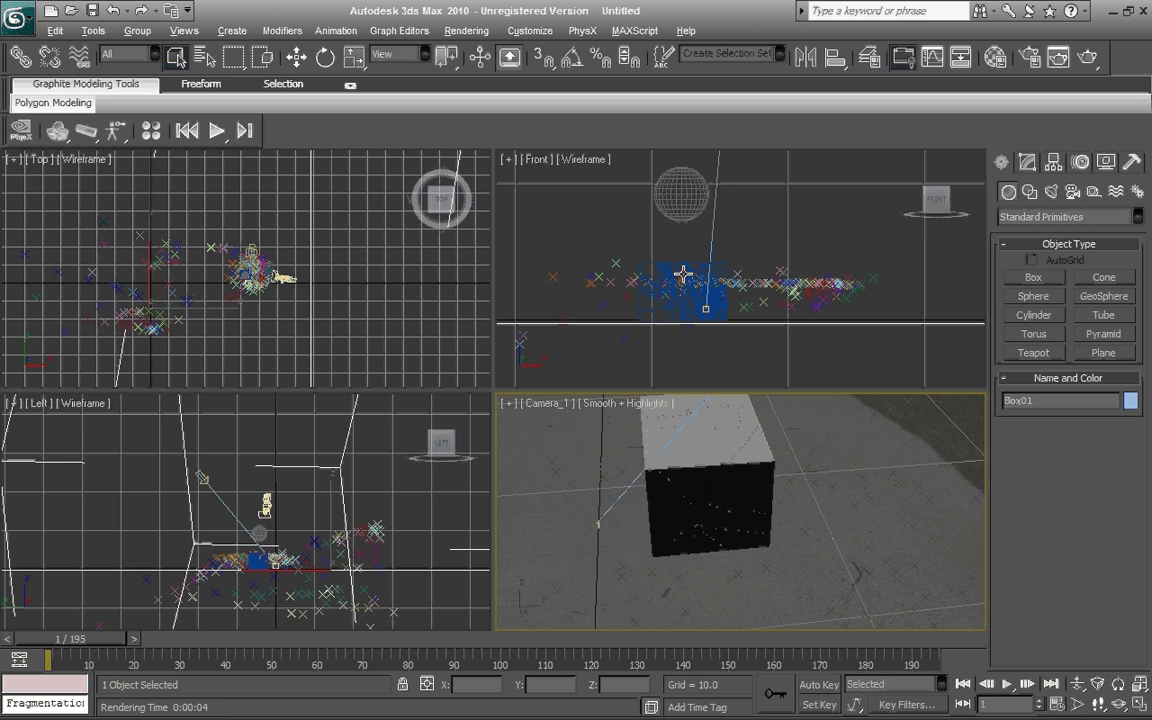
Step: Preview the shattering box at frame 54 with a brief test render, then review the time configuration from frame 1
{"action": "left_click_drag", "start_coordinate": [98, 643], "coordinate": [323, 649]}
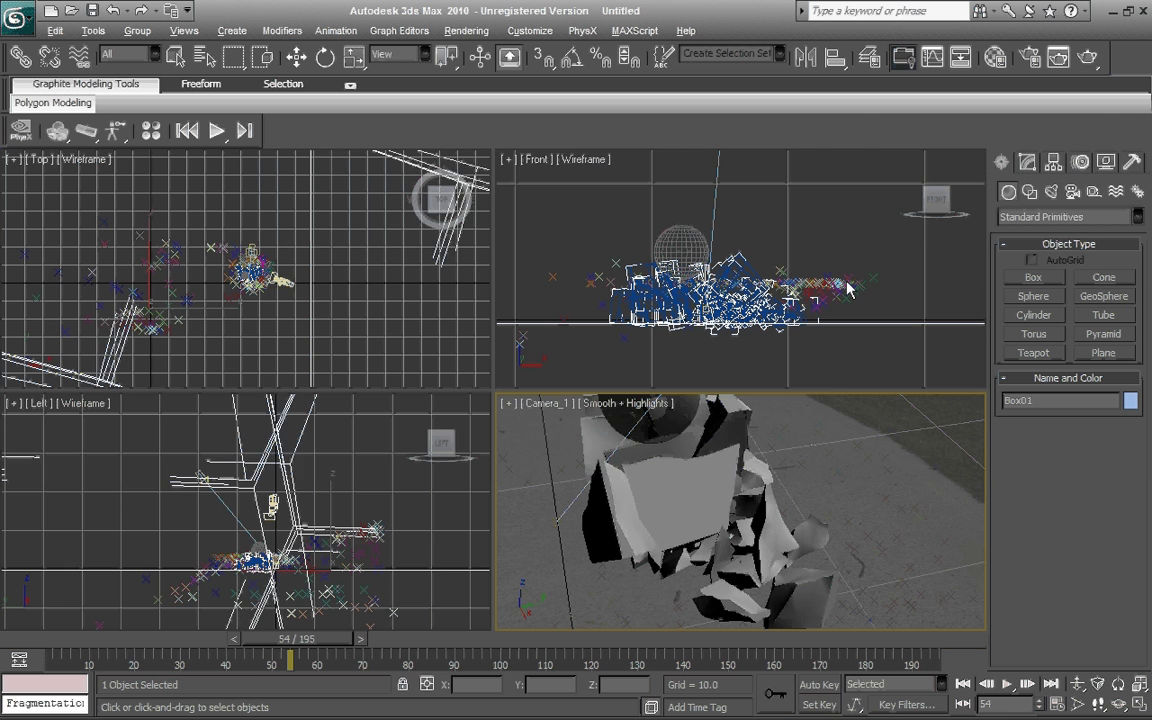
{"action": "left_click", "coordinate": [1092, 60]}
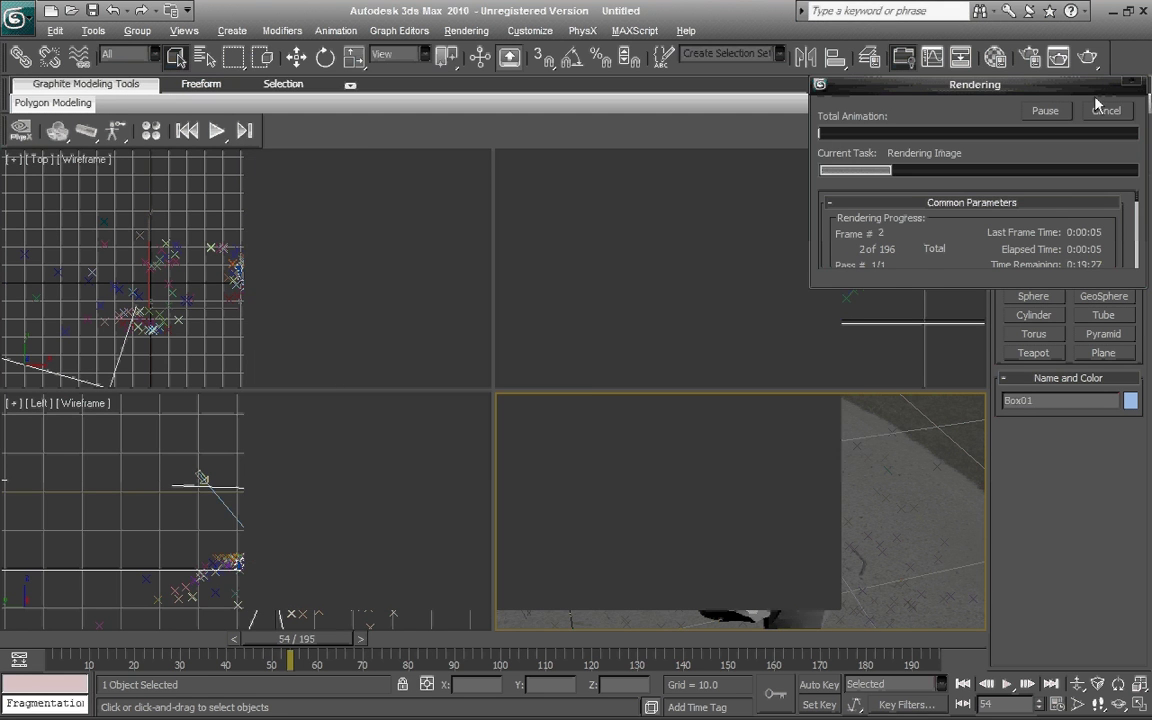
{"action": "left_click", "coordinate": [1104, 110]}
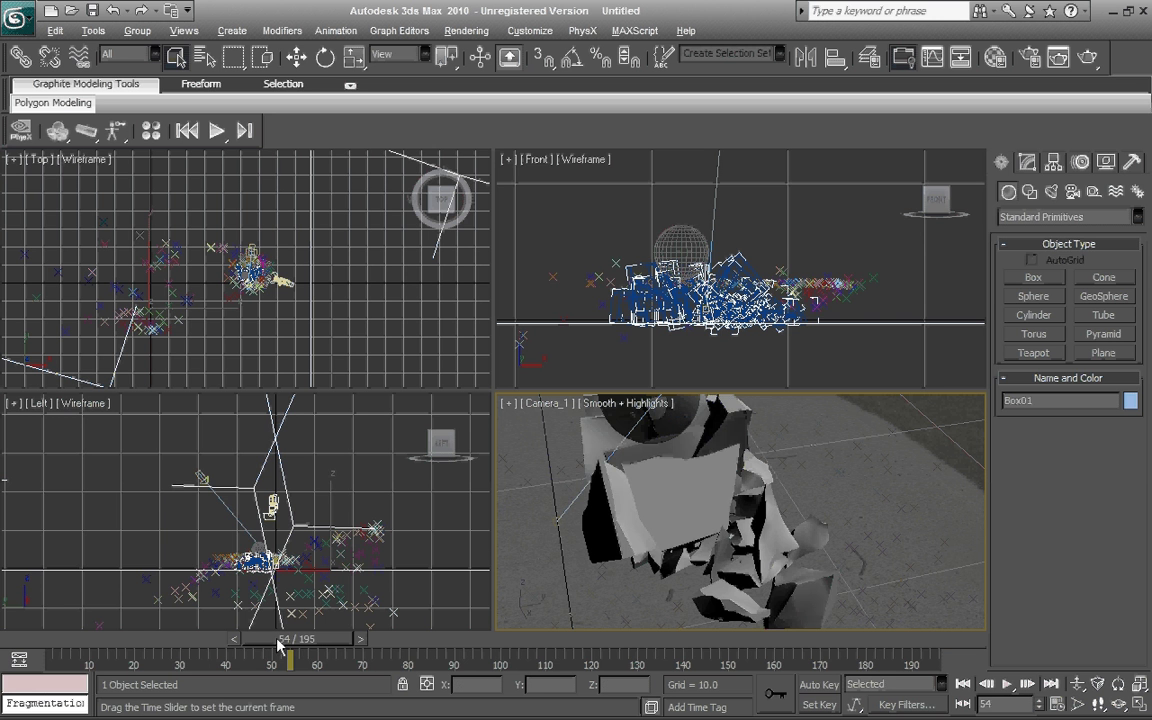
{"action": "left_click_drag", "start_coordinate": [280, 645], "coordinate": [90, 655]}
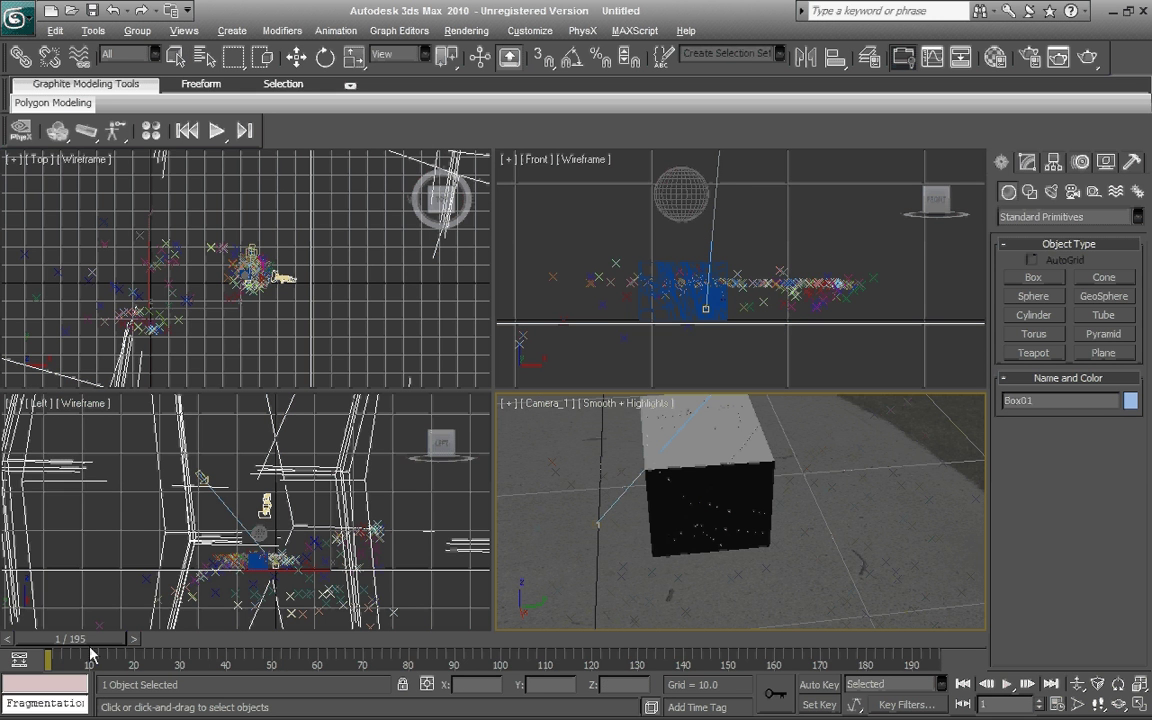
{"action": "left_click", "coordinate": [1057, 704]}
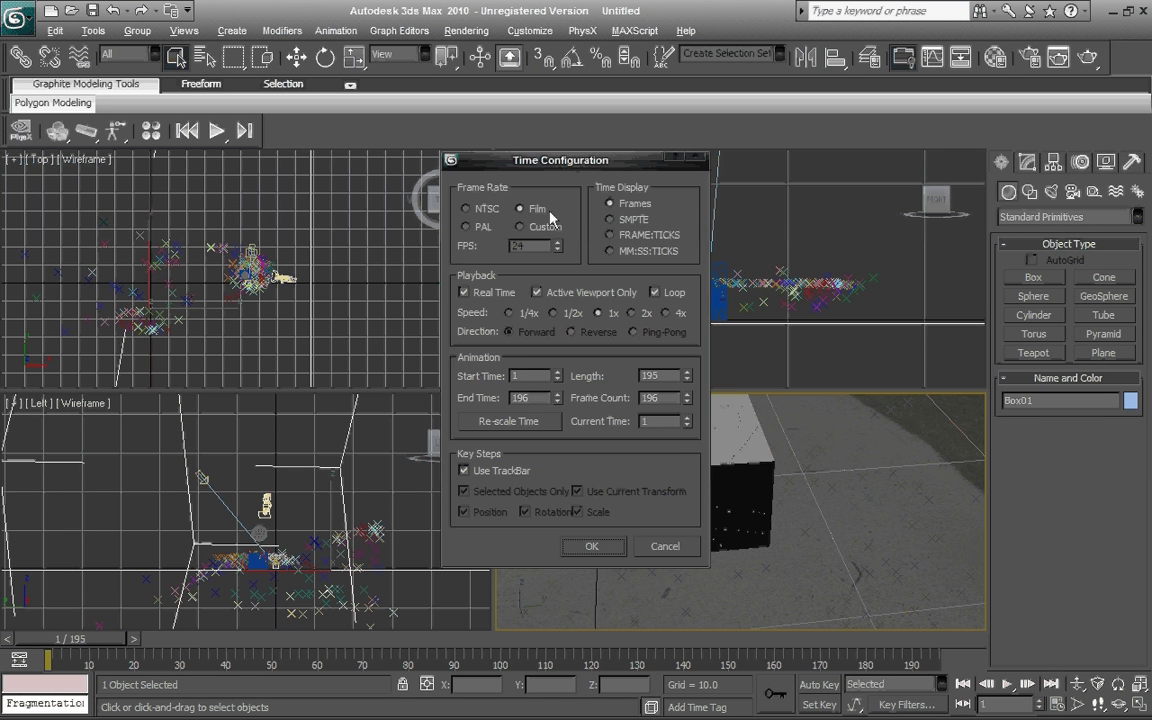
{"action": "key", "text": "Escape"}
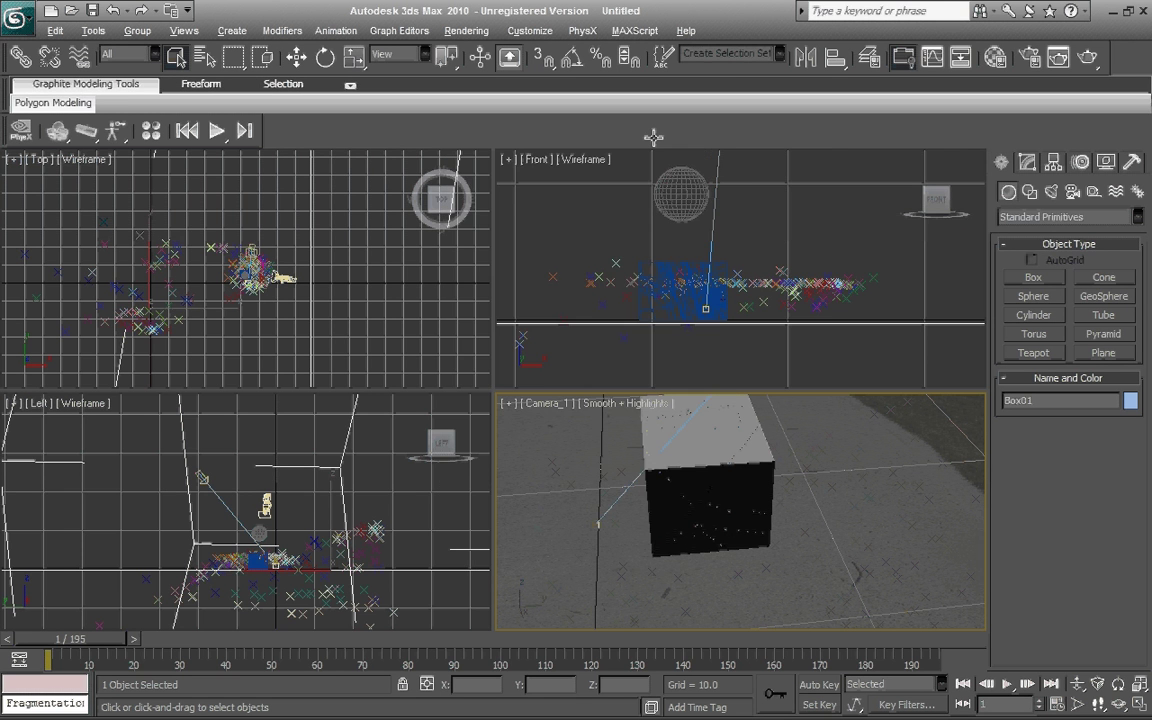
Step: Remove the background image from the environment settings by setting the environment map to None
{"action": "left_click", "coordinate": [530, 31]}
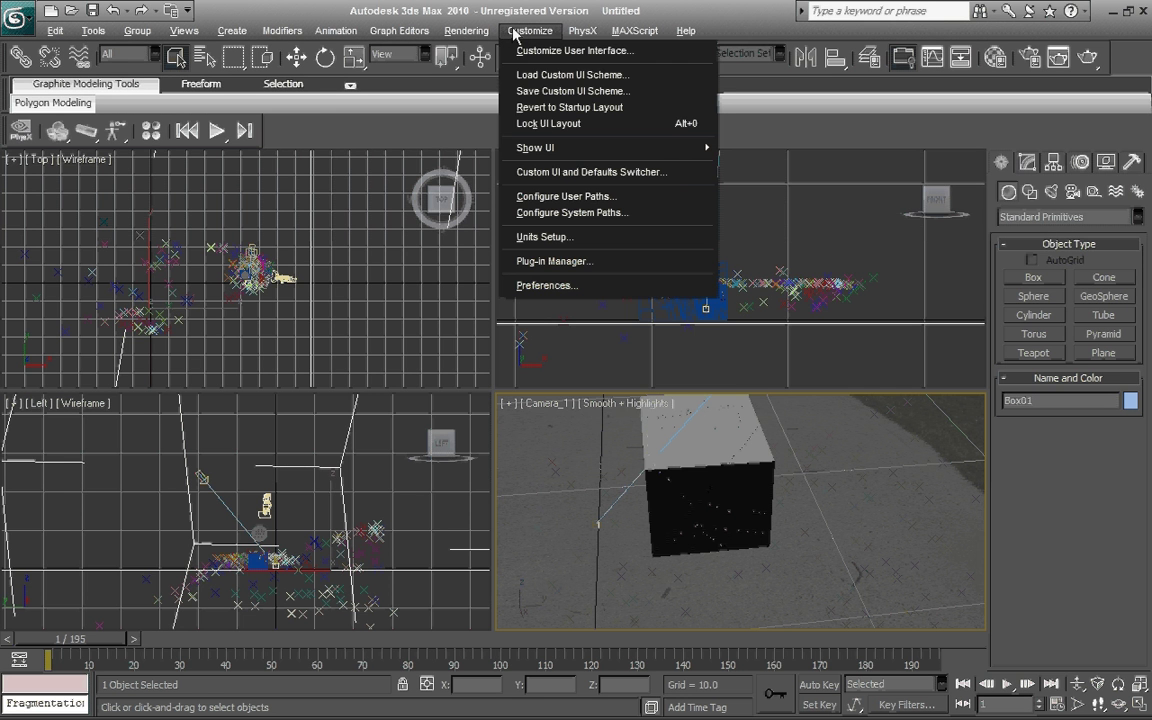
{"action": "mouse_move", "coordinate": [466, 31]}
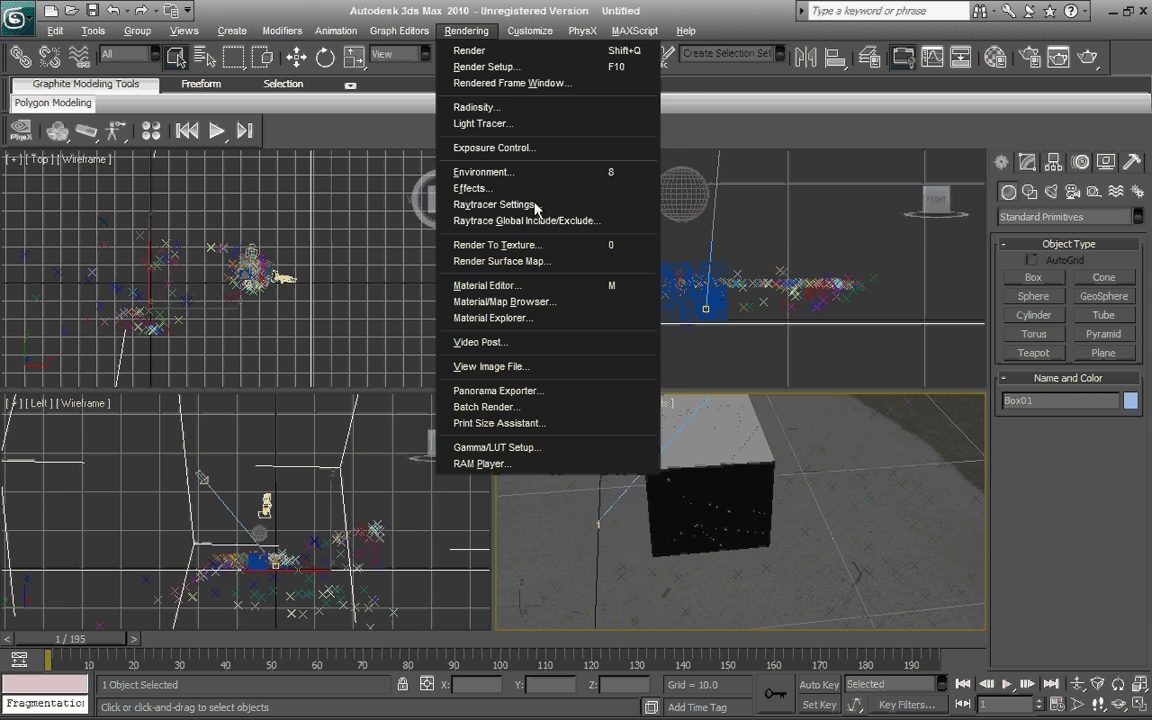
{"action": "left_click", "coordinate": [524, 173]}
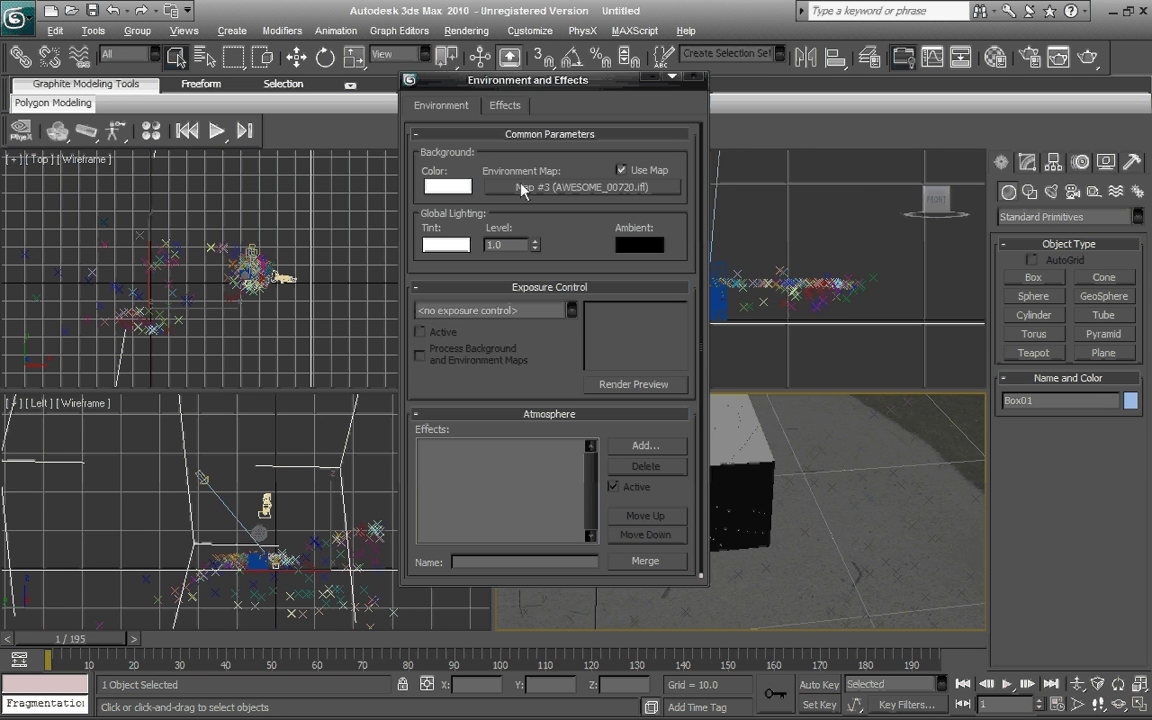
{"action": "left_click", "coordinate": [521, 189]}
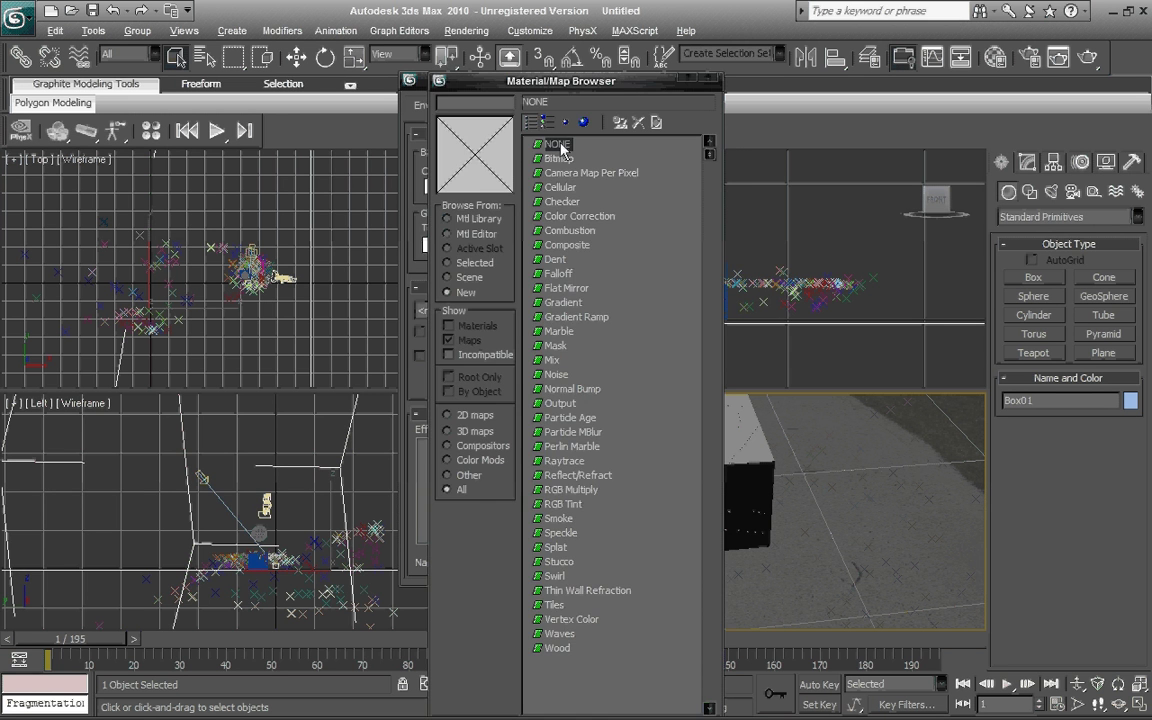
{"action": "double_click", "coordinate": [561, 147]}
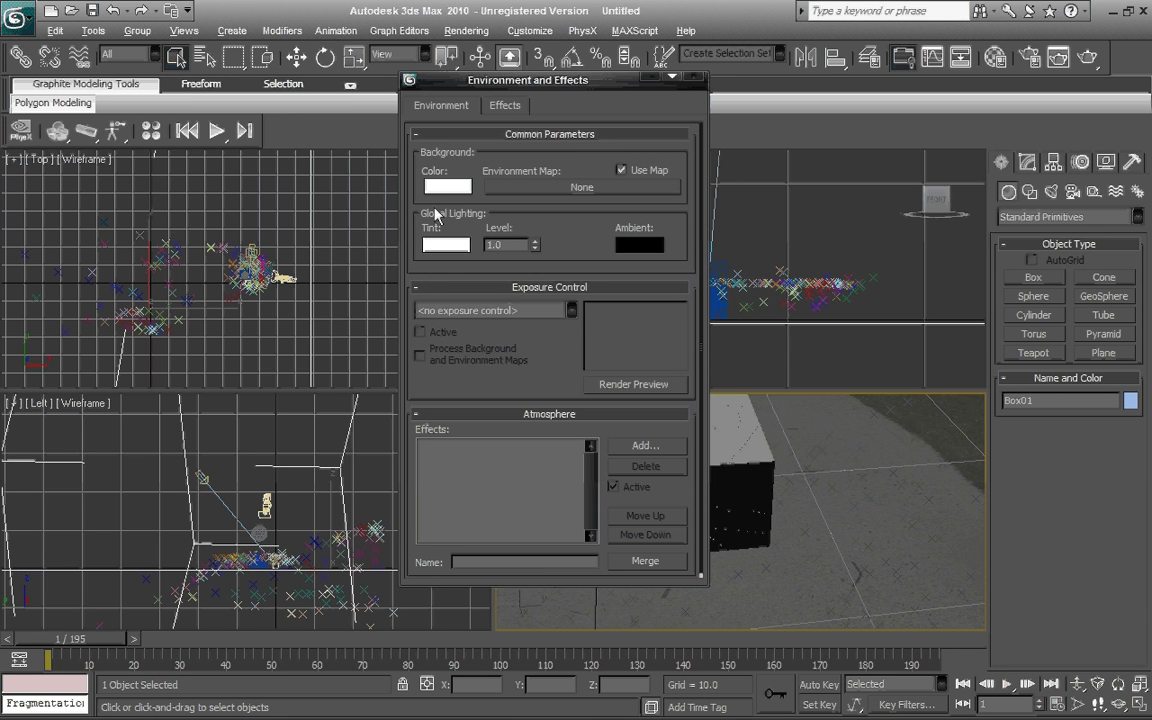
{"action": "left_click", "coordinate": [694, 78]}
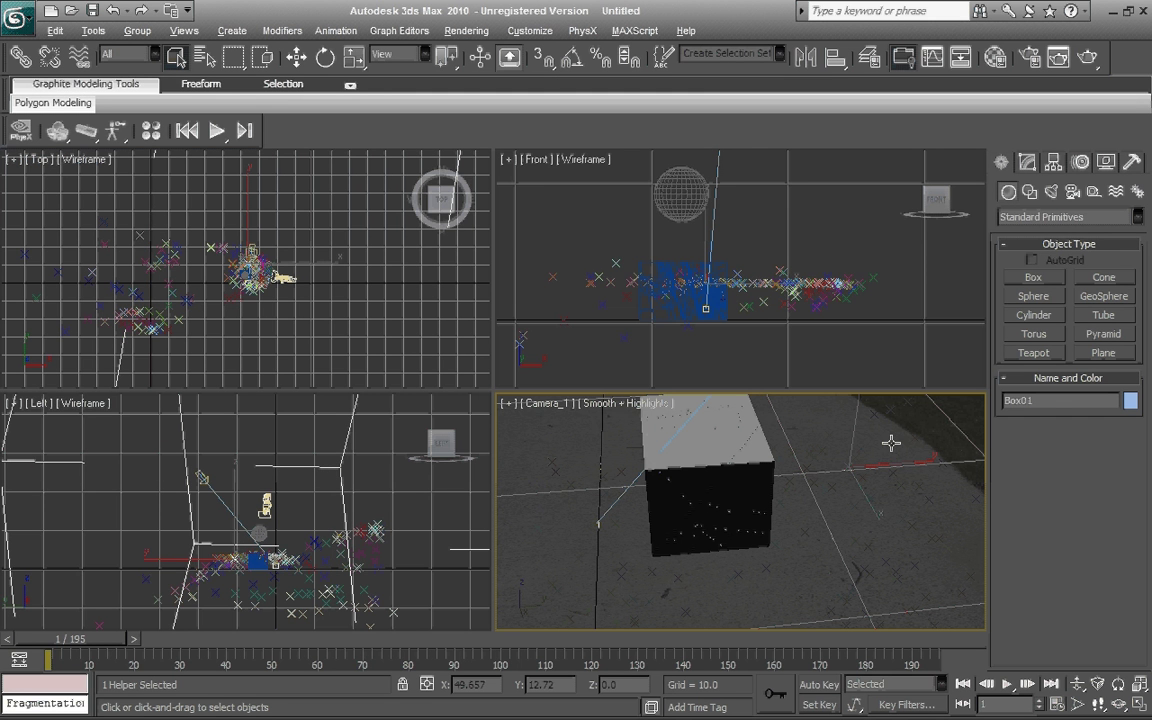
Step: Open the render setup and review the time output settings and the output size presets
{"action": "left_click", "coordinate": [891, 443]}
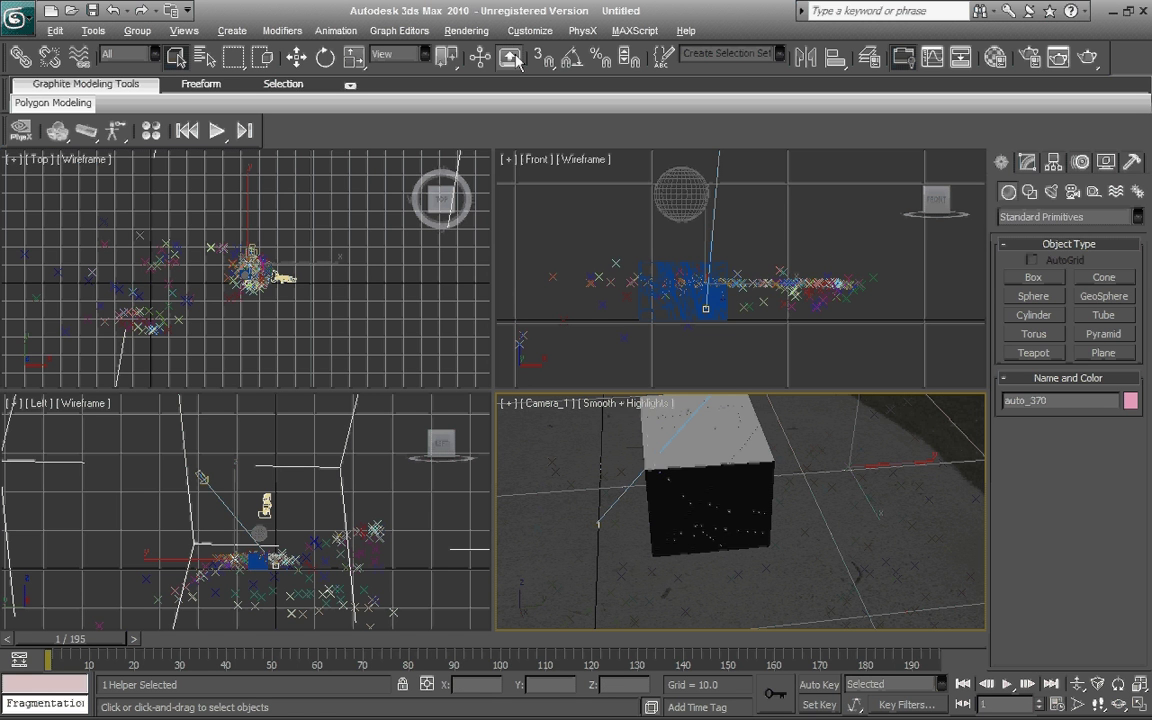
{"action": "left_click", "coordinate": [1030, 63]}
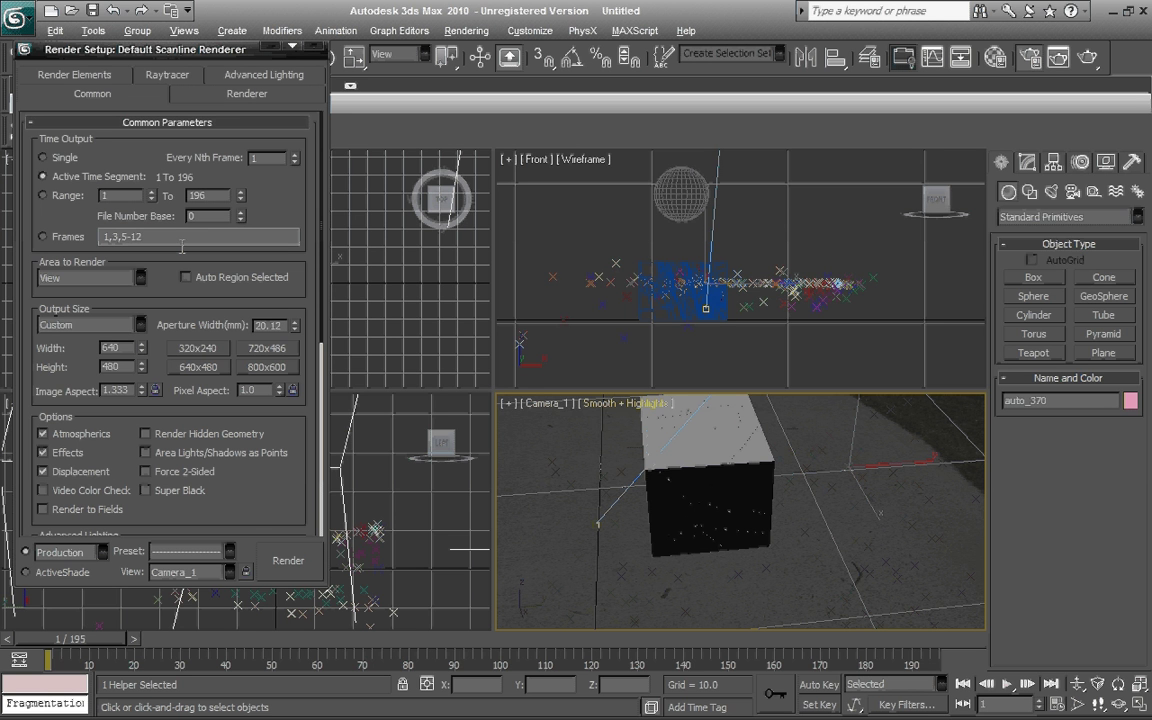
{"action": "left_click", "coordinate": [100, 325]}
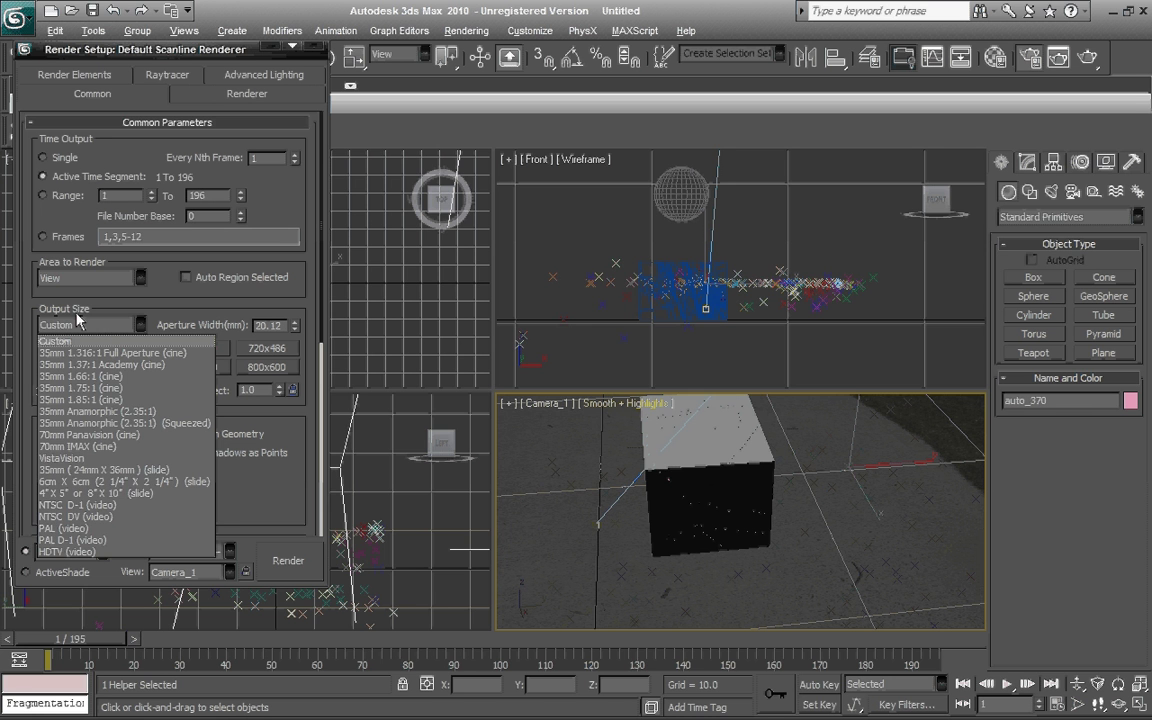
{"action": "left_click", "coordinate": [82, 318]}
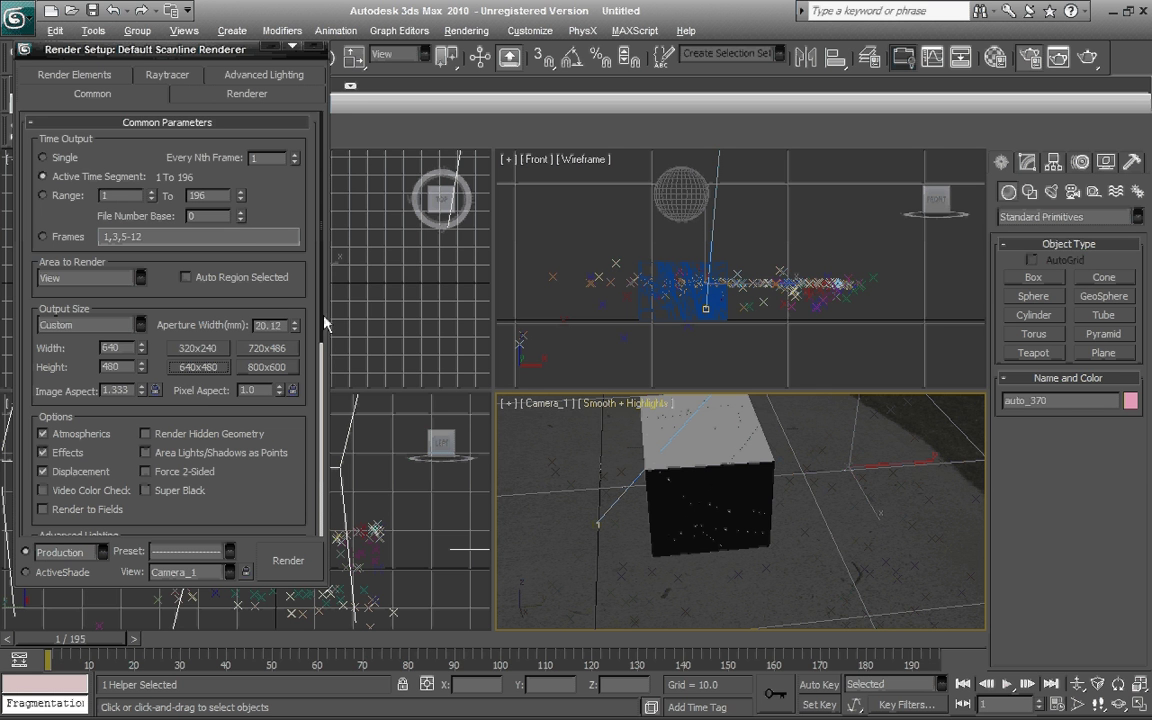
Step: Try to set the render output to a PNG image file in My Documents
{"action": "scroll", "coordinate": [293, 414], "scroll_direction": "down", "scroll_amount": 3}
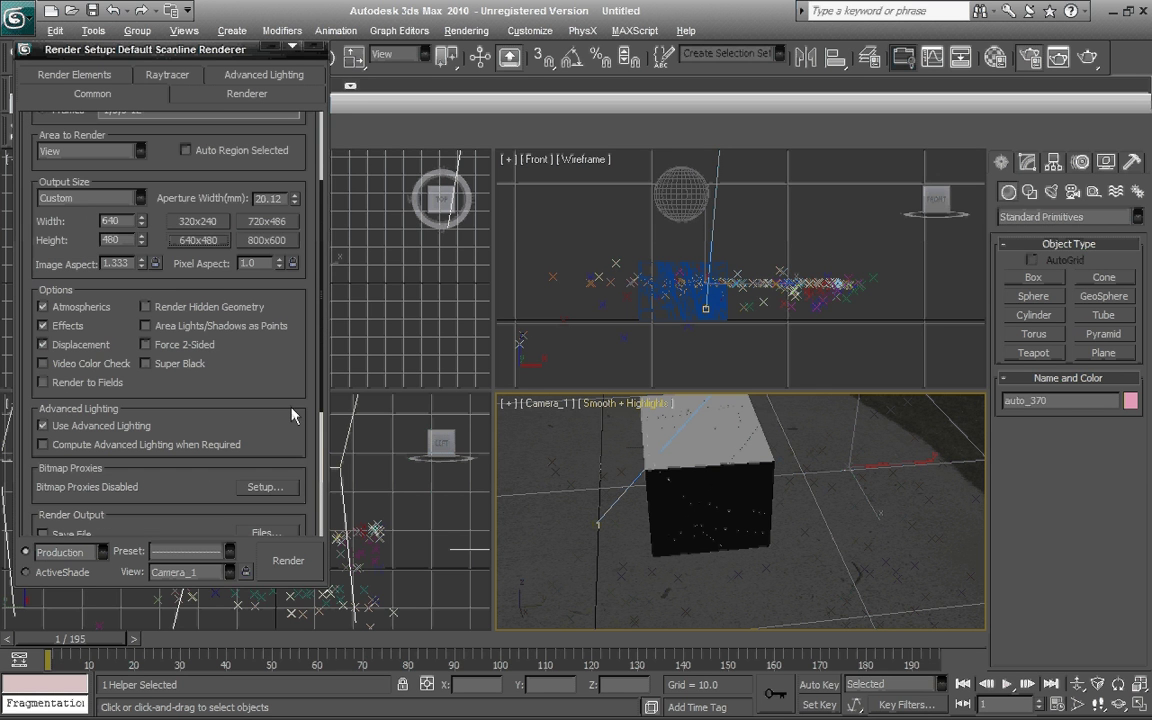
{"action": "scroll", "coordinate": [293, 414], "scroll_direction": "down", "scroll_amount": 2}
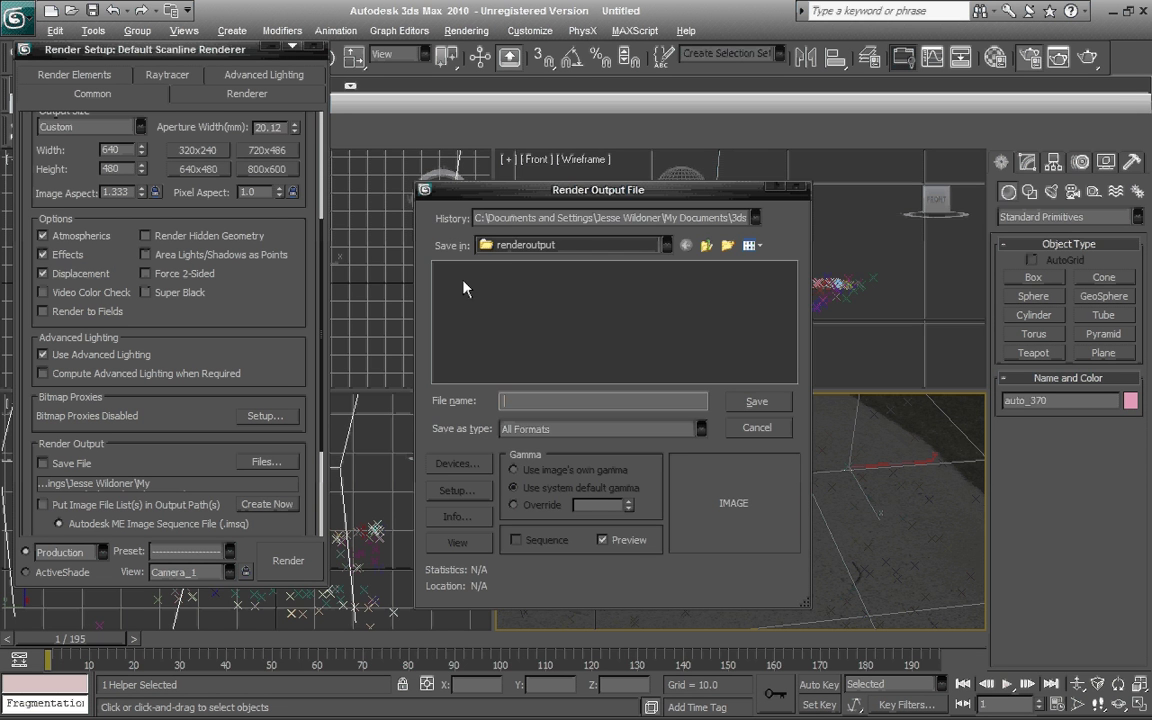
{"action": "left_click", "coordinate": [507, 254]}
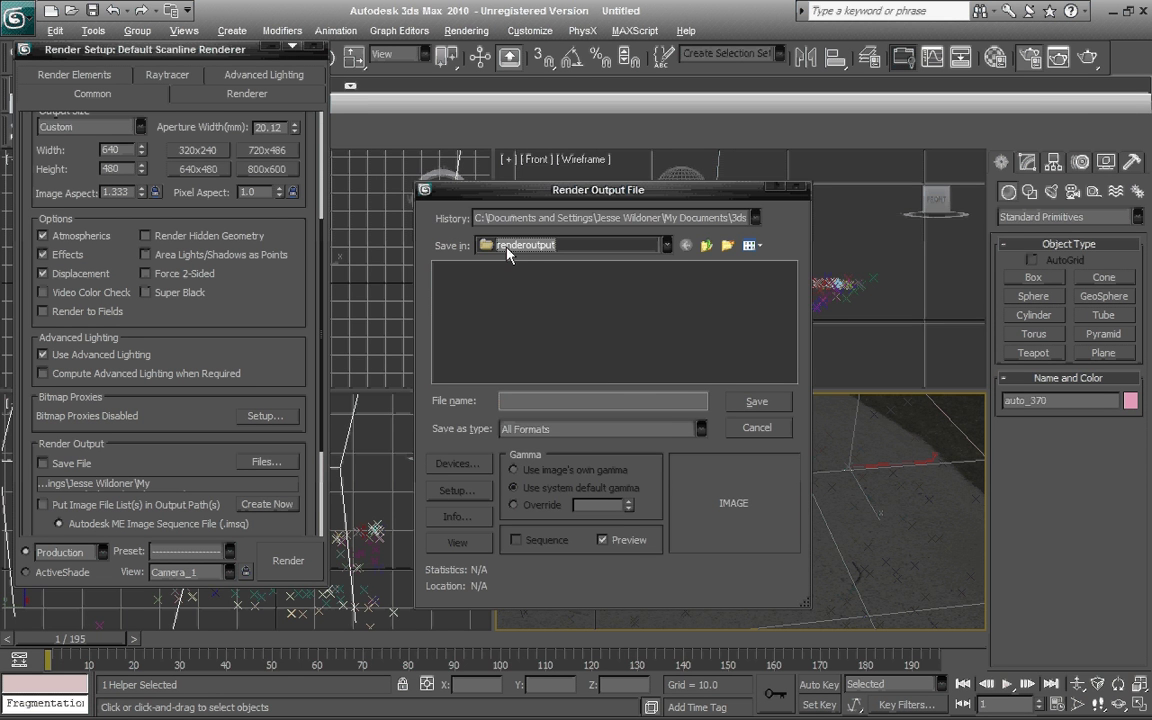
{"action": "left_click", "coordinate": [507, 250]}
{"action": "left_click", "coordinate": [527, 278]}
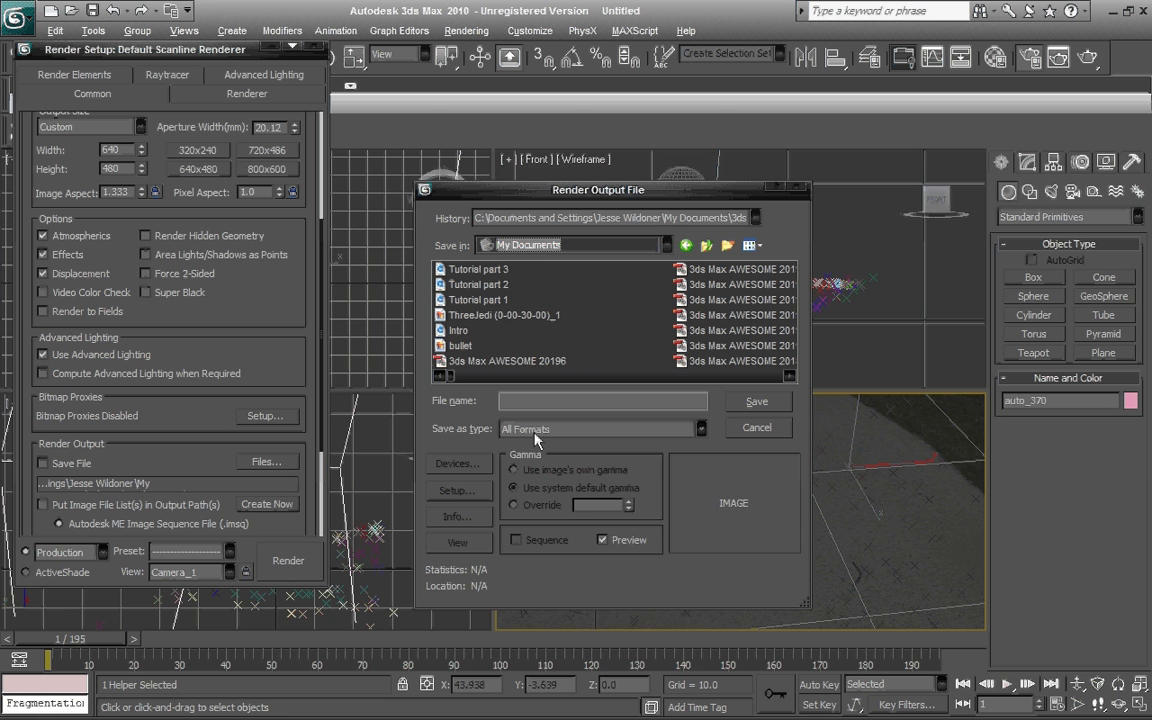
{"action": "left_click", "coordinate": [536, 430]}
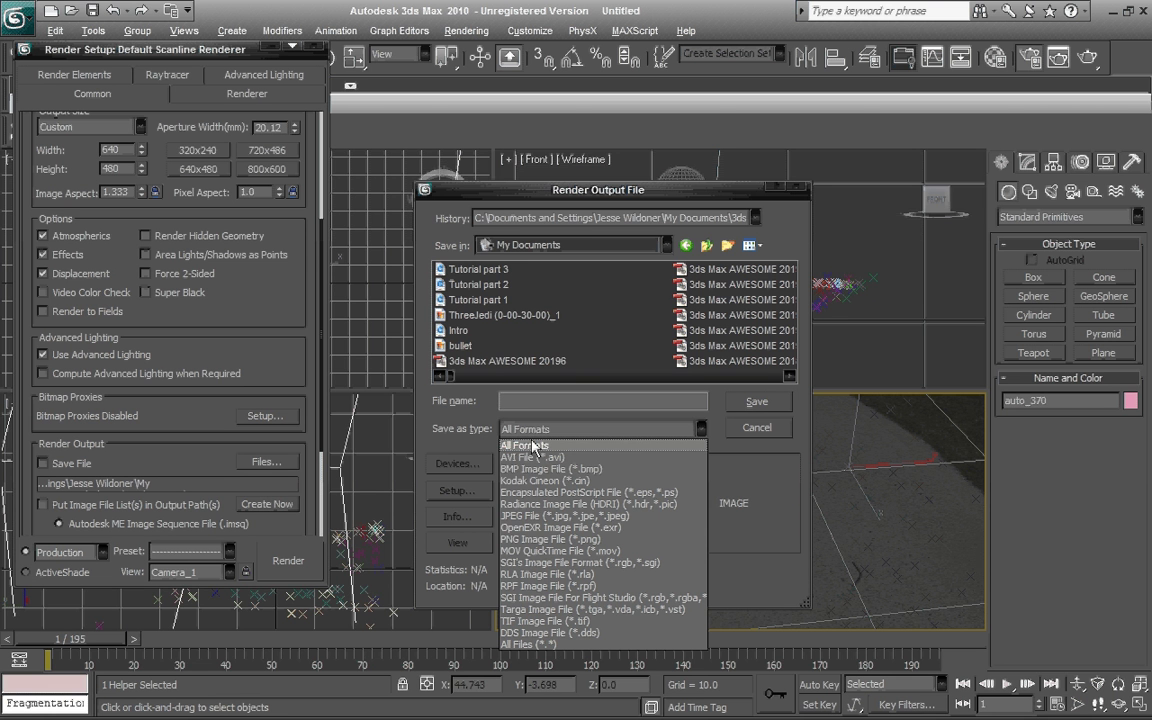
{"action": "left_click", "coordinate": [527, 540]}
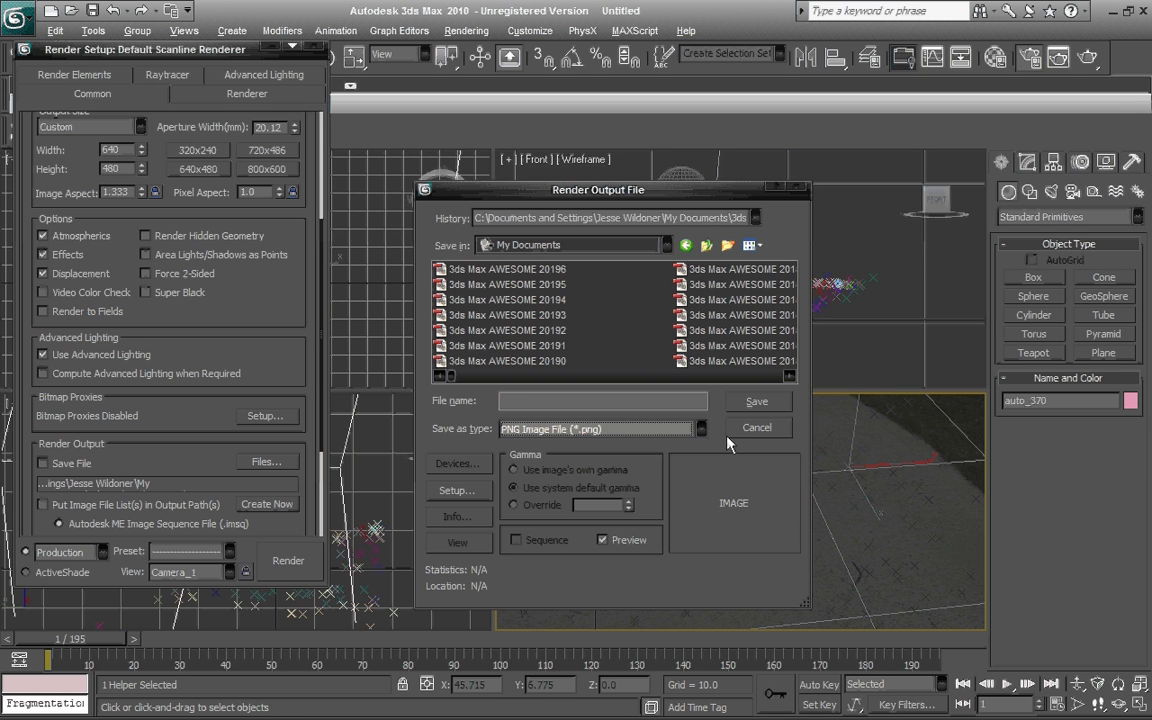
{"action": "left_click", "coordinate": [752, 408]}
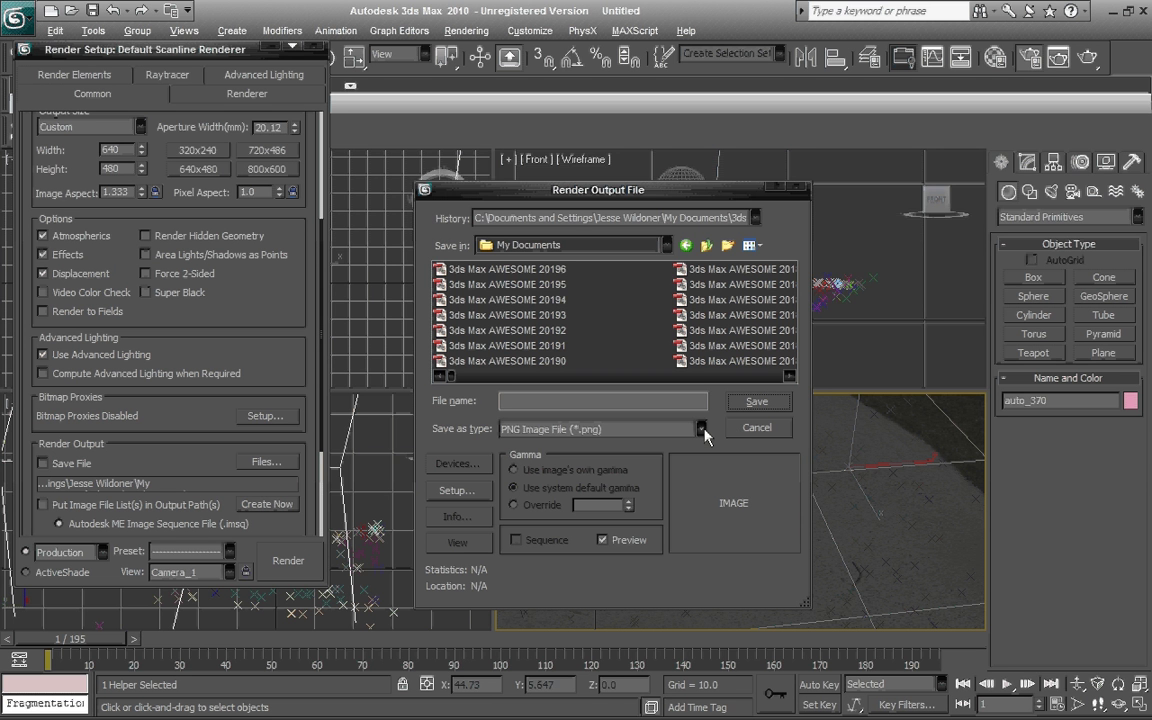
{"action": "key", "text": "Escape"}
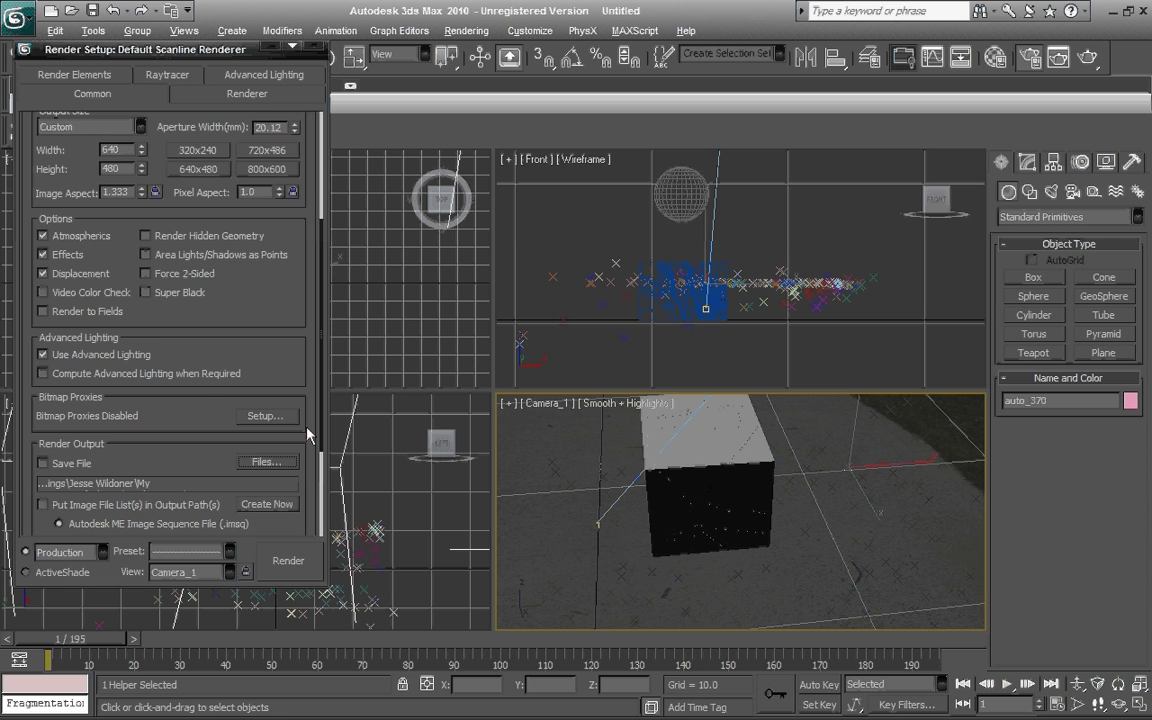
Step: Review the remaining common render options and the raytracer global parameters in the render setup
{"action": "scroll", "coordinate": [308, 435], "scroll_direction": "down", "scroll_amount": 3}
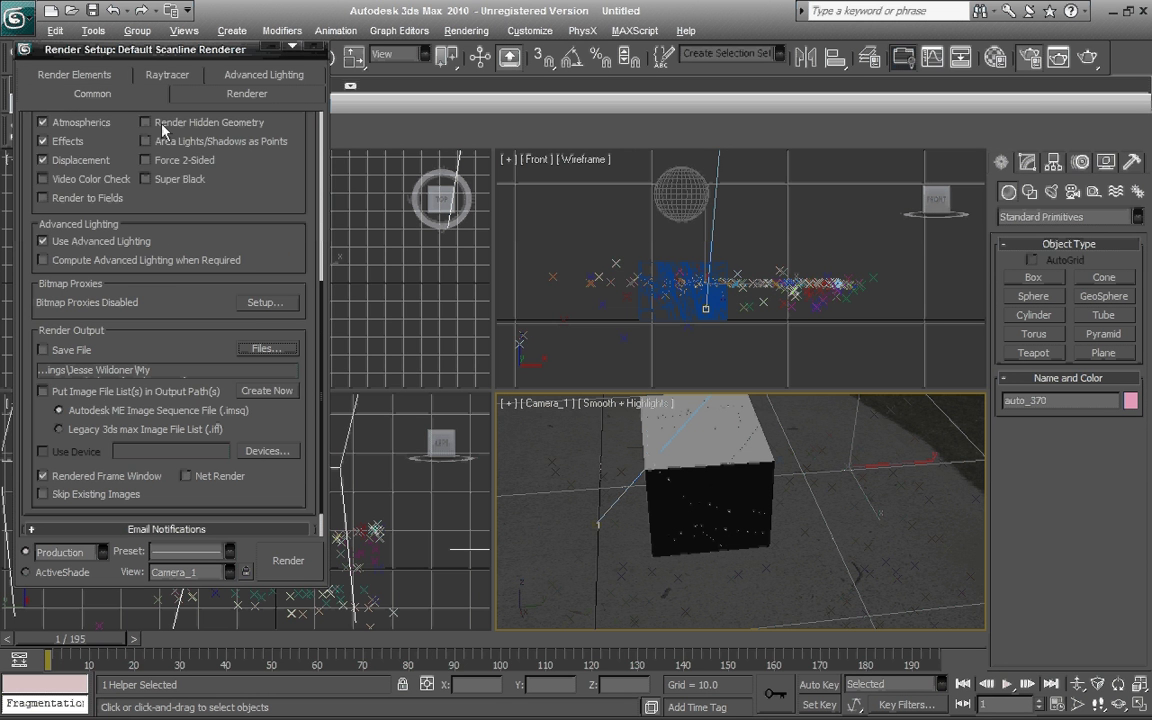
{"action": "left_click", "coordinate": [167, 74]}
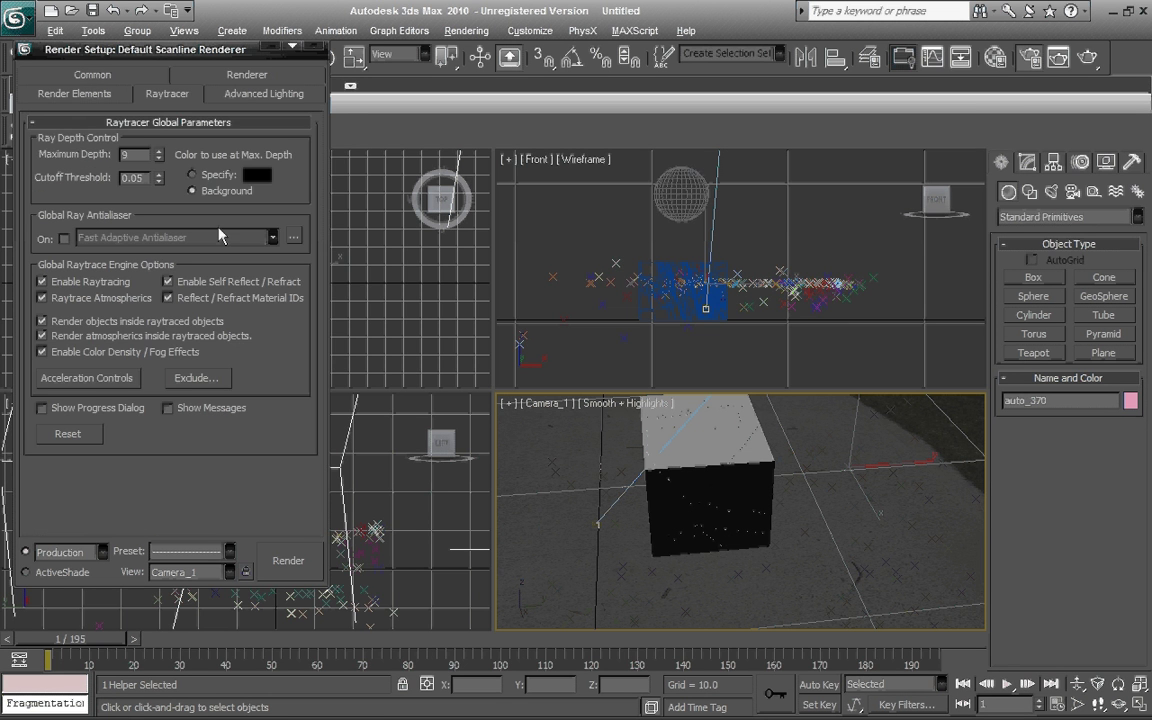
{"action": "left_click", "coordinate": [91, 76]}
{"action": "scroll", "coordinate": [260, 495], "scroll_direction": "down", "scroll_amount": 1}
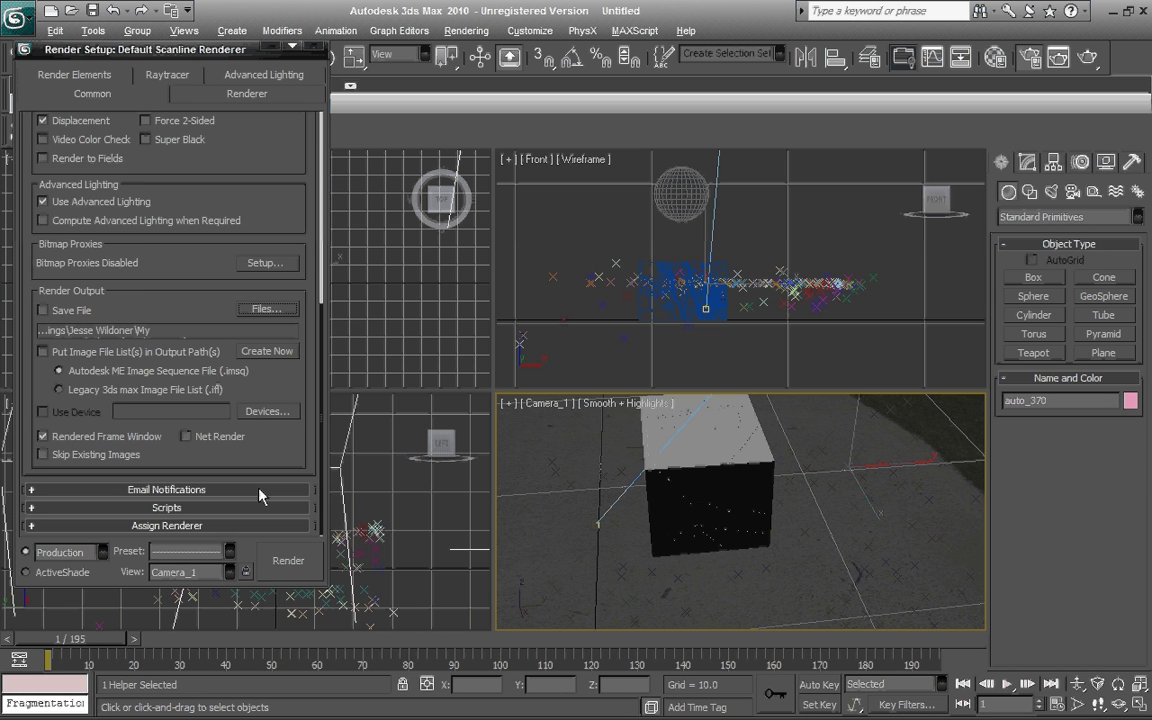
{"action": "scroll", "coordinate": [260, 495], "scroll_direction": "up", "scroll_amount": 5}
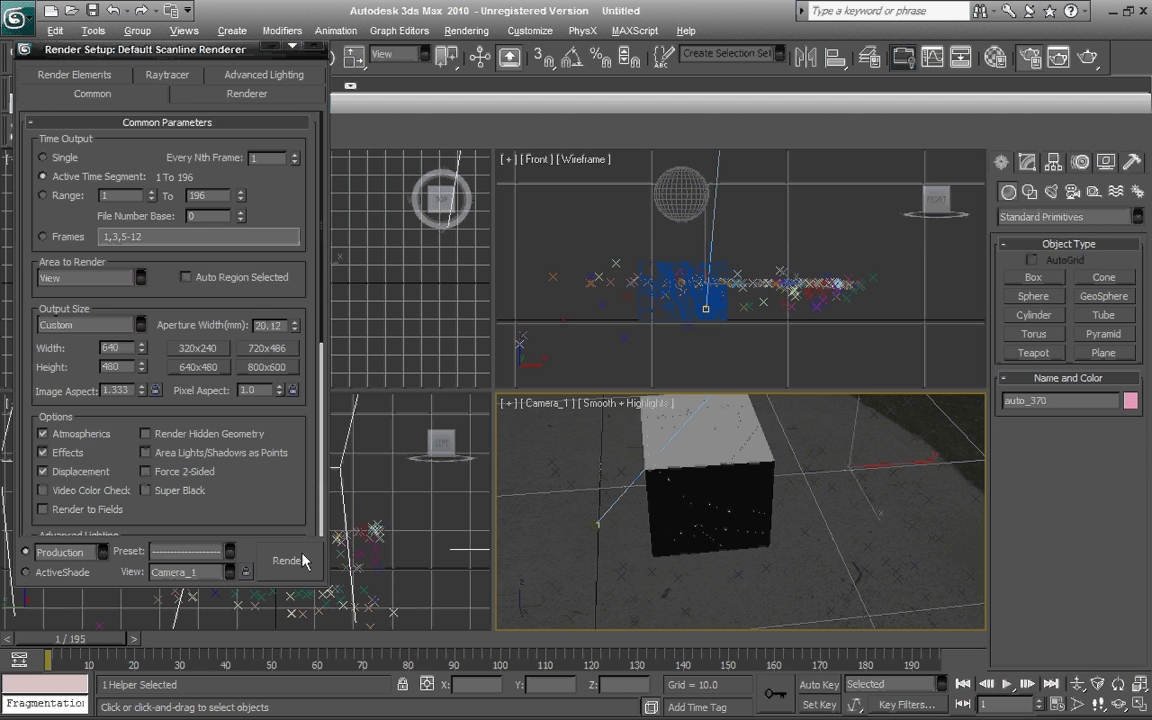
{"action": "key", "text": "alt+Tab"}
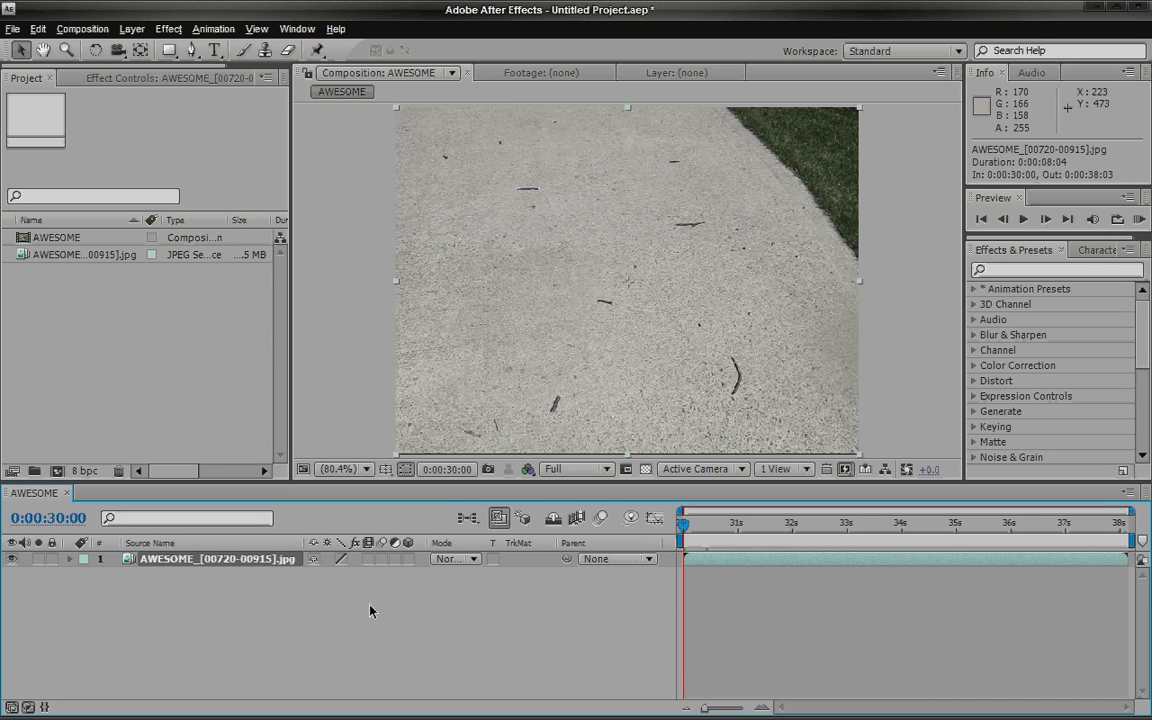
{"action": "left_click", "coordinate": [320, 138]}
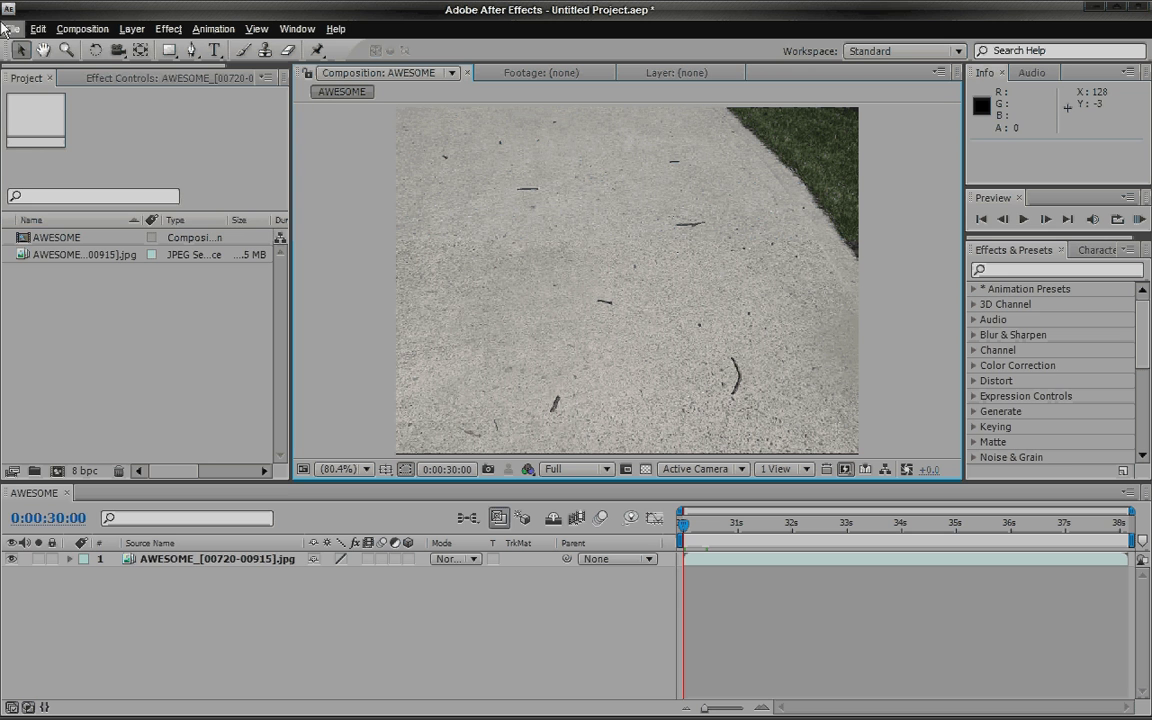
{"action": "left_click", "coordinate": [8, 28]}
{"action": "mouse_move", "coordinate": [205, 285]}
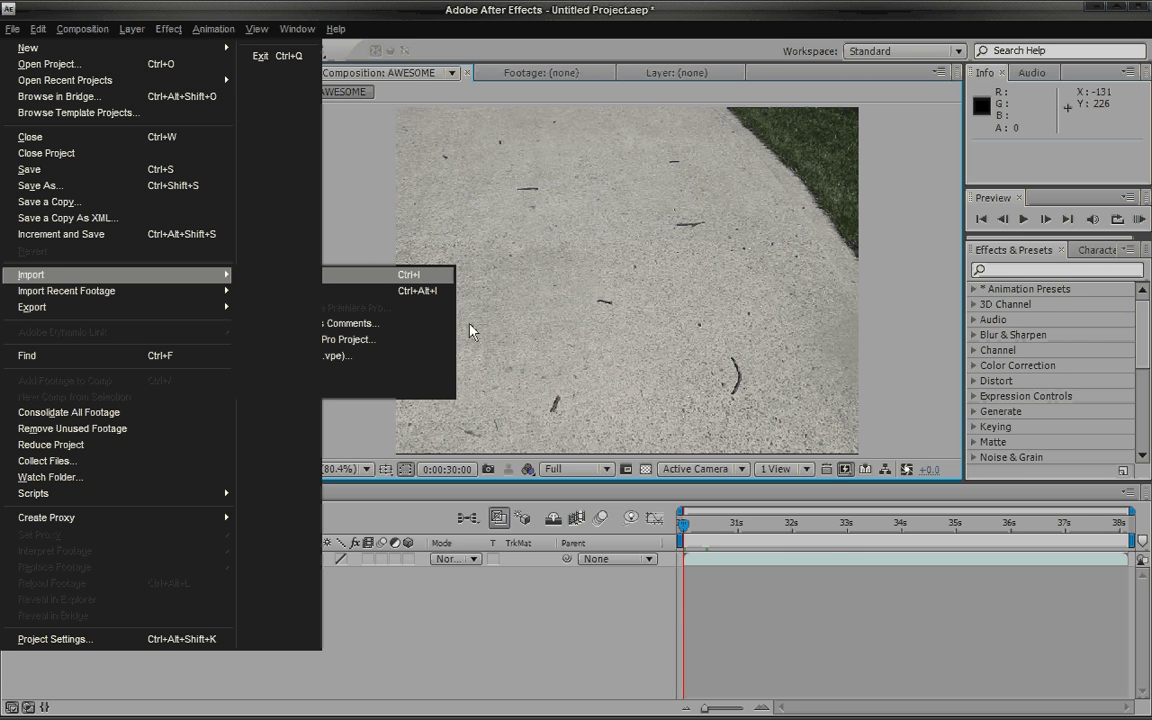
{"action": "key", "text": "ctrl+i"}
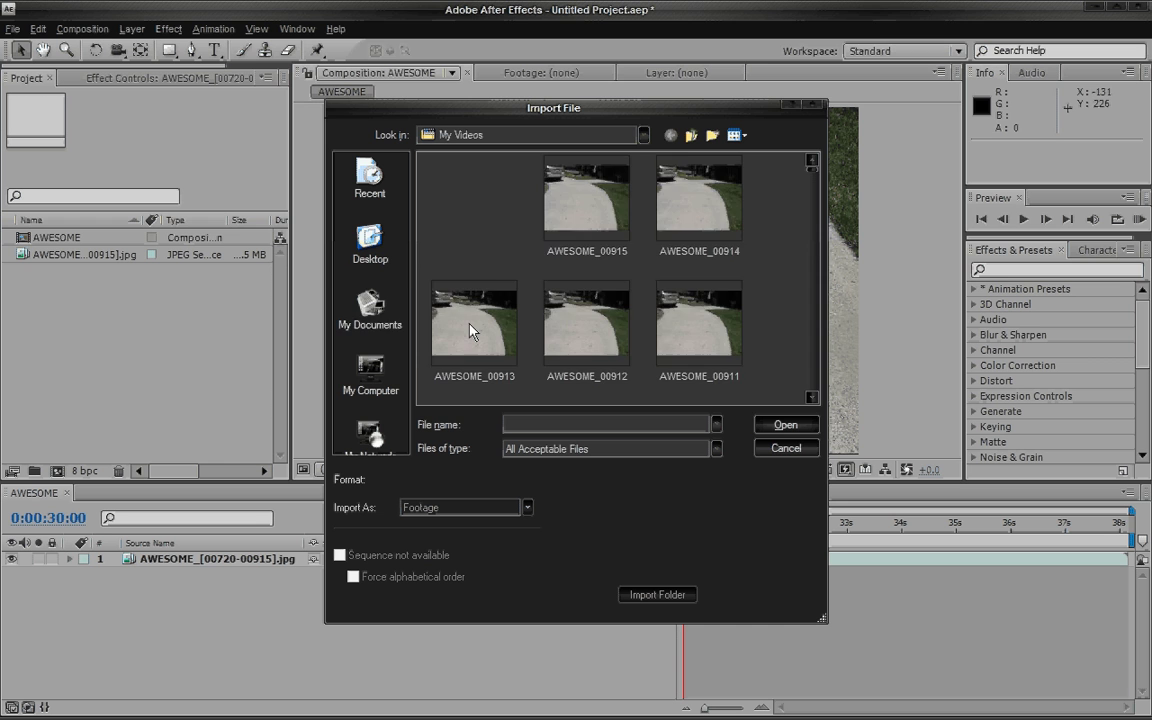
{"action": "left_click", "coordinate": [370, 310]}
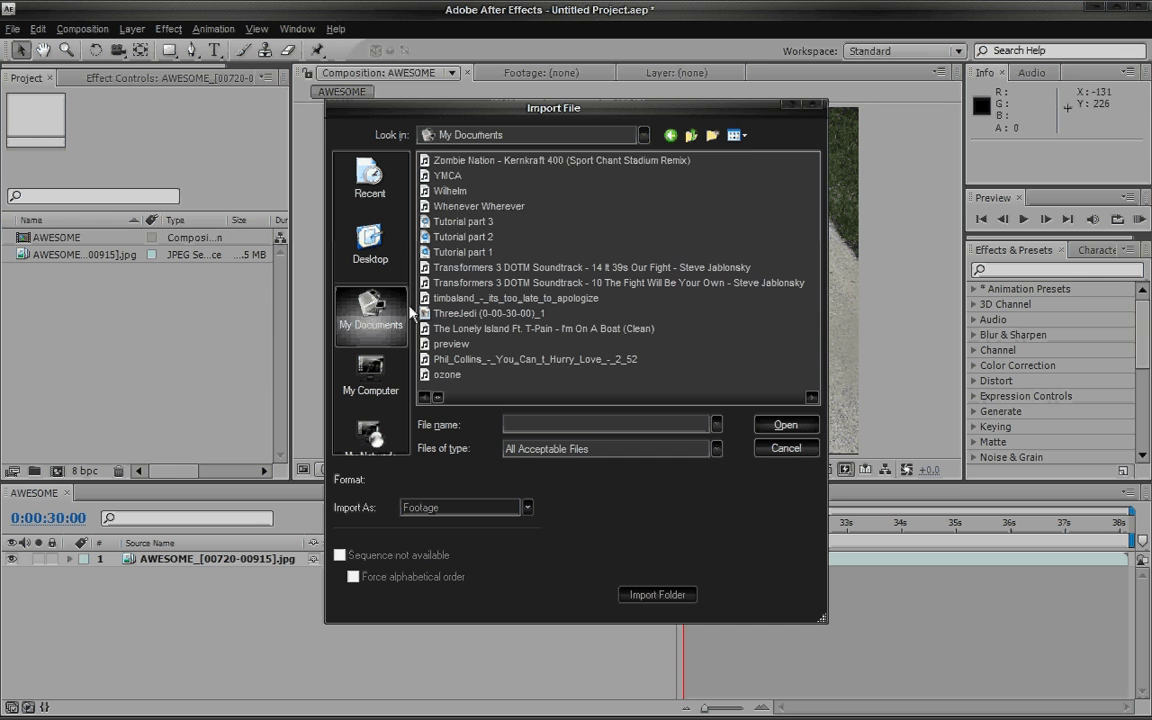
{"action": "left_click", "coordinate": [812, 398]}
{"action": "left_click", "coordinate": [812, 398]}
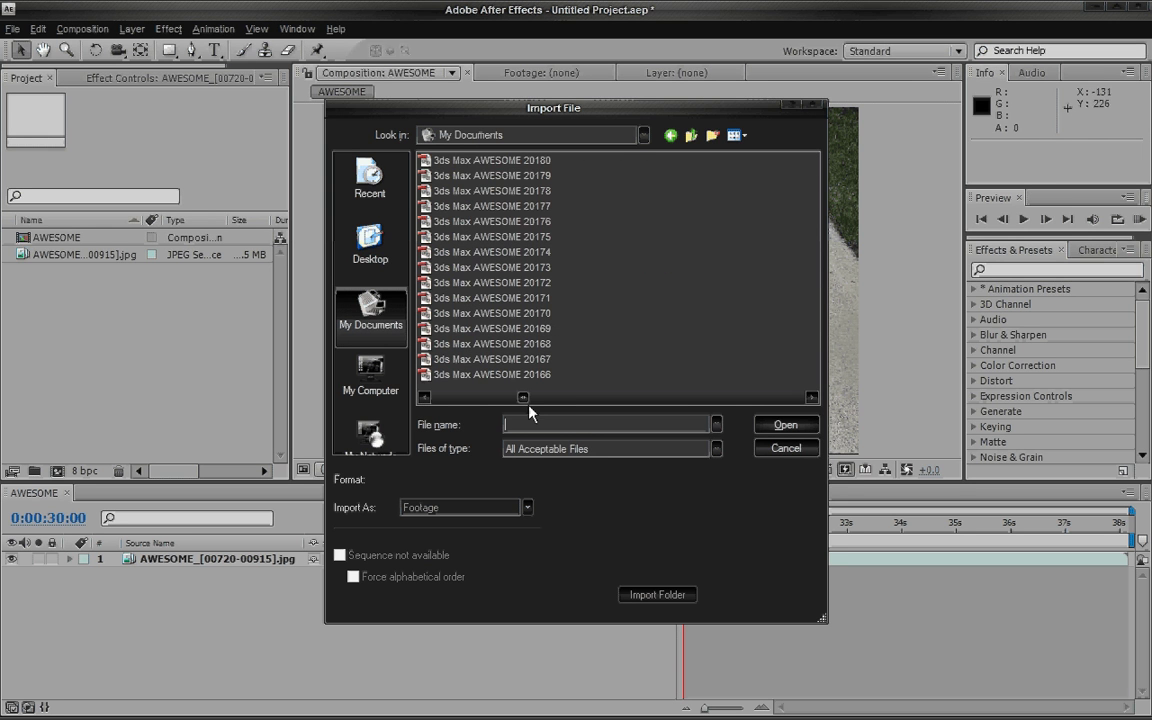
{"action": "left_click", "coordinate": [495, 207]}
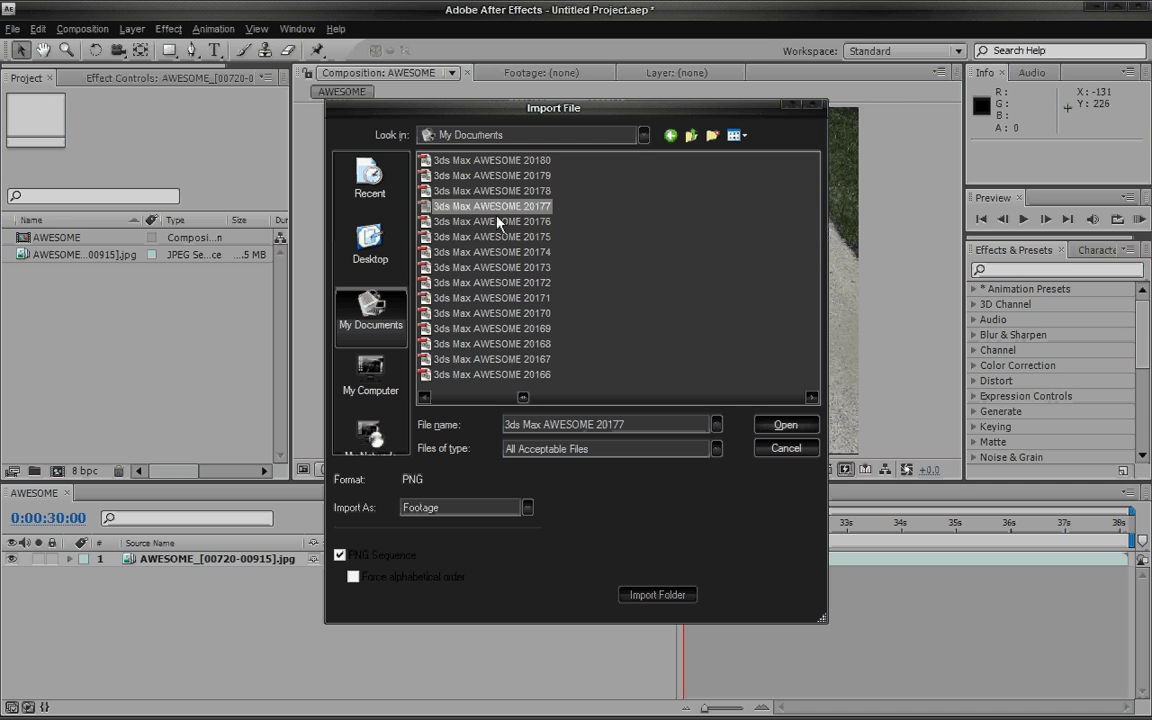
{"action": "left_click", "coordinate": [429, 400]}
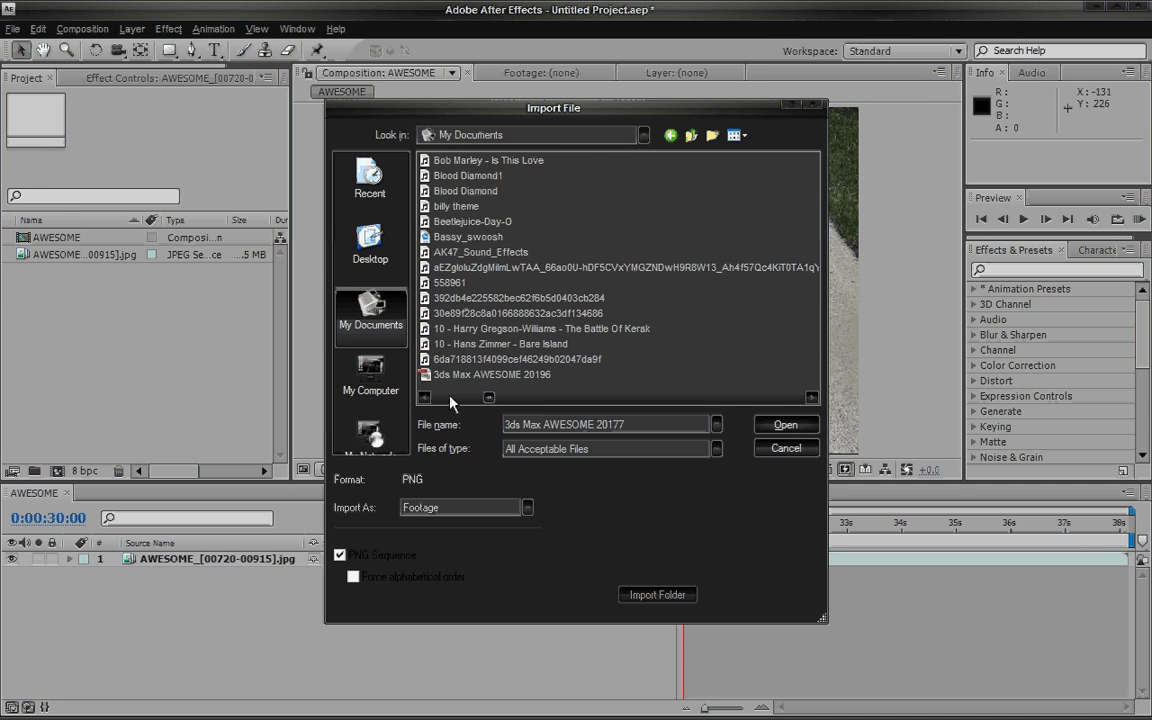
{"action": "left_click", "coordinate": [528, 376]}
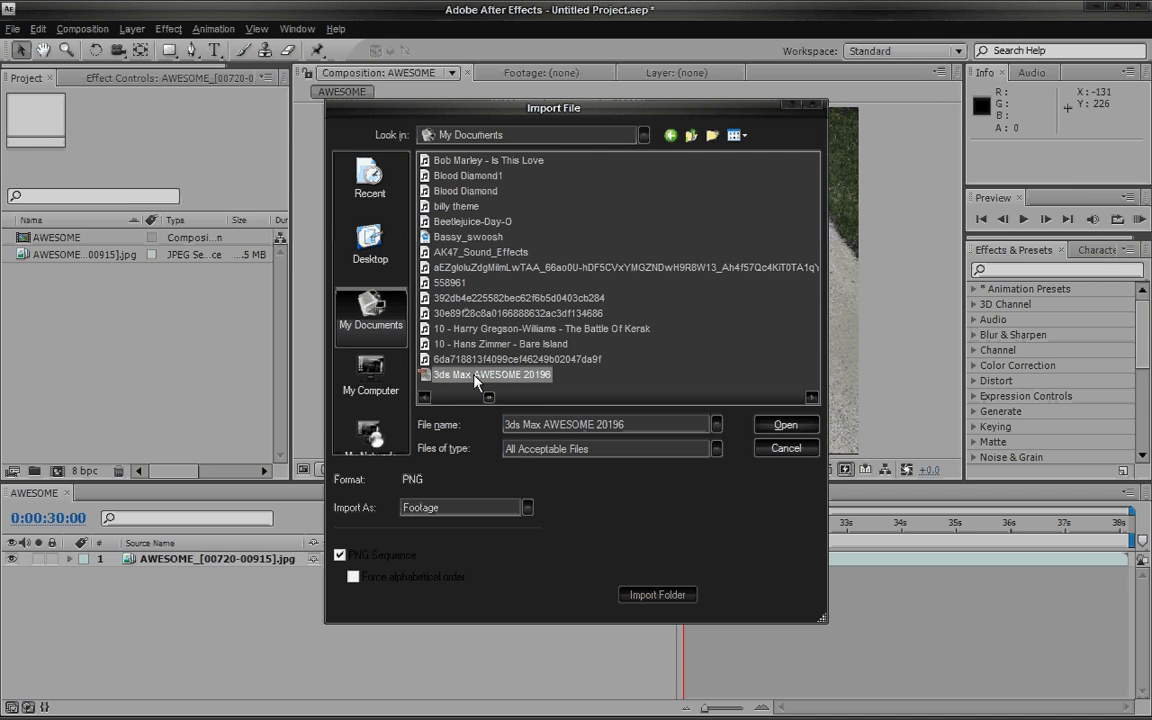
{"action": "left_click", "coordinate": [759, 425]}
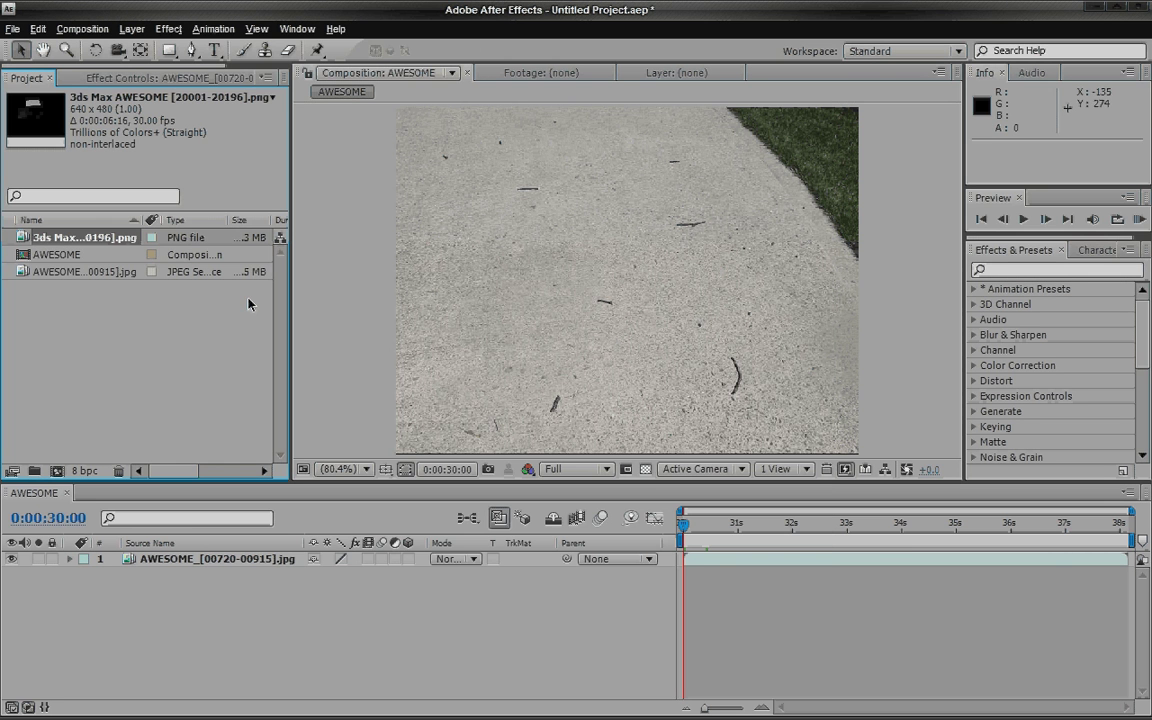
Step: Interpret the imported PNG sequence at 24 frames per second and place it above the driveway footage in the AWESOME composition
{"action": "right_click", "coordinate": [59, 240]}
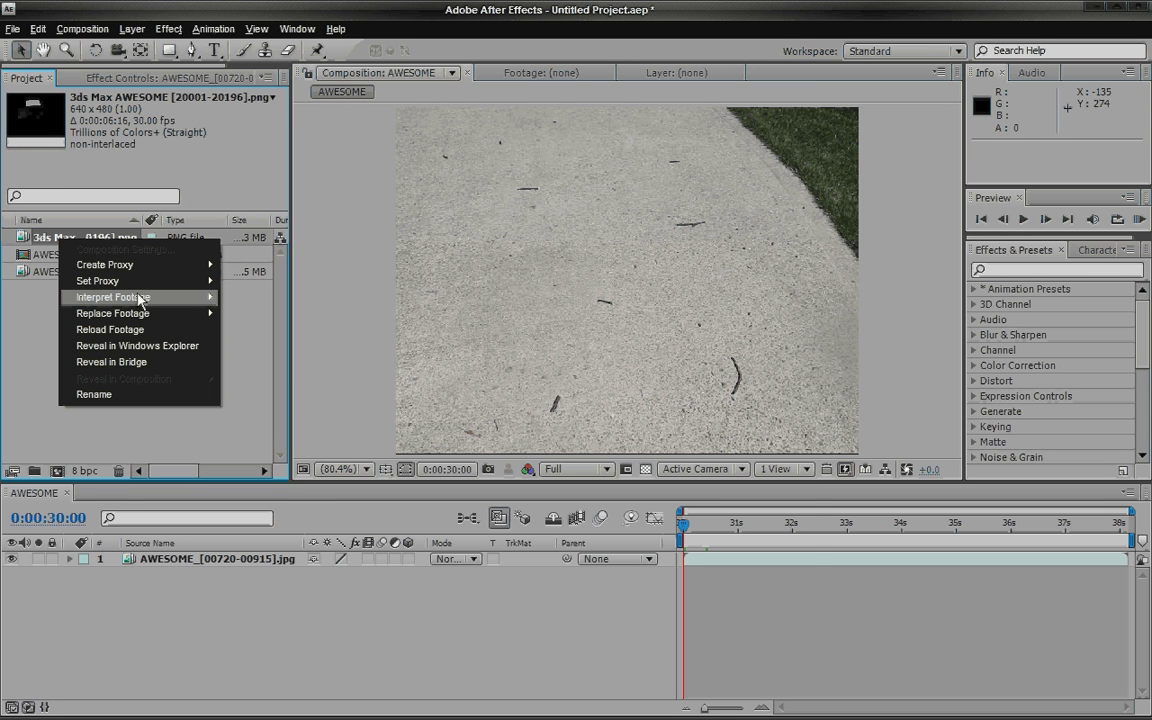
{"action": "left_click", "coordinate": [252, 297]}
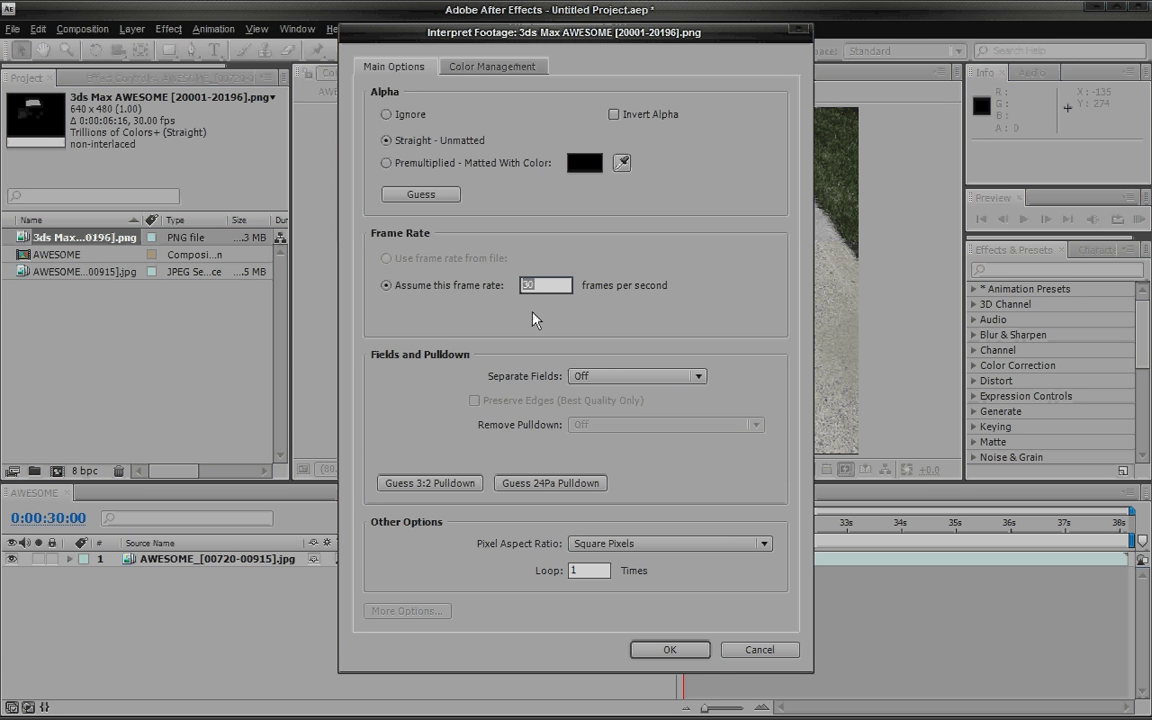
{"action": "type", "text": "24"}
{"action": "left_click", "coordinate": [668, 650]}
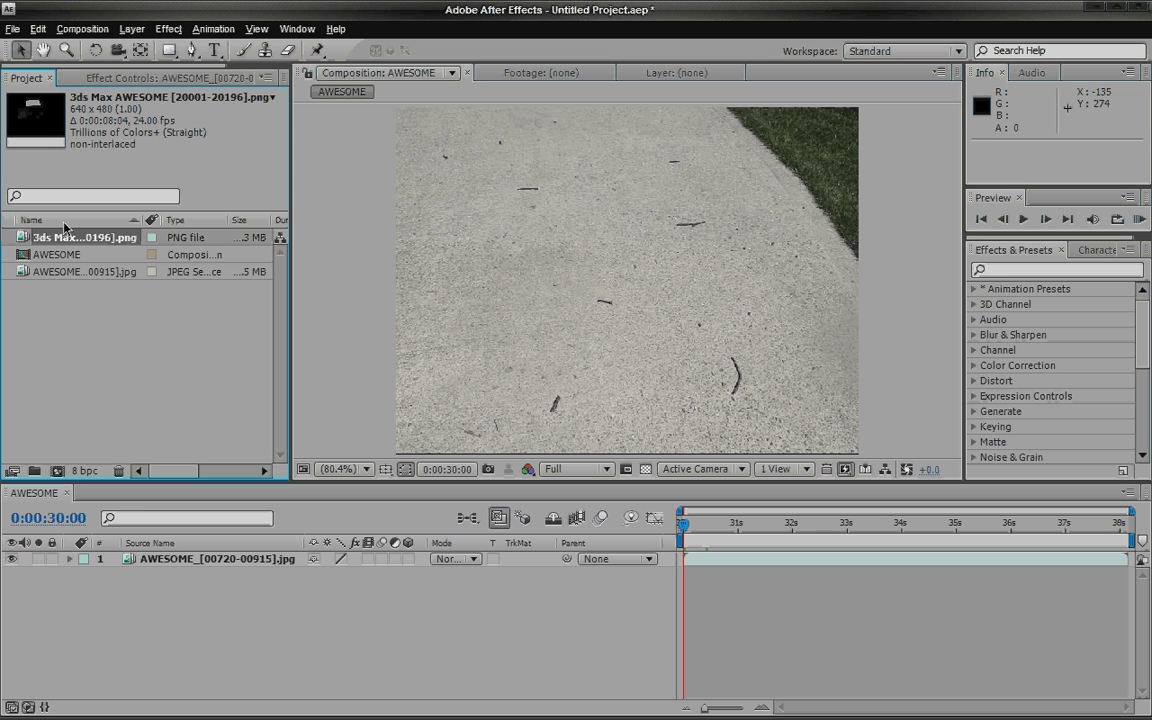
{"action": "left_click_drag", "start_coordinate": [64, 236], "coordinate": [180, 582]}
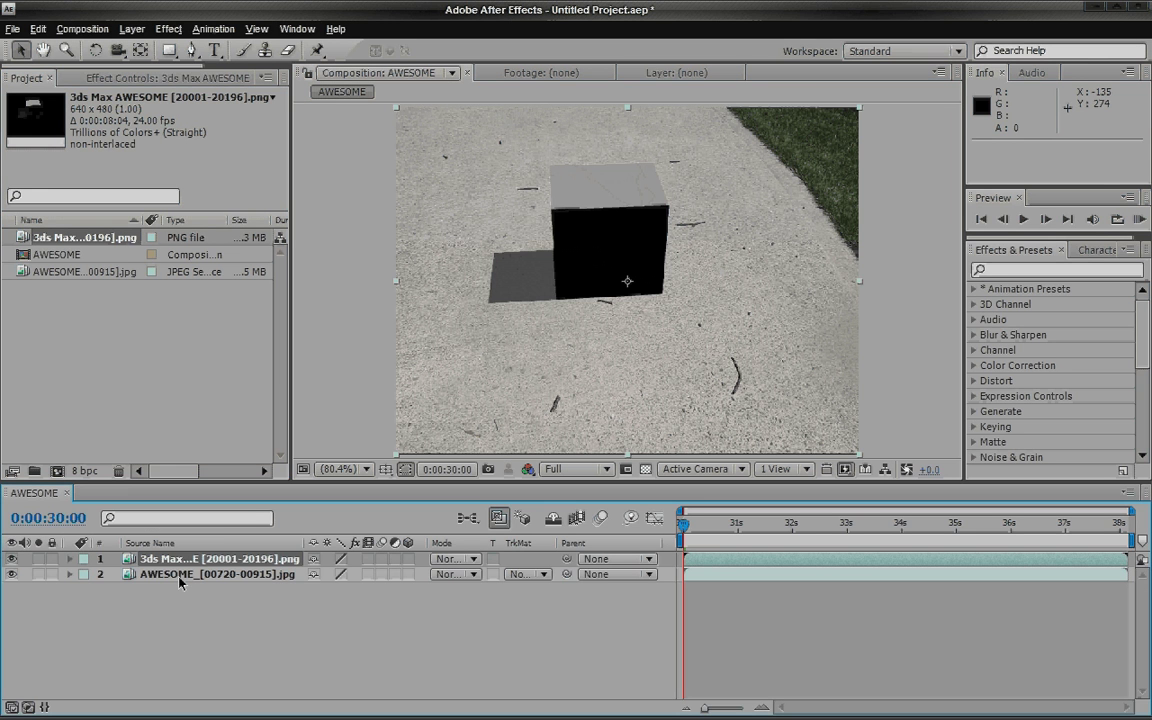
Step: Play back the composited shattering box over the driveway and return the current time to 0:00:30:00
{"action": "key", "text": "space"}
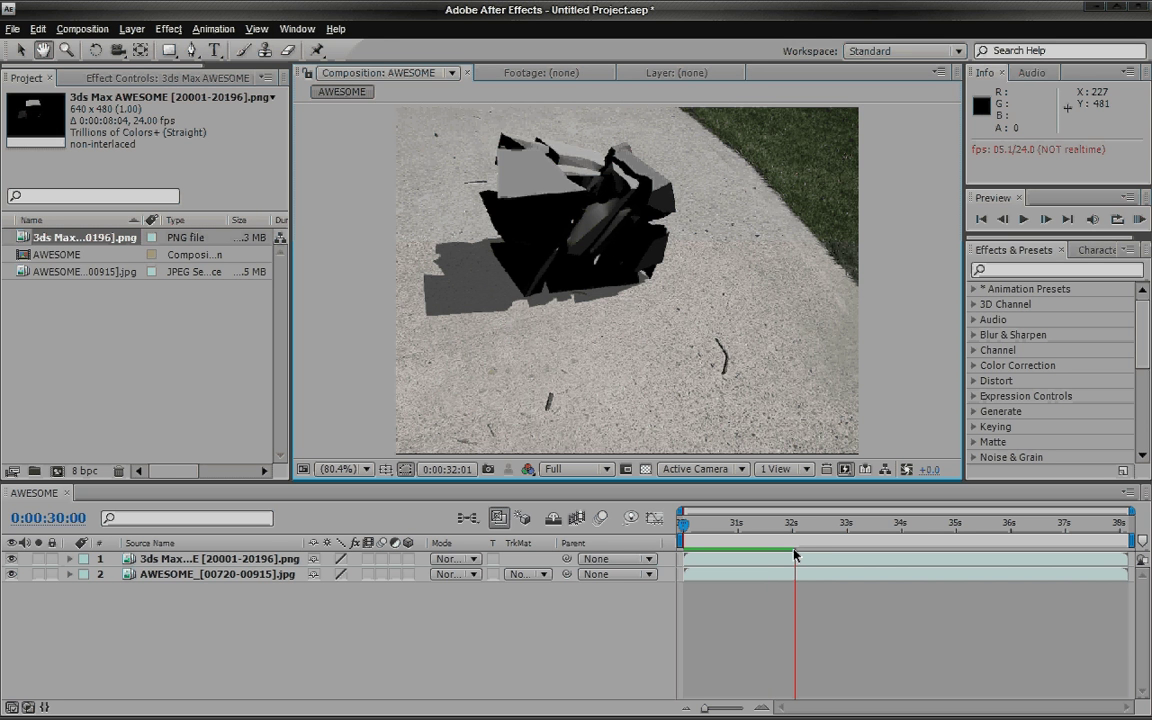
{"action": "key", "text": "space"}
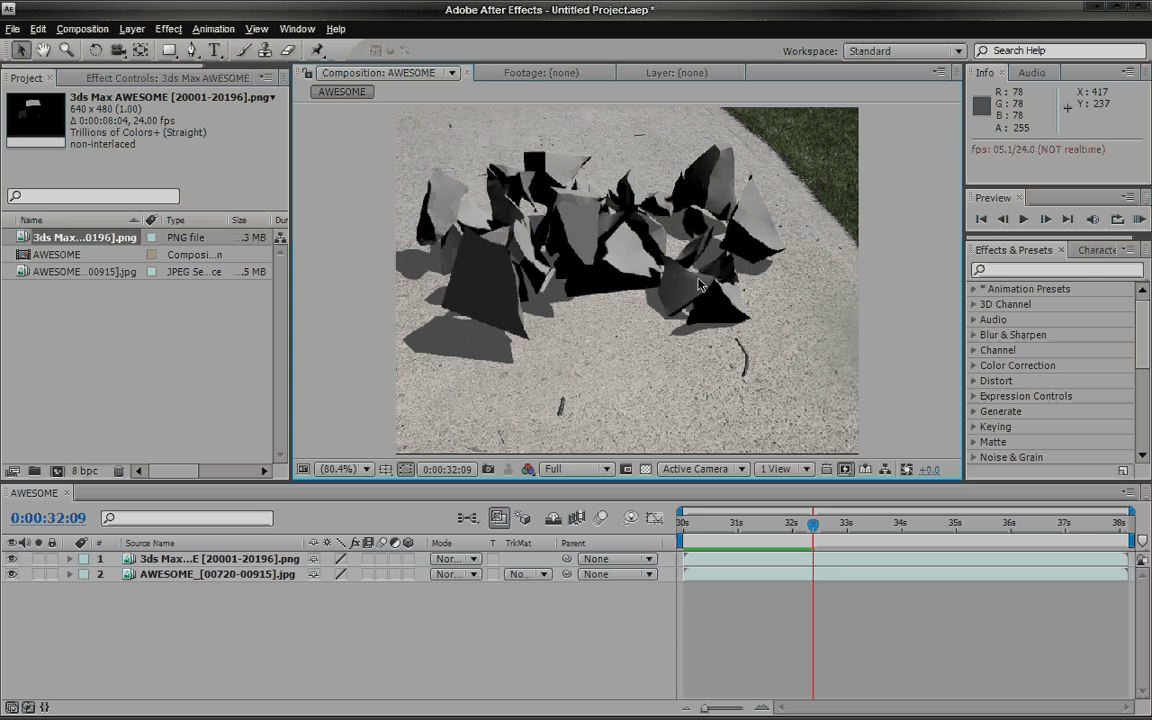
{"action": "left_click", "coordinate": [690, 537]}
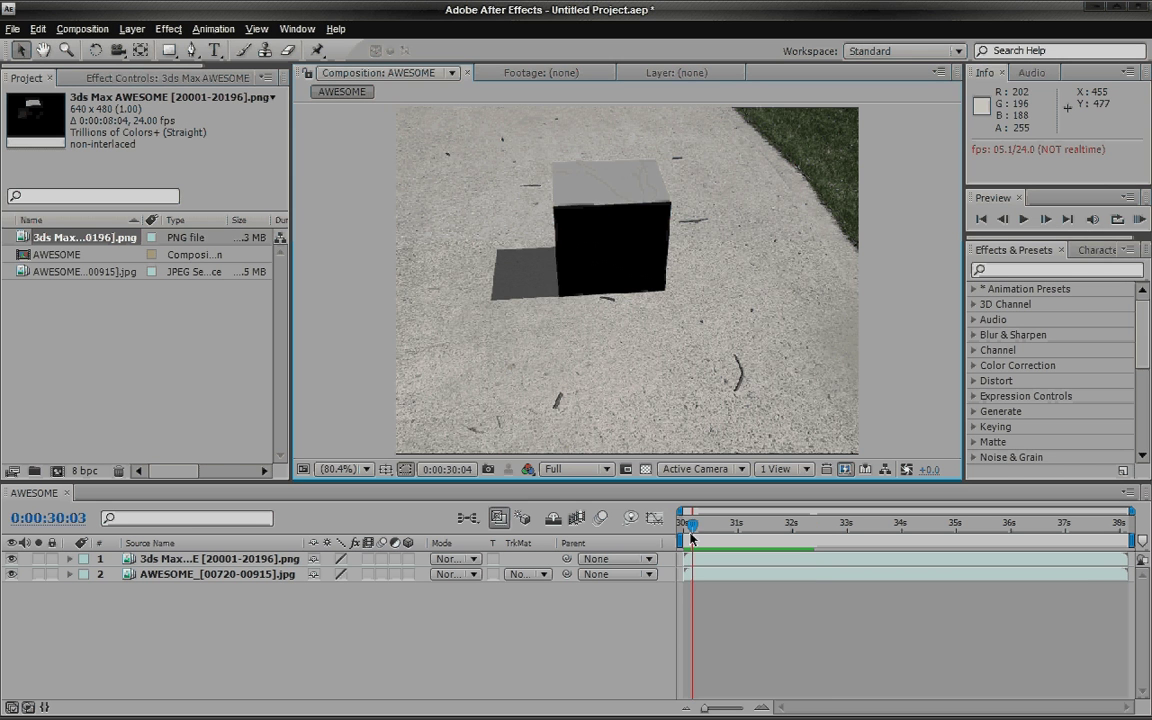
{"action": "left_click_drag", "start_coordinate": [690, 535], "coordinate": [682, 535]}
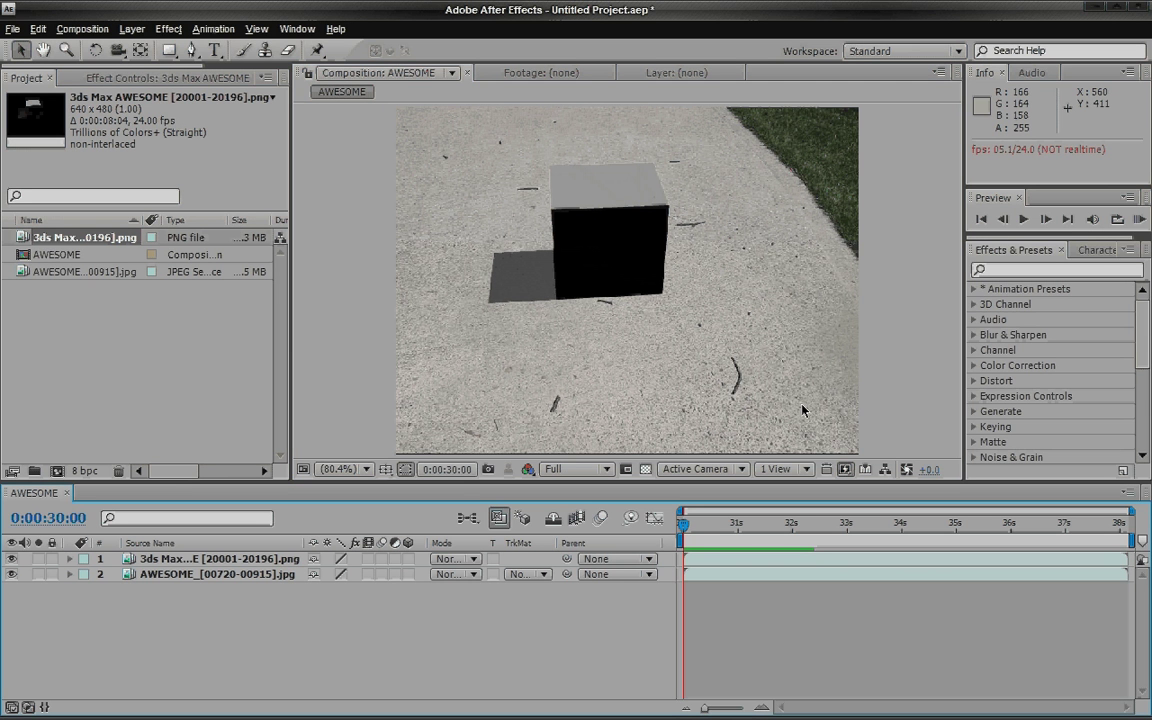
Step: Find the Curves color correction effect and apply it to the 3ds Max box layer
{"action": "left_click", "coordinate": [1014, 269]}
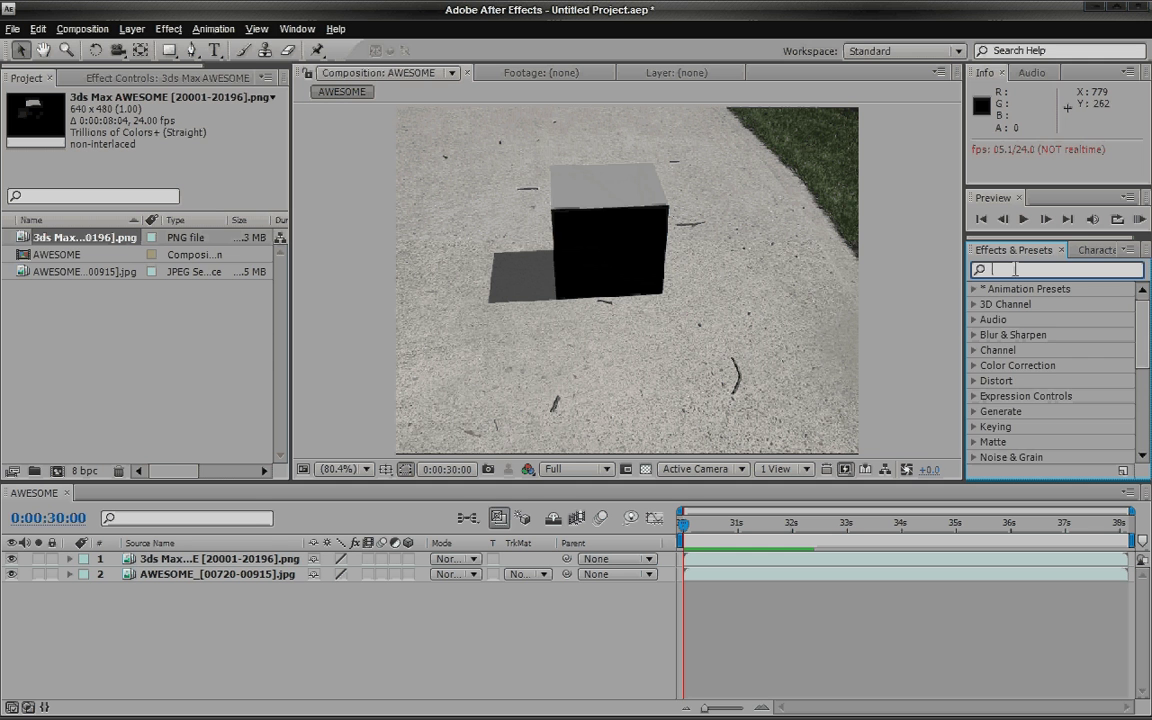
{"action": "type", "text": "curves"}
{"action": "left_click_drag", "start_coordinate": [1028, 350], "coordinate": [255, 558]}
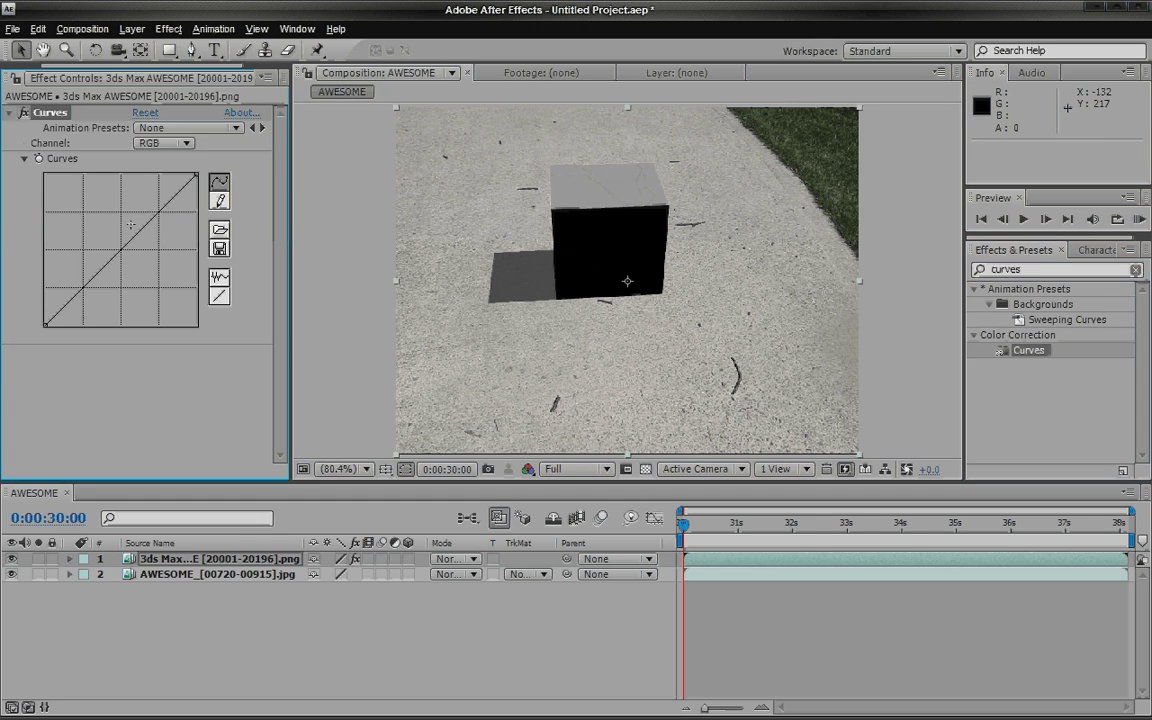
Step: Try raising the red channel midtones of the box layer's Curves effect, and reset the effect
{"action": "left_click", "coordinate": [163, 143]}
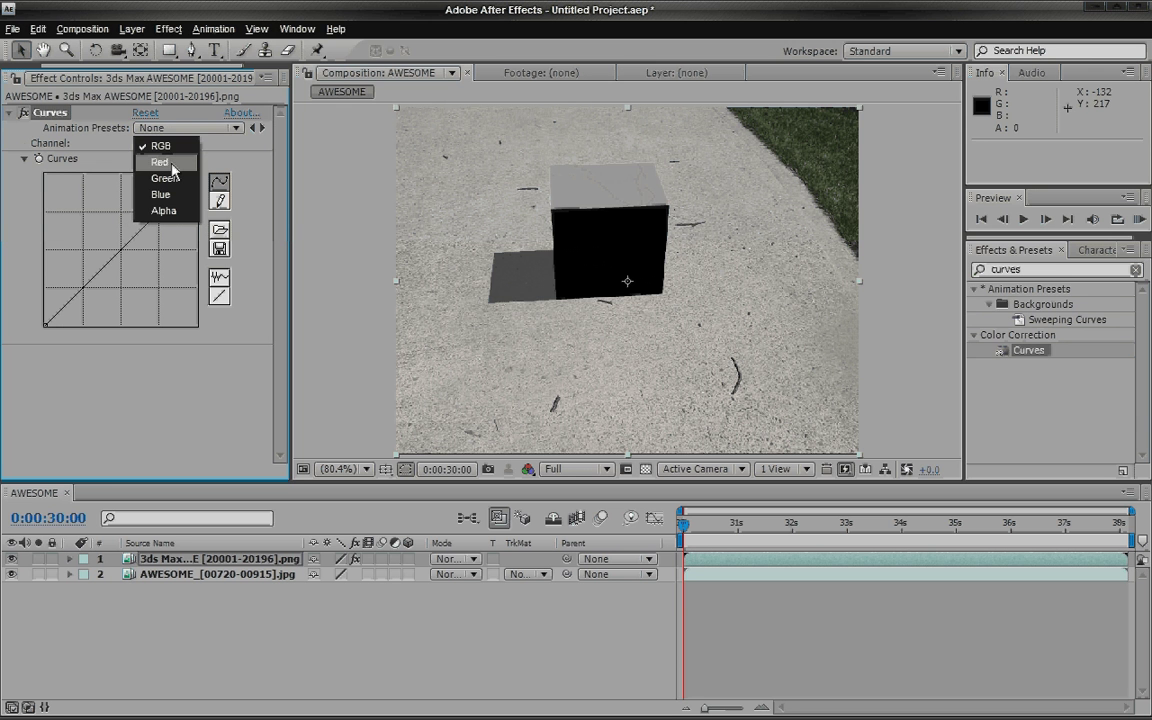
{"action": "left_click", "coordinate": [160, 162]}
{"action": "left_click_drag", "start_coordinate": [112, 258], "coordinate": [112, 243]}
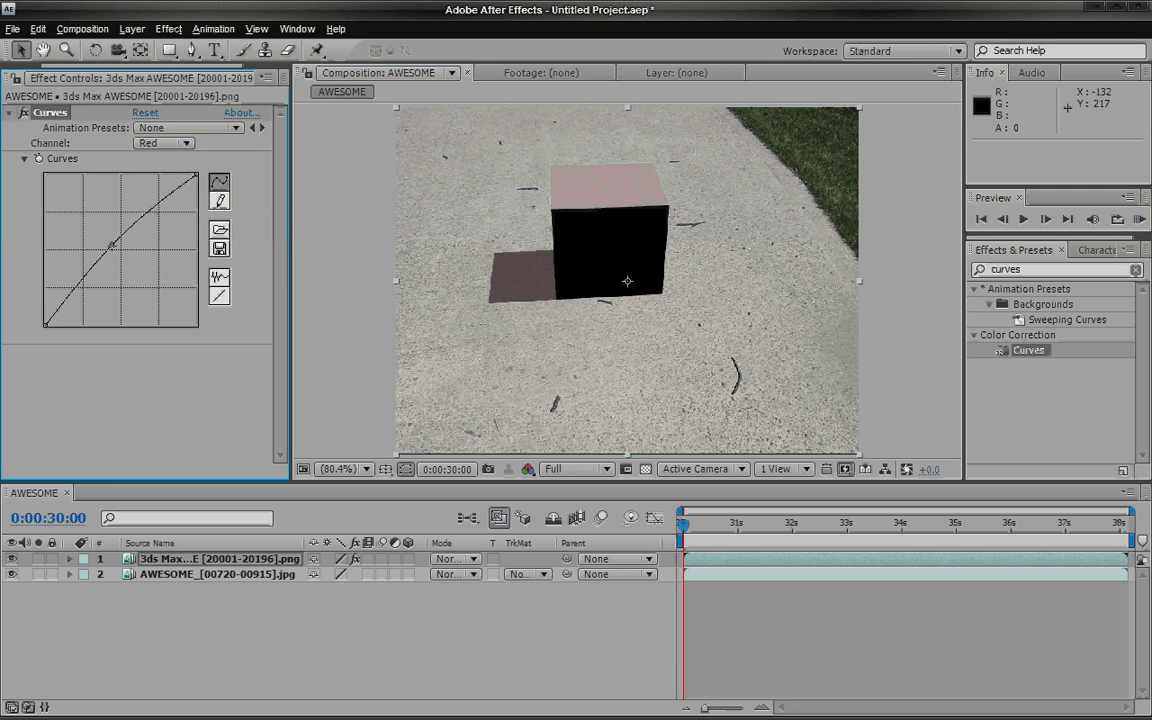
{"action": "left_click", "coordinate": [163, 143]}
{"action": "left_click", "coordinate": [155, 175]}
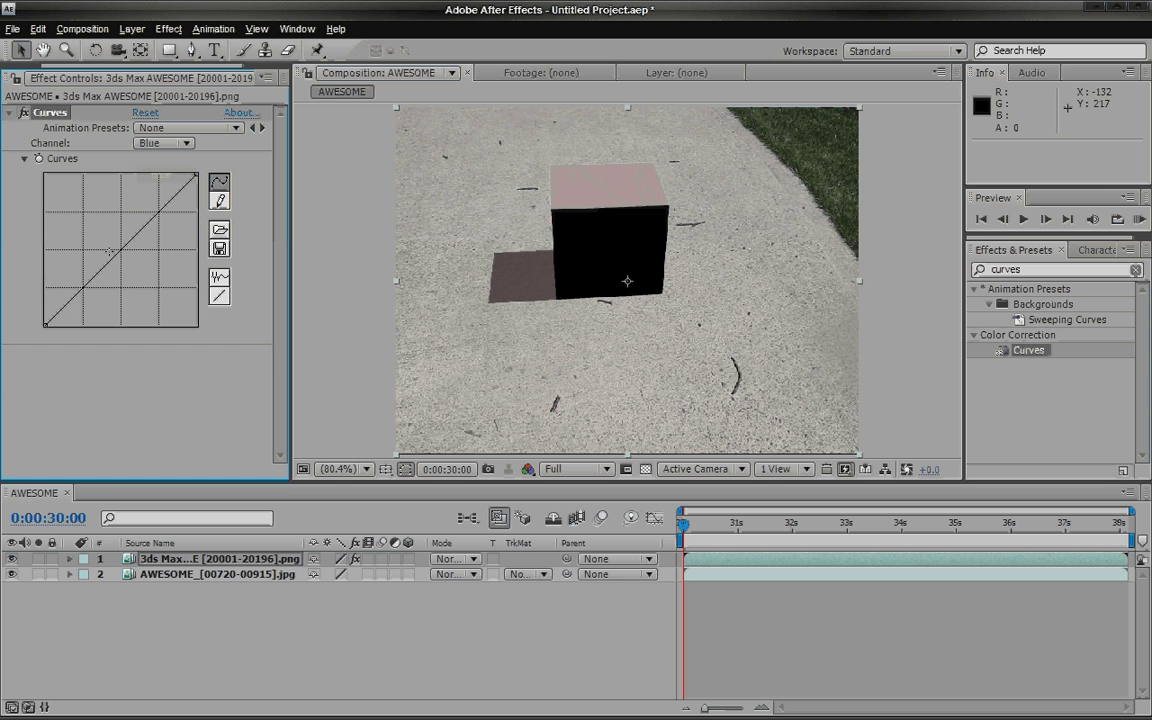
{"action": "left_click", "coordinate": [121, 241]}
{"action": "left_click", "coordinate": [151, 124]}
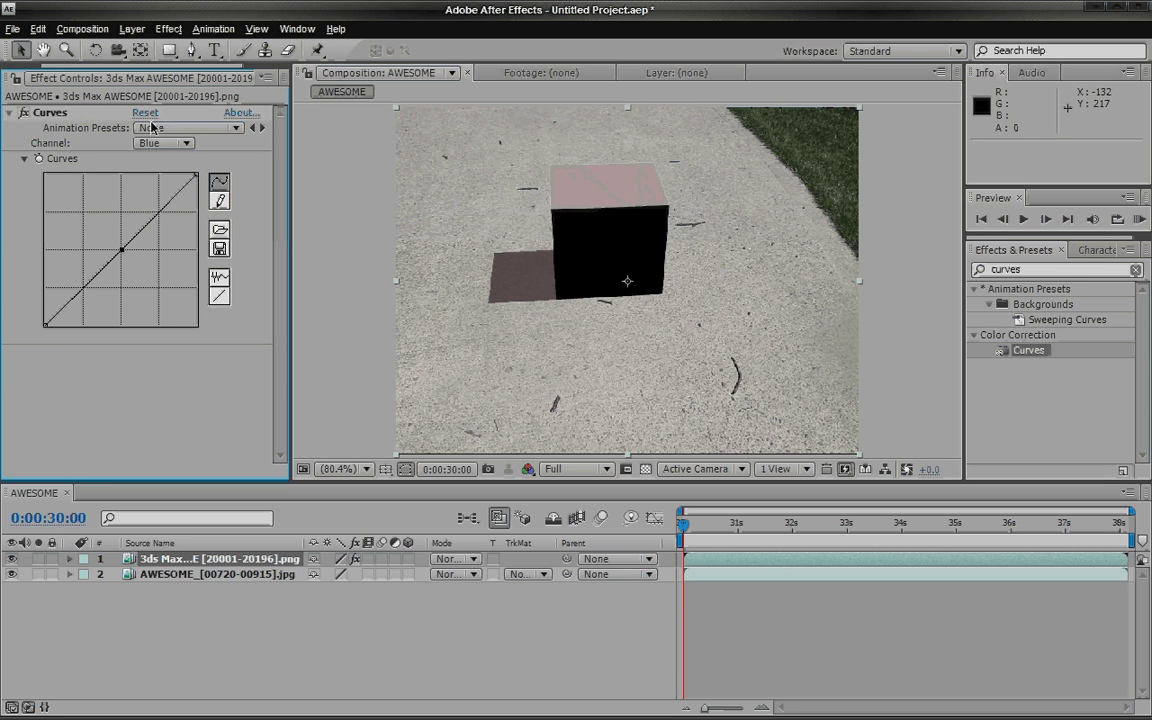
{"action": "left_click", "coordinate": [145, 112]}
Step: Raise the blue channel's midtones and very slightly raise the green channel's midtones in the Curves effect, and collapse the effect
{"action": "left_click", "coordinate": [163, 143]}
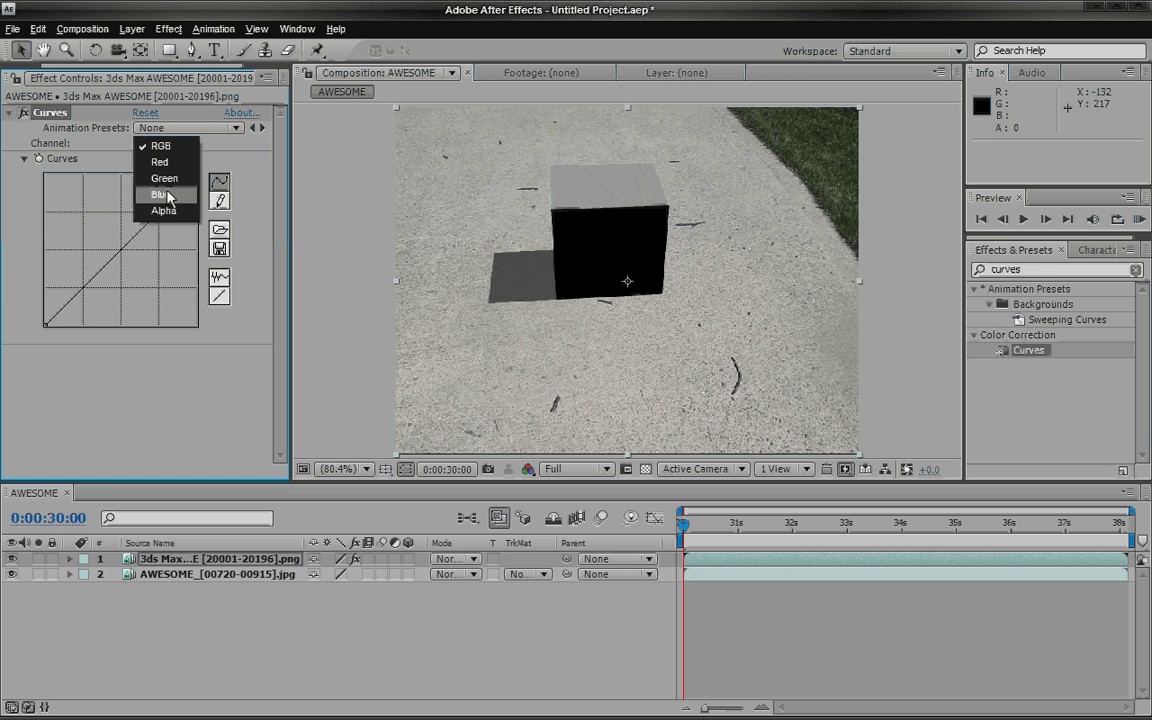
{"action": "left_click", "coordinate": [165, 195]}
{"action": "left_click_drag", "start_coordinate": [118, 252], "coordinate": [111, 240]}
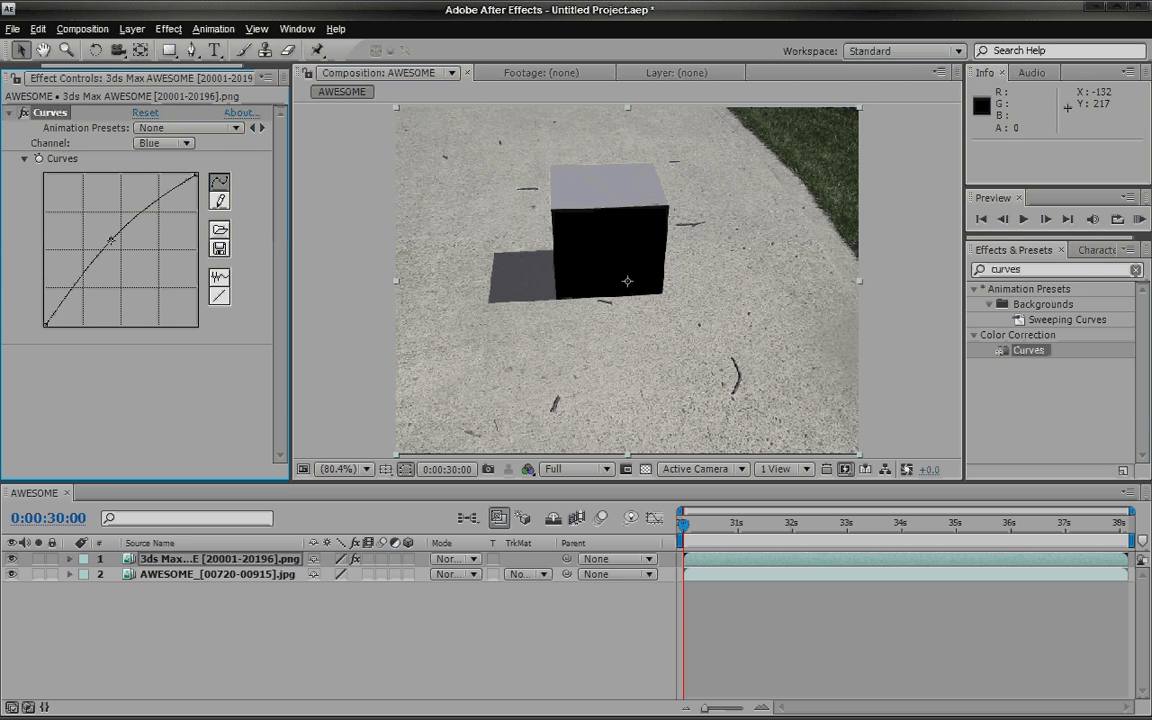
{"action": "left_click", "coordinate": [163, 143]}
{"action": "left_click", "coordinate": [158, 128]}
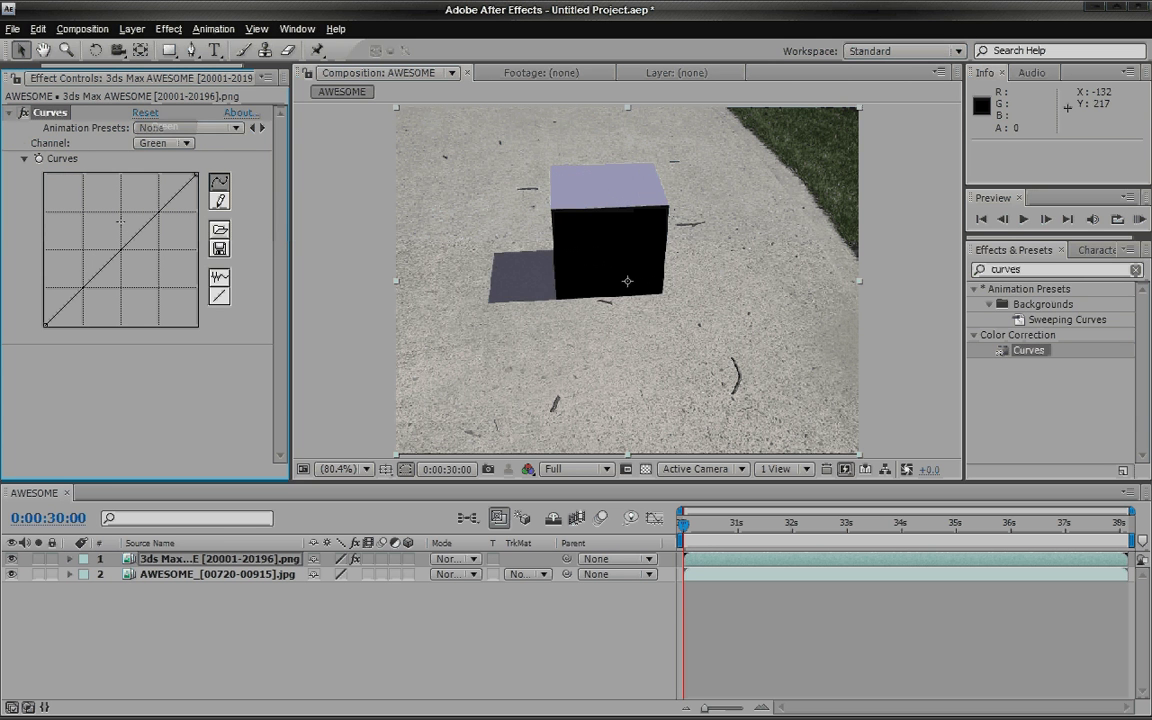
{"action": "left_click", "coordinate": [121, 248]}
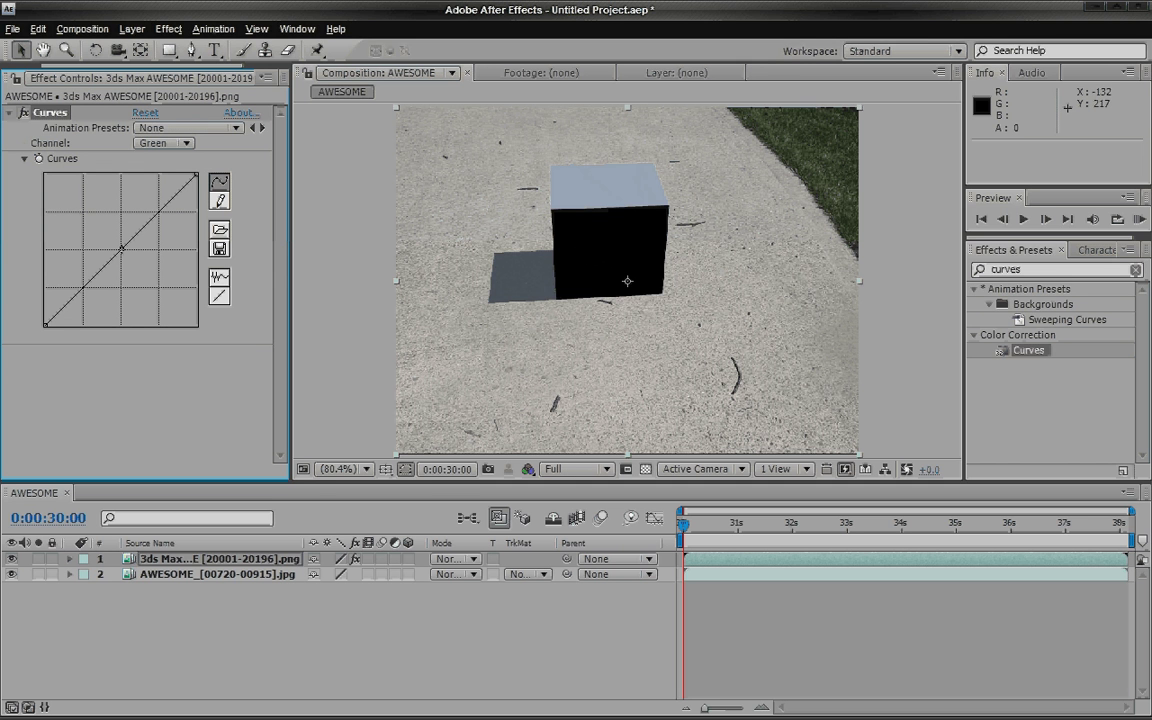
{"action": "left_click_drag", "start_coordinate": [121, 248], "coordinate": [118, 246]}
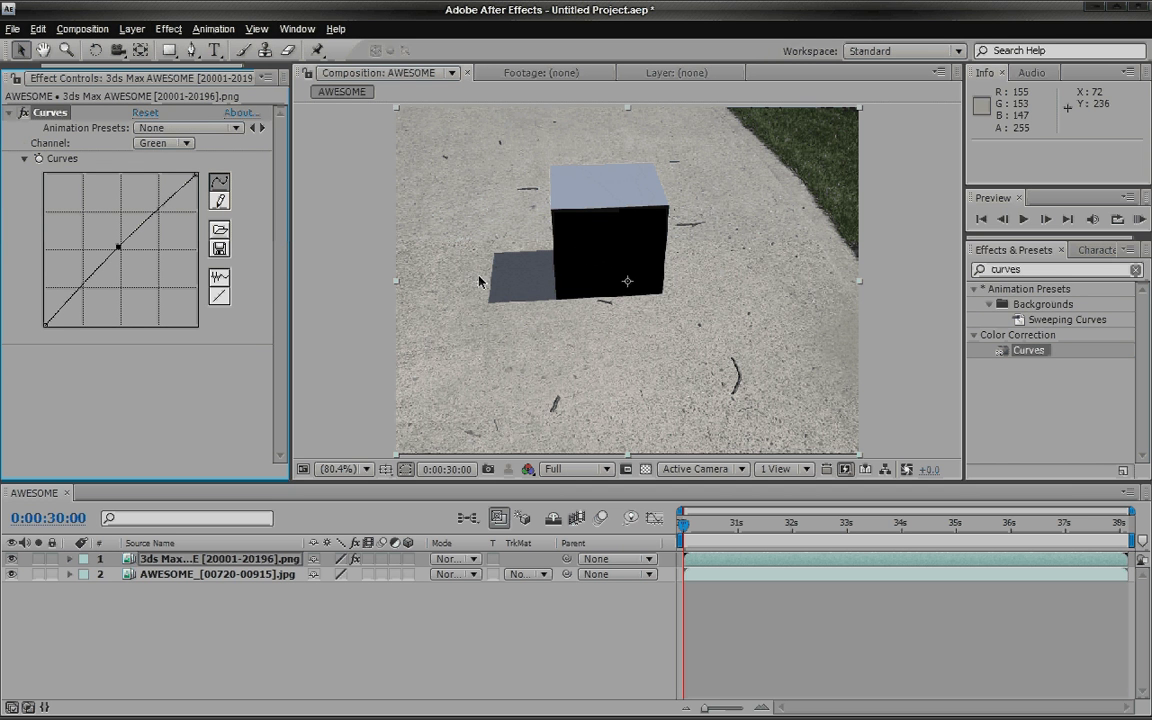
{"action": "left_click", "coordinate": [9, 114]}
Step: Search the effects for "flare" and apply the Lens Flare effect to the 3ds Max box layer
{"action": "left_click", "coordinate": [1092, 268]}
{"action": "key", "text": "BackSpace"}
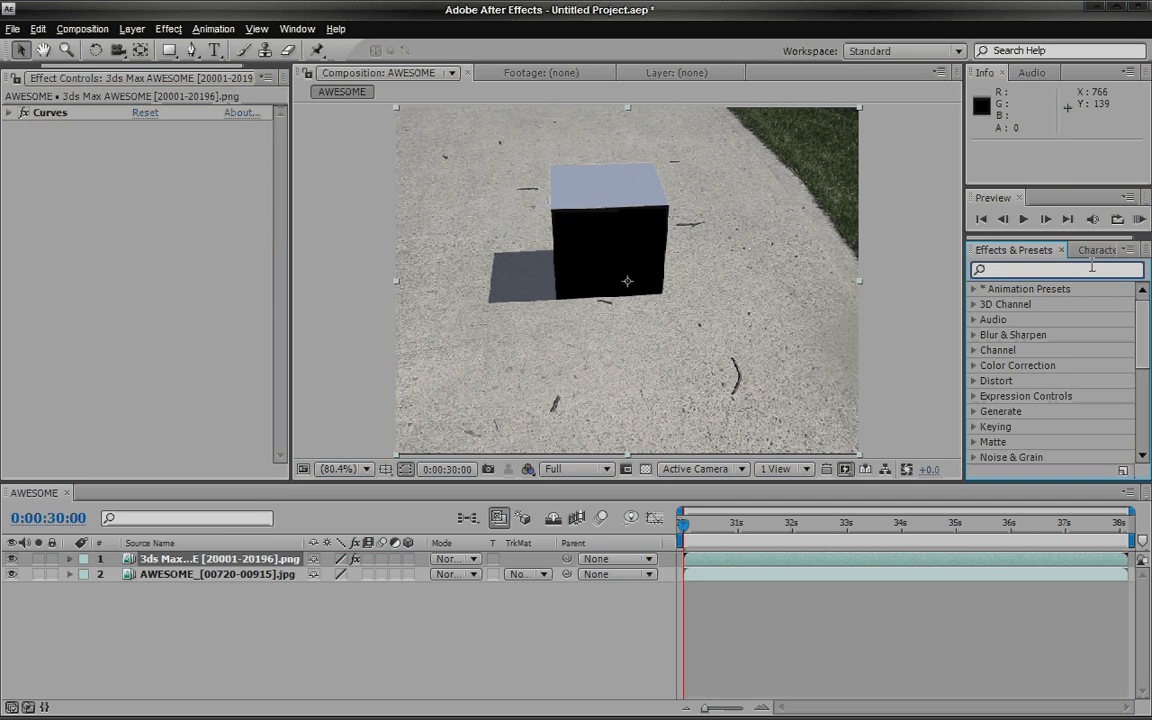
{"action": "type", "text": "flare"}
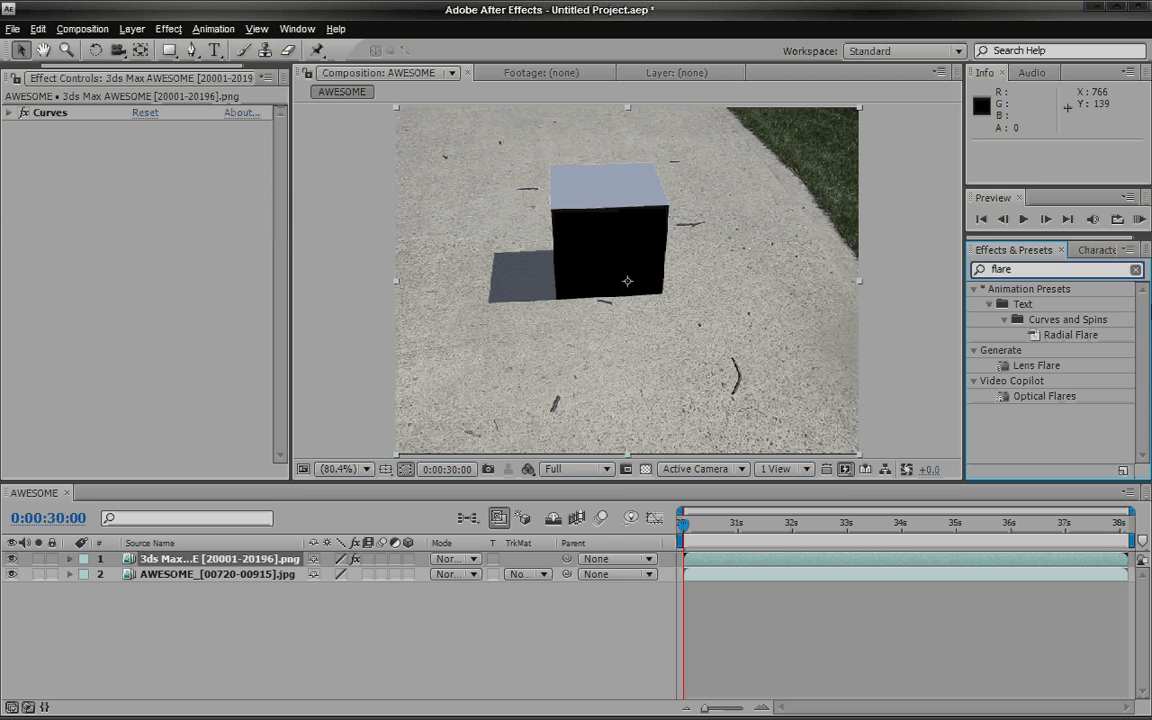
{"action": "left_click", "coordinate": [1036, 365]}
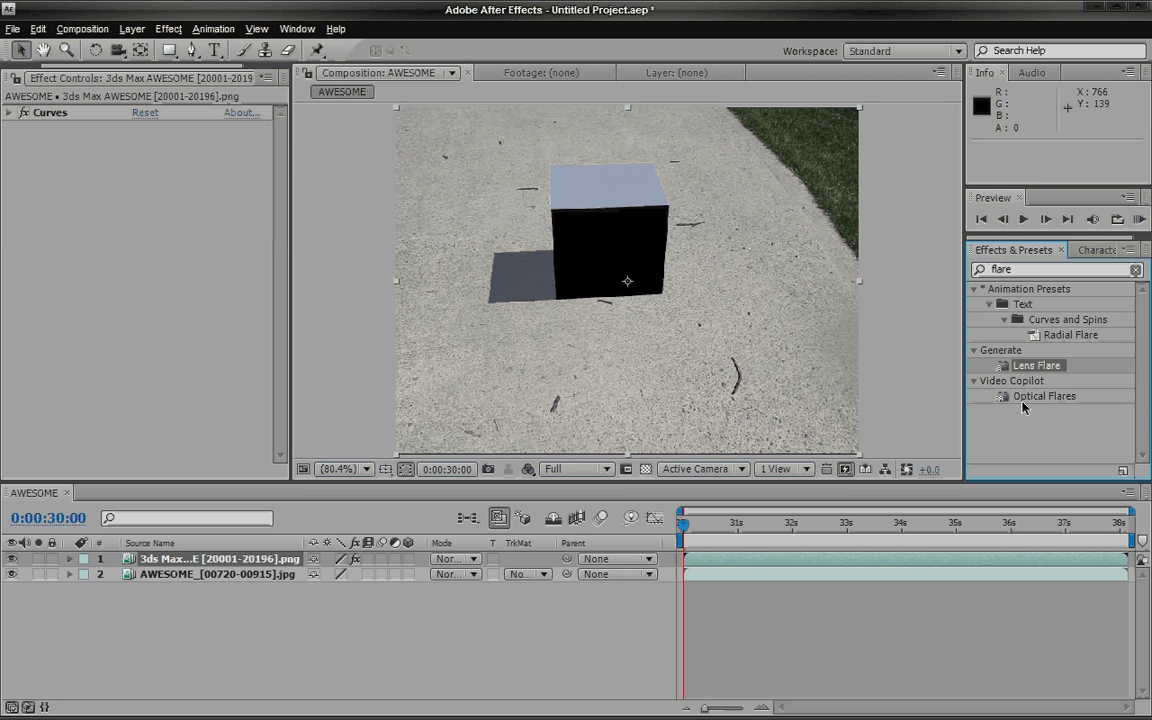
{"action": "left_click_drag", "start_coordinate": [1022, 404], "coordinate": [259, 561]}
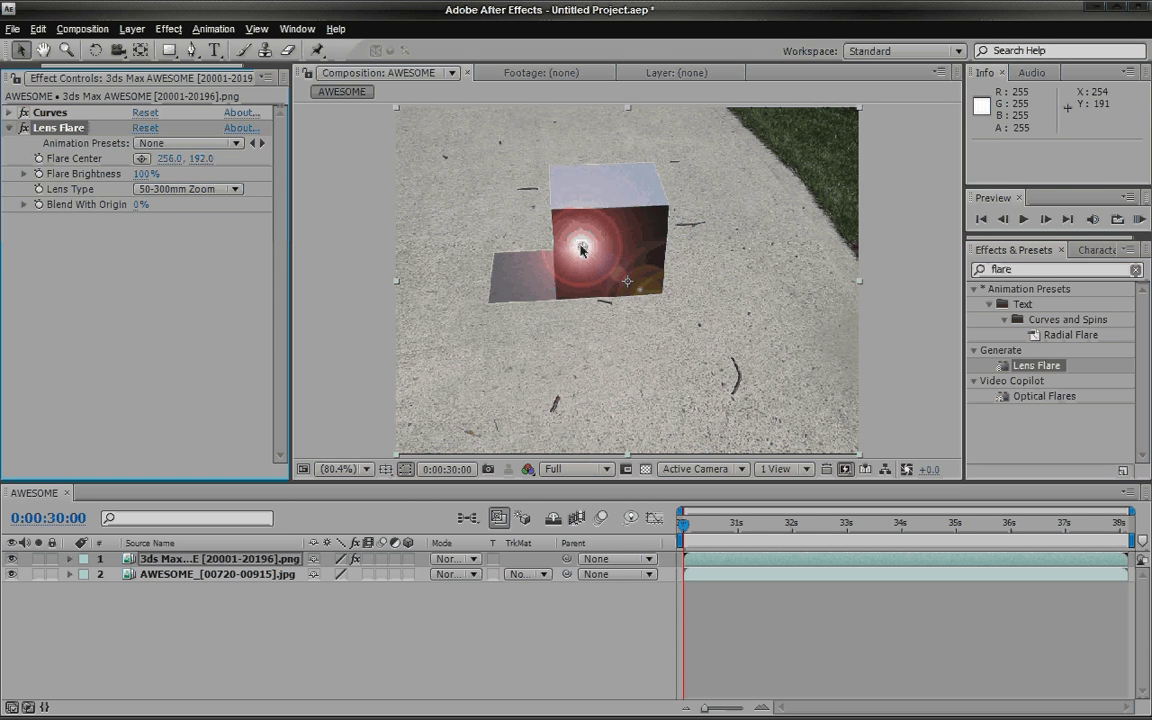
Step: Move the flare centre onto the box's front face at about 286, 177 and set the Lens Type to 105mm Prime after trying 35mm Prime
{"action": "left_click_drag", "start_coordinate": [581, 248], "coordinate": [601, 237]}
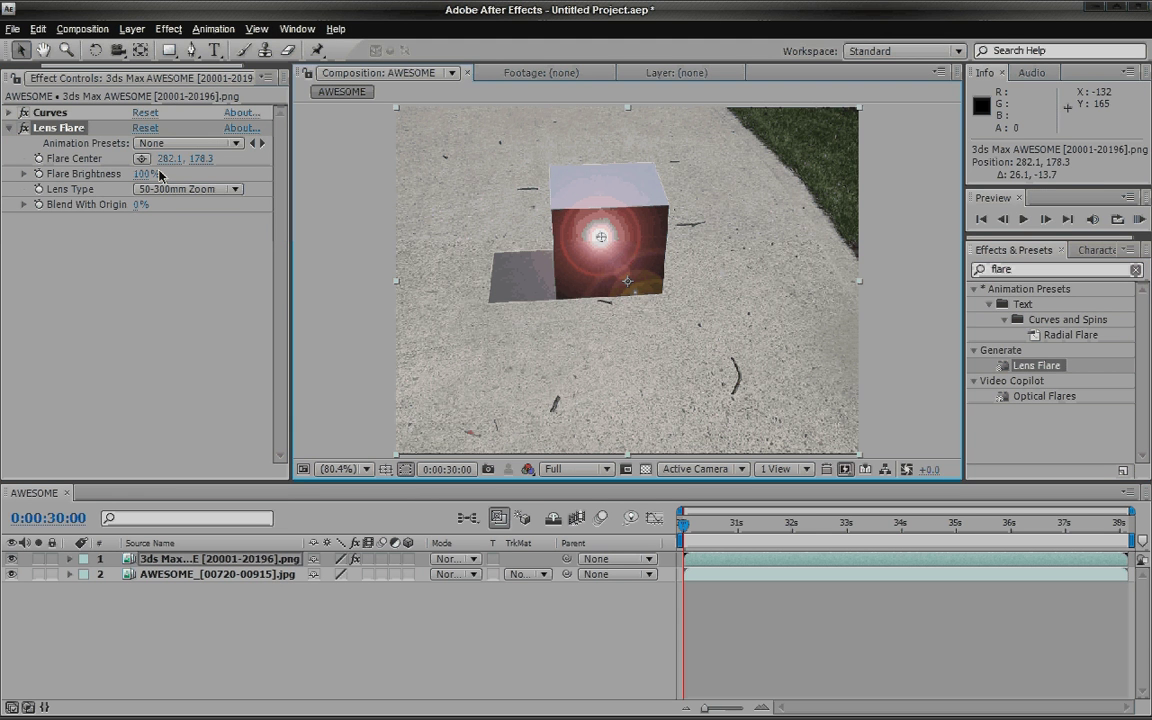
{"action": "left_click", "coordinate": [195, 189]}
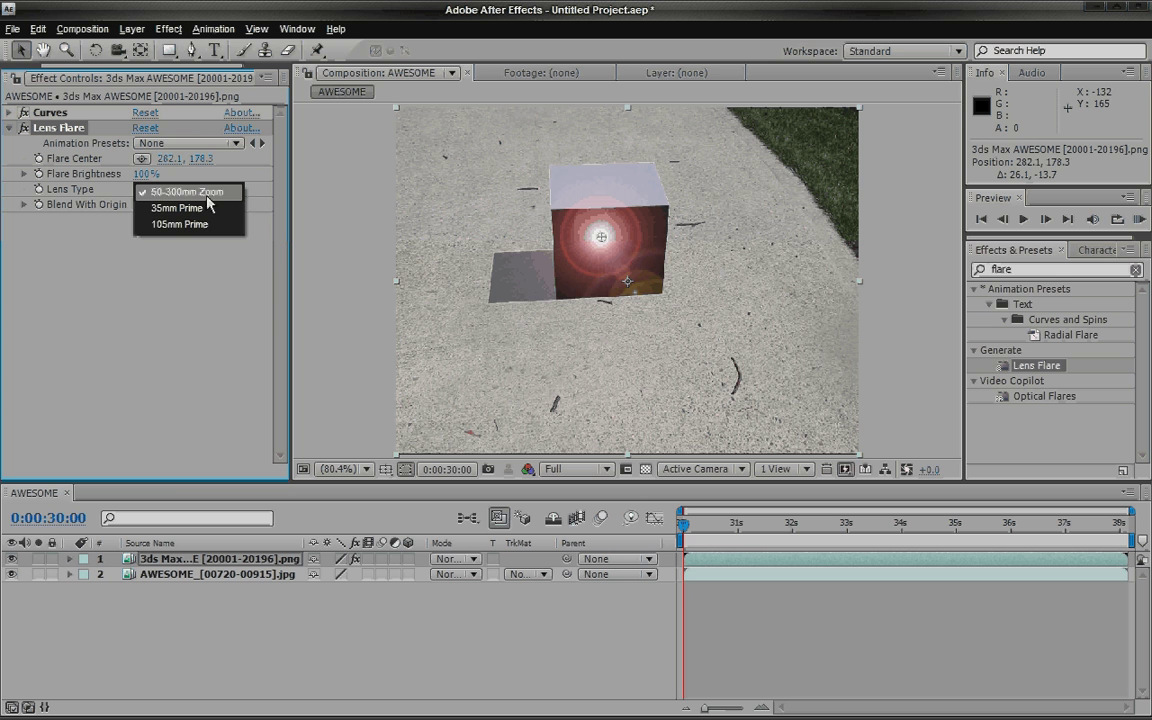
{"action": "left_click", "coordinate": [209, 207]}
{"action": "left_click", "coordinate": [203, 190]}
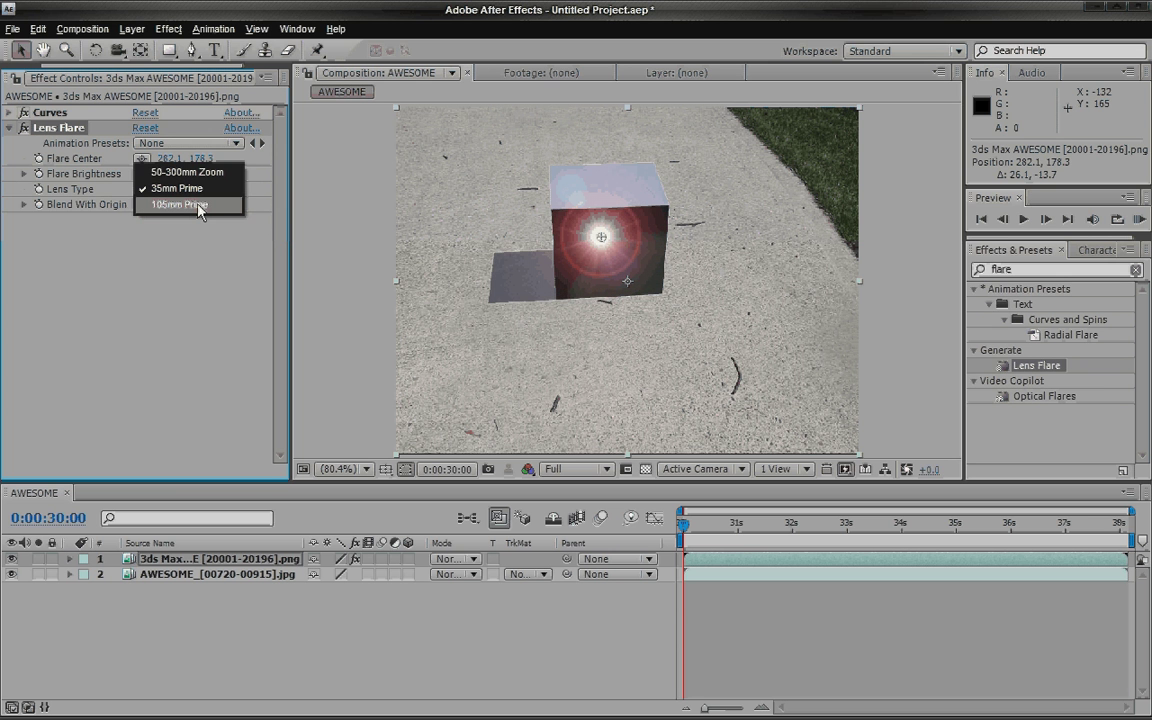
{"action": "left_click", "coordinate": [199, 206]}
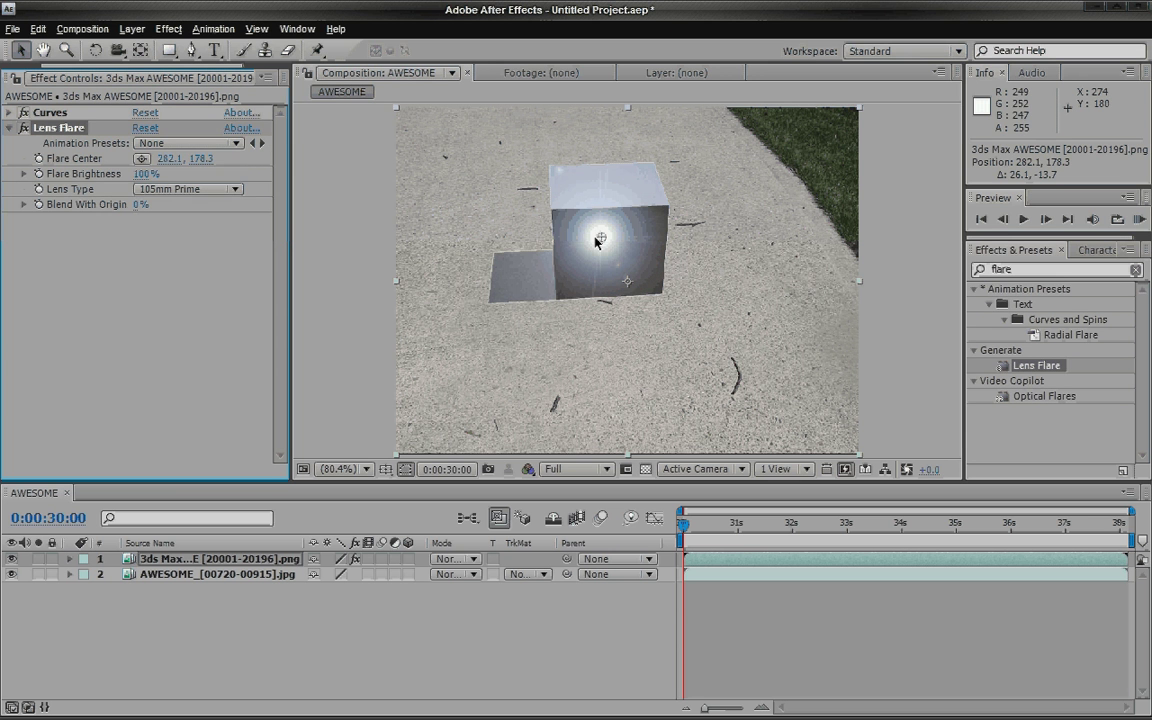
{"action": "left_click_drag", "start_coordinate": [597, 241], "coordinate": [600, 240]}
{"action": "left_click", "coordinate": [197, 189]}
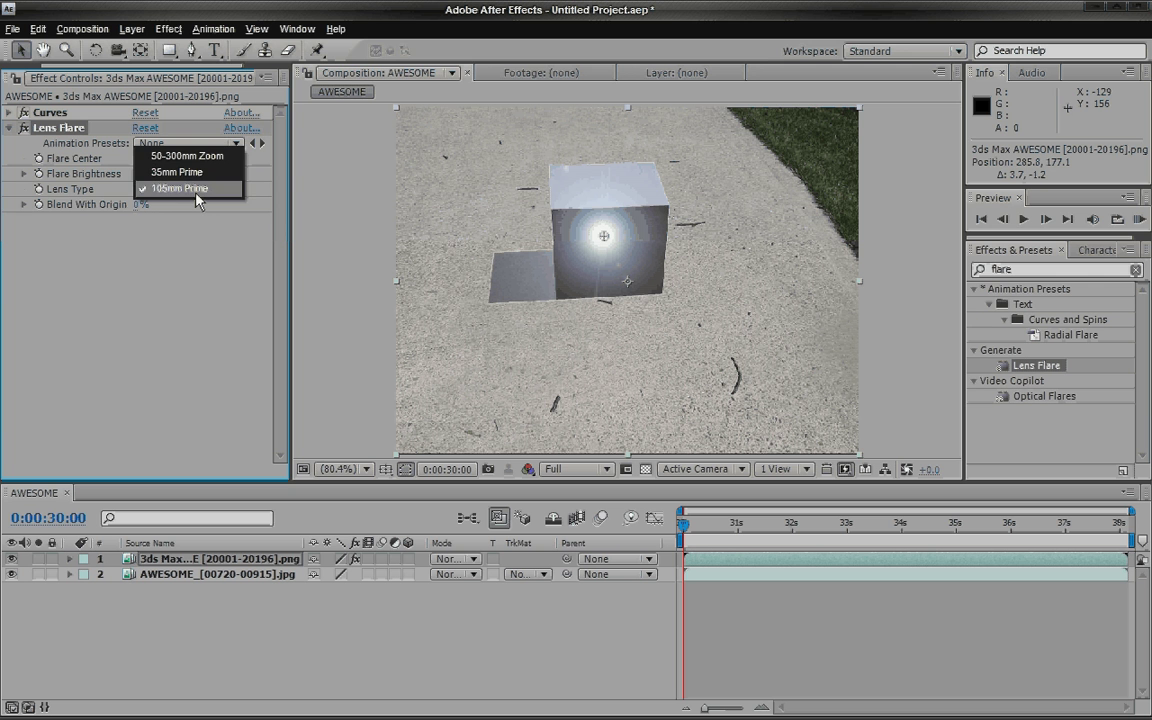
{"action": "left_click", "coordinate": [197, 189]}
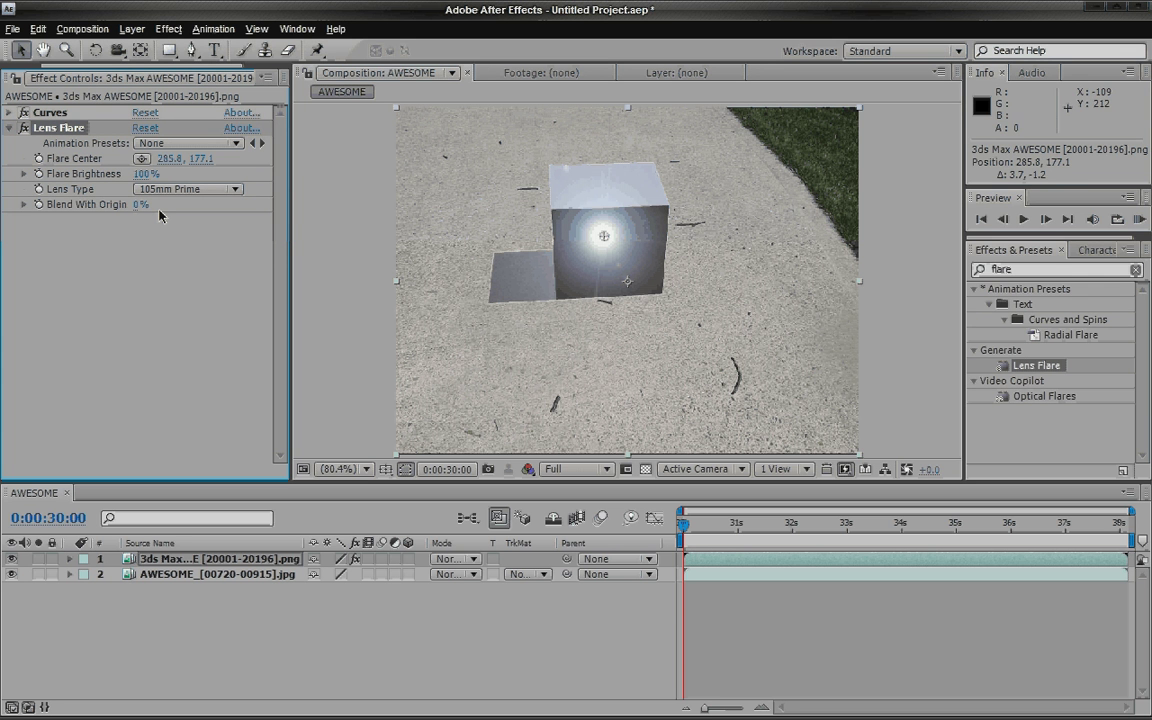
Step: Set the Lens Flare's Blend With Original to 100% and enable its keyframing at the start of the layer
{"action": "left_click_drag", "start_coordinate": [141, 204], "coordinate": [585, 215]}
{"action": "left_click", "coordinate": [37, 207]}
{"action": "left_click", "coordinate": [686, 524]}
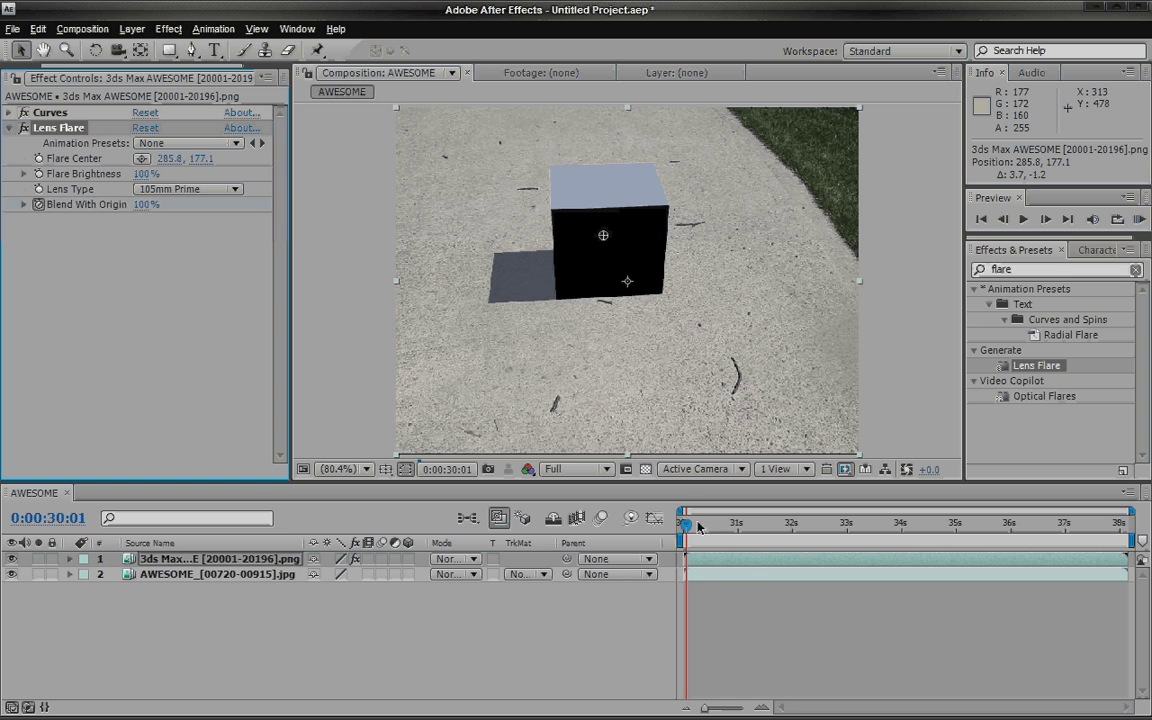
Step: At 0:00:32:00, move the flare centre up to about 292, 121 on the breaking box and set Blend With Original to 0%
{"action": "left_click_drag", "start_coordinate": [698, 527], "coordinate": [788, 527]}
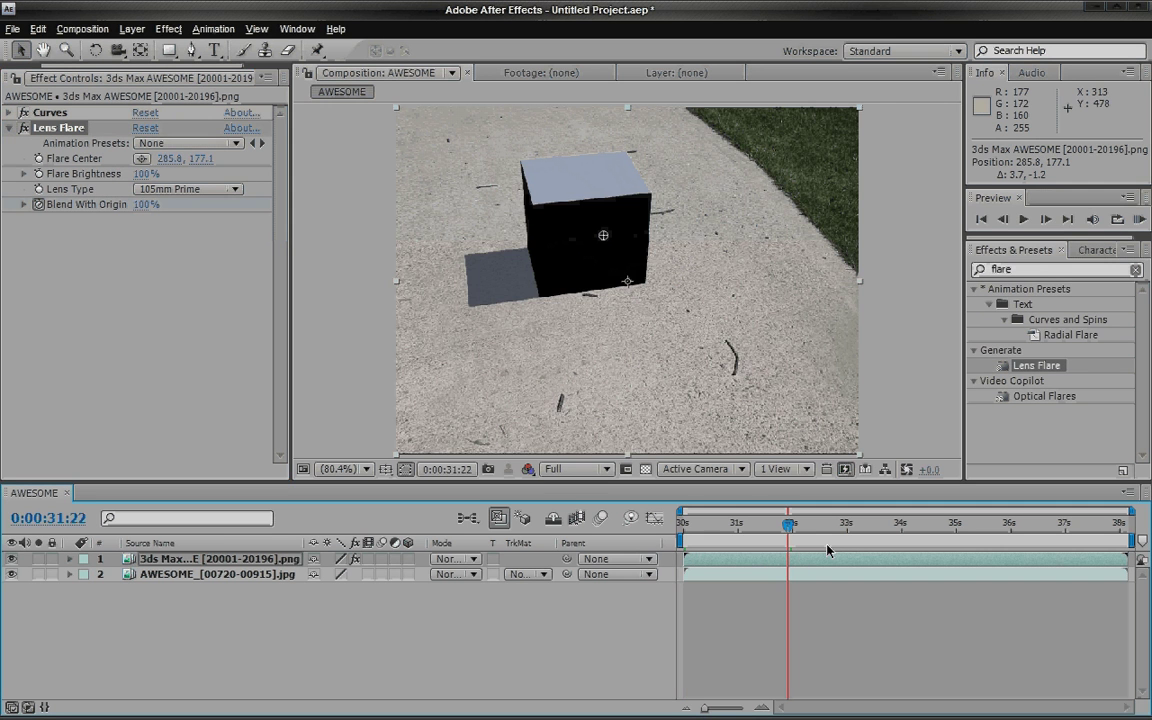
{"action": "key", "text": "Page_Down"}
{"action": "key", "text": "Page_Down"}
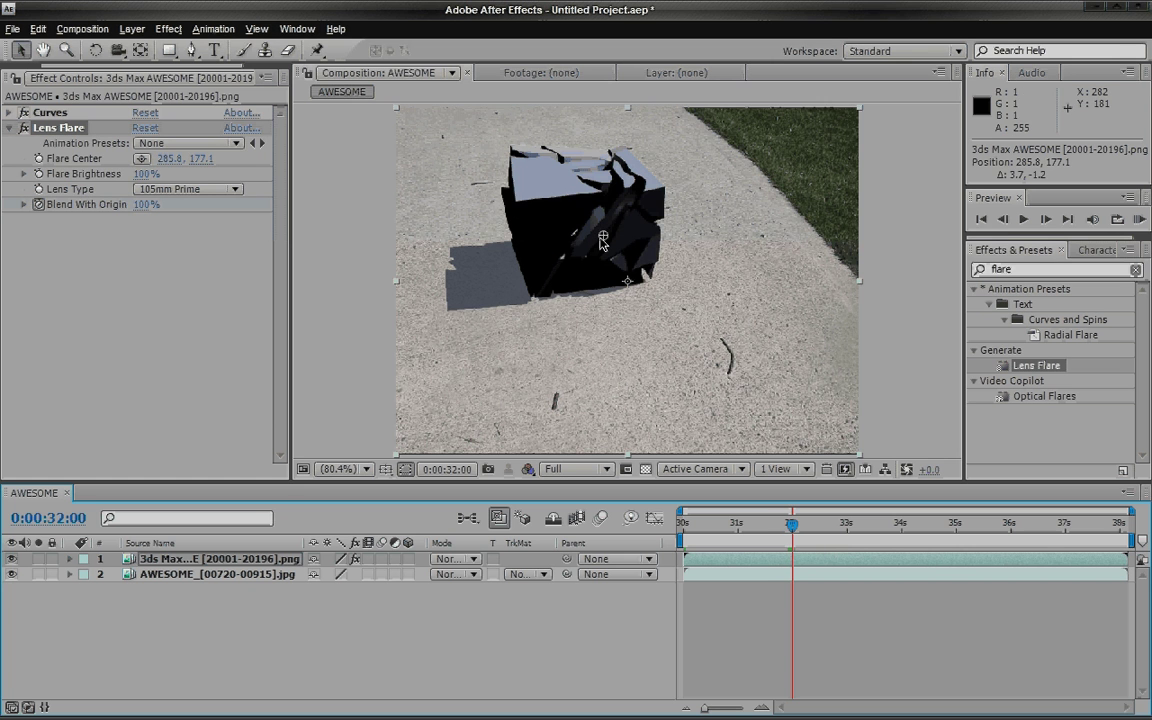
{"action": "left_click_drag", "start_coordinate": [603, 237], "coordinate": [607, 195]}
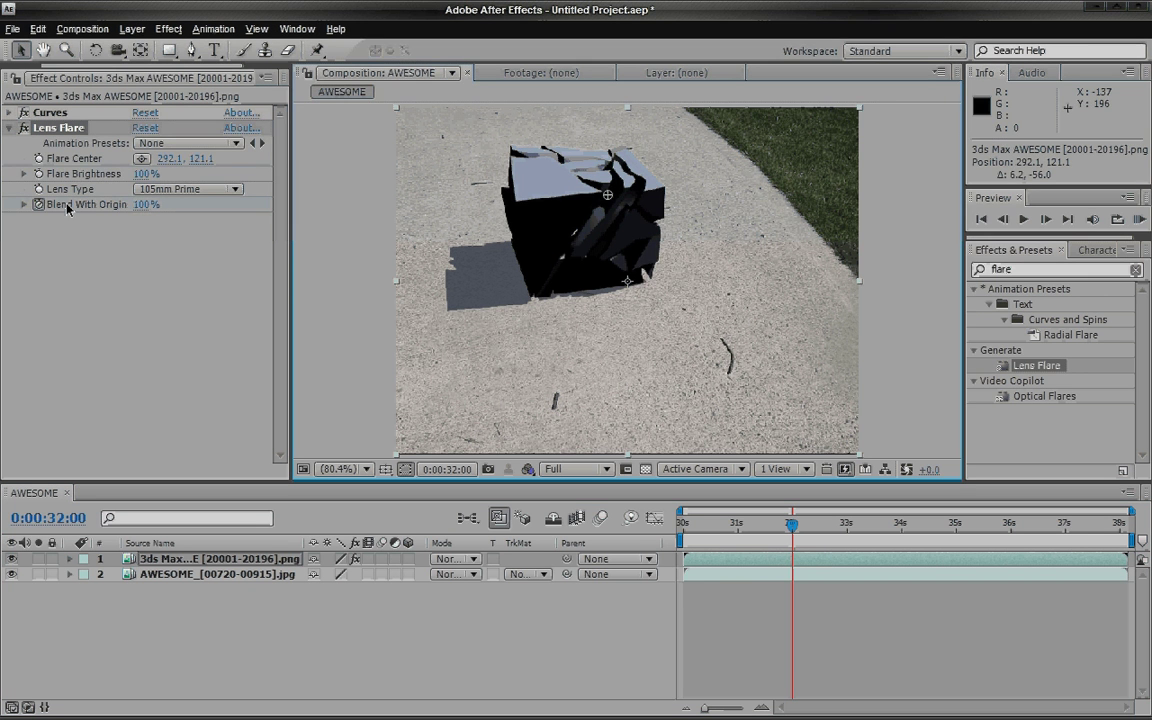
{"action": "left_click_drag", "start_coordinate": [145, 204], "coordinate": [20, 215]}
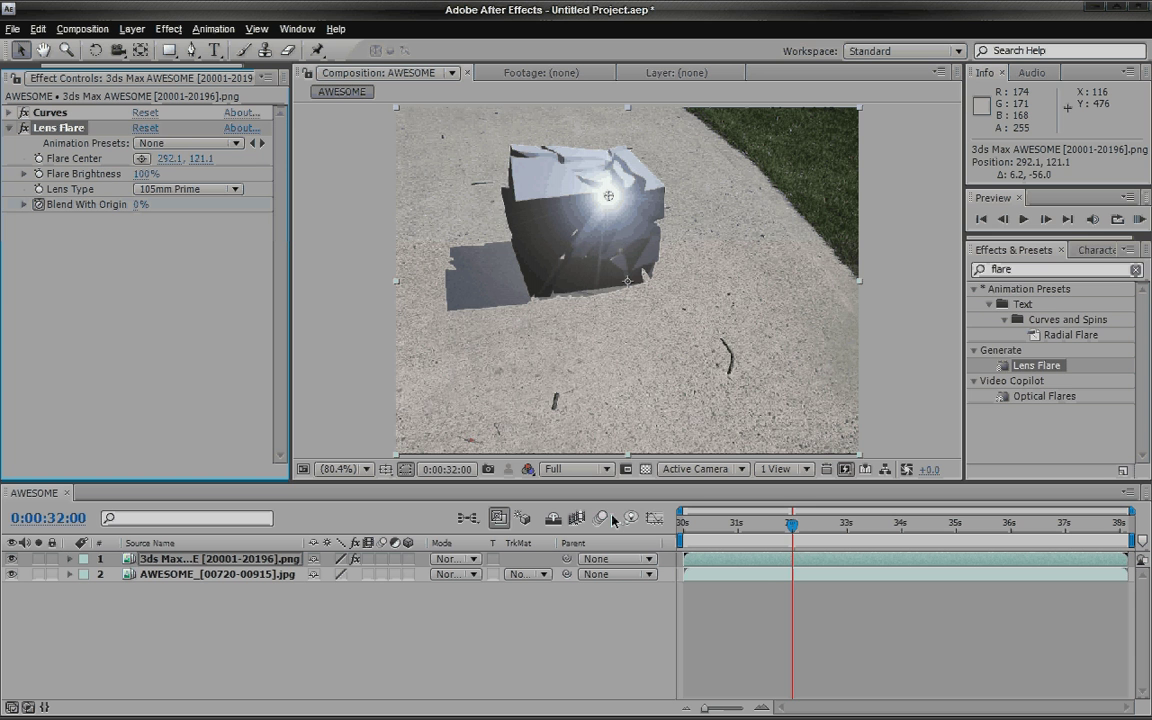
Step: At 0:00:32:03, set the Lens Flare's Blend With Original to 100%
{"action": "key", "text": "Page_Down"}
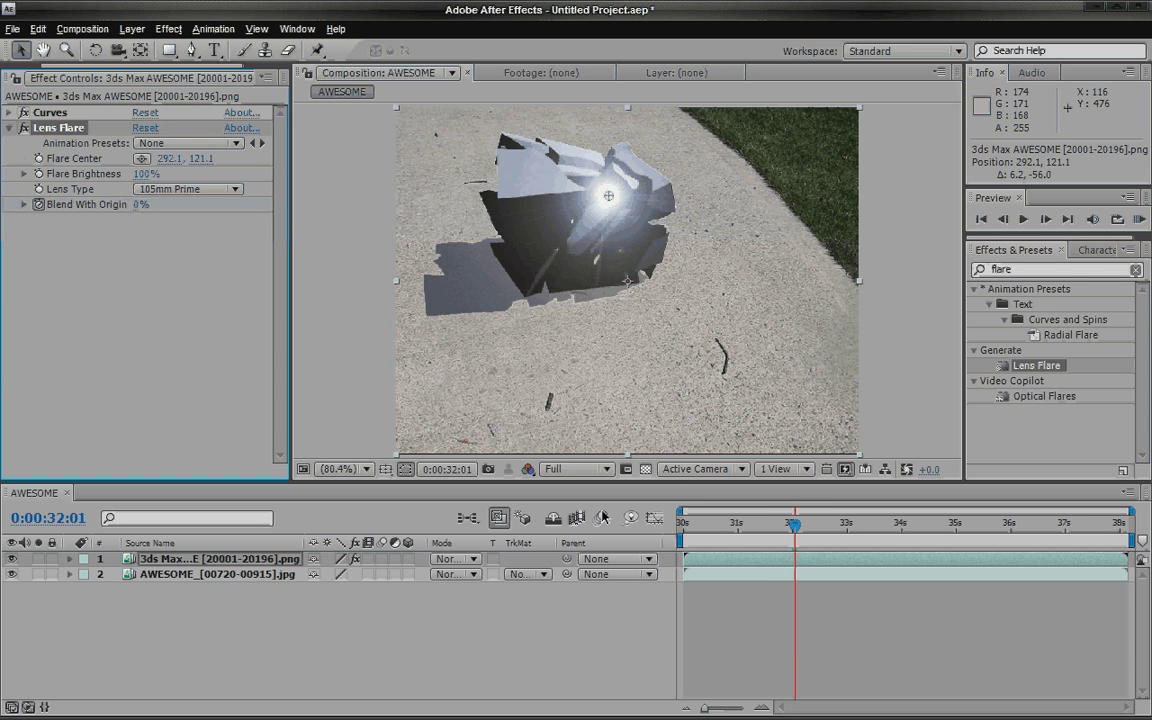
{"action": "key", "text": "Page_Down"}
{"action": "key", "text": "Page_Down"}
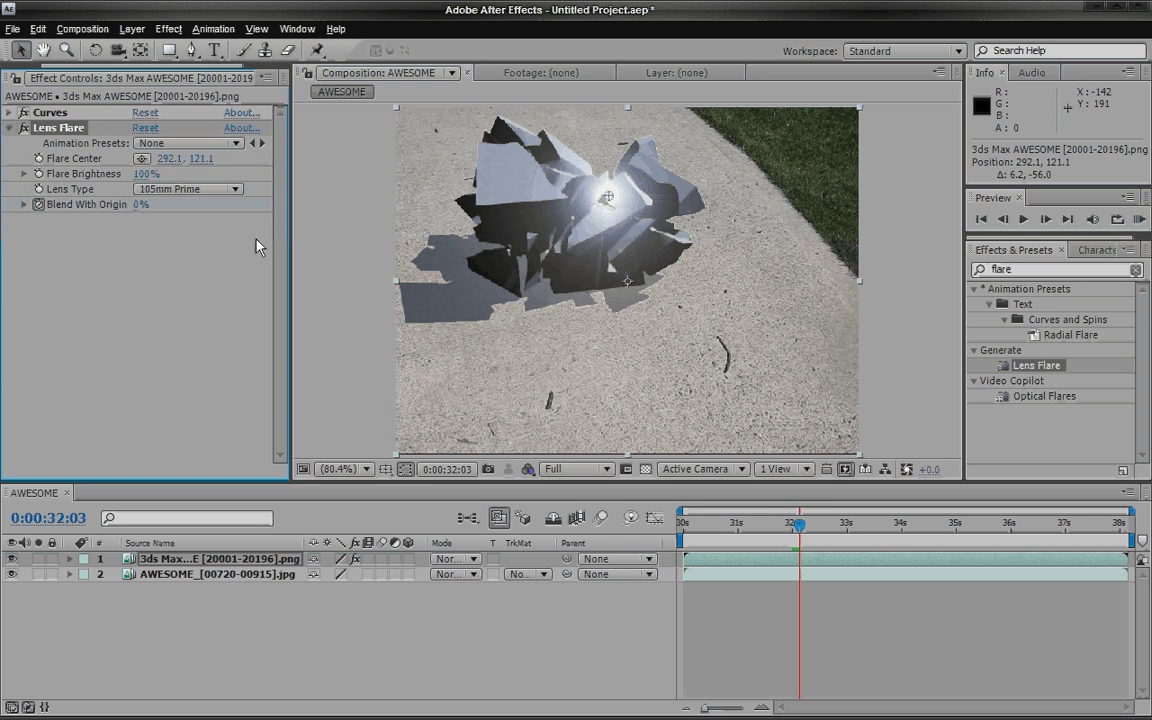
{"action": "left_click_drag", "start_coordinate": [140, 204], "coordinate": [459, 222]}
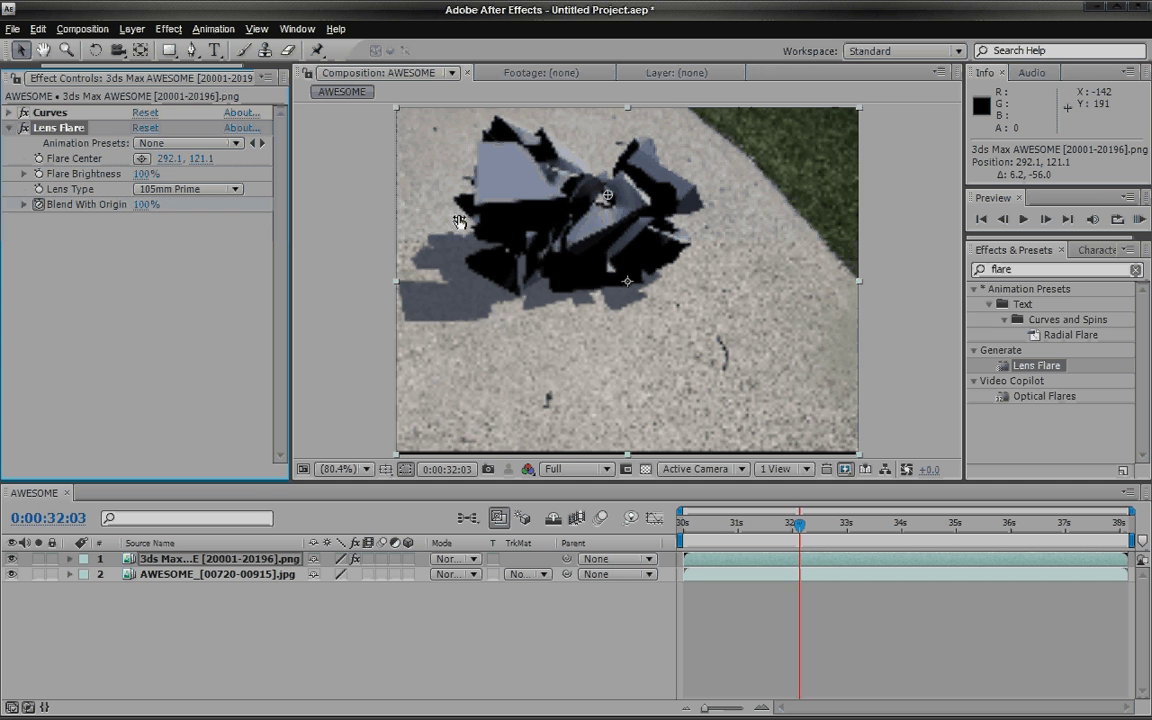
{"action": "key", "text": "Page_Down"}
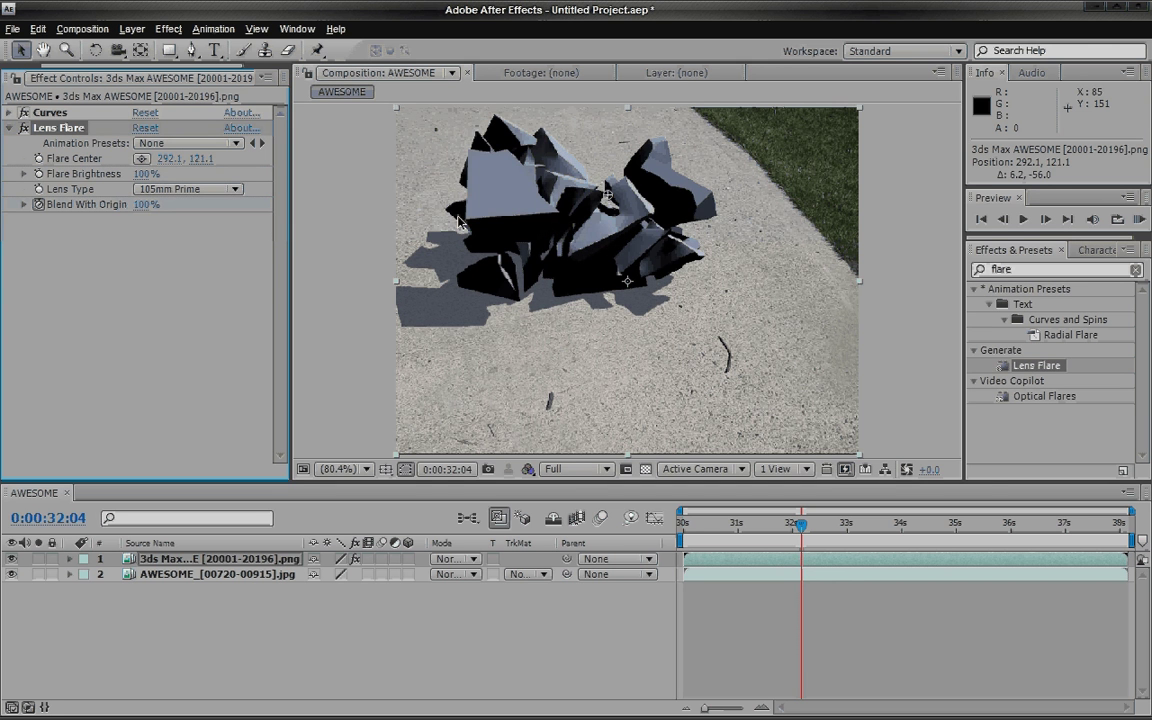
Step: Reveal the box layer's keyframes in the timeline and delete all Blend With Original keyframes of the Lens Flare
{"action": "left_click", "coordinate": [236, 566]}
{"action": "key", "text": "u"}
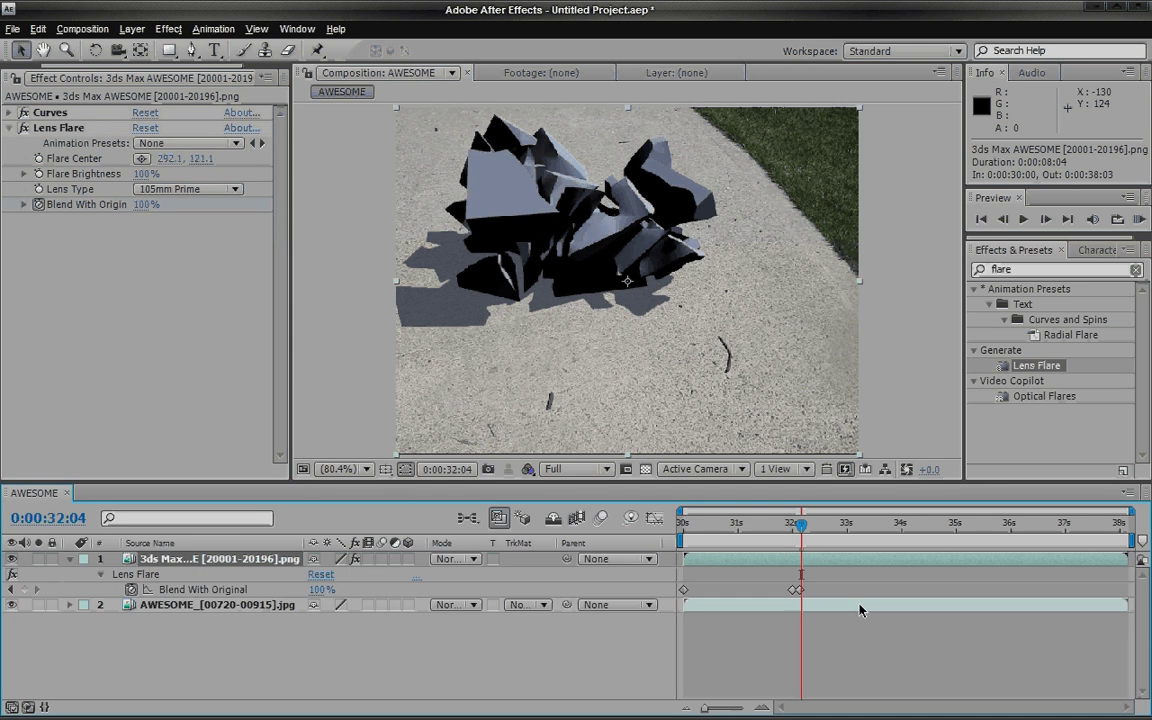
{"action": "left_click", "coordinate": [798, 526]}
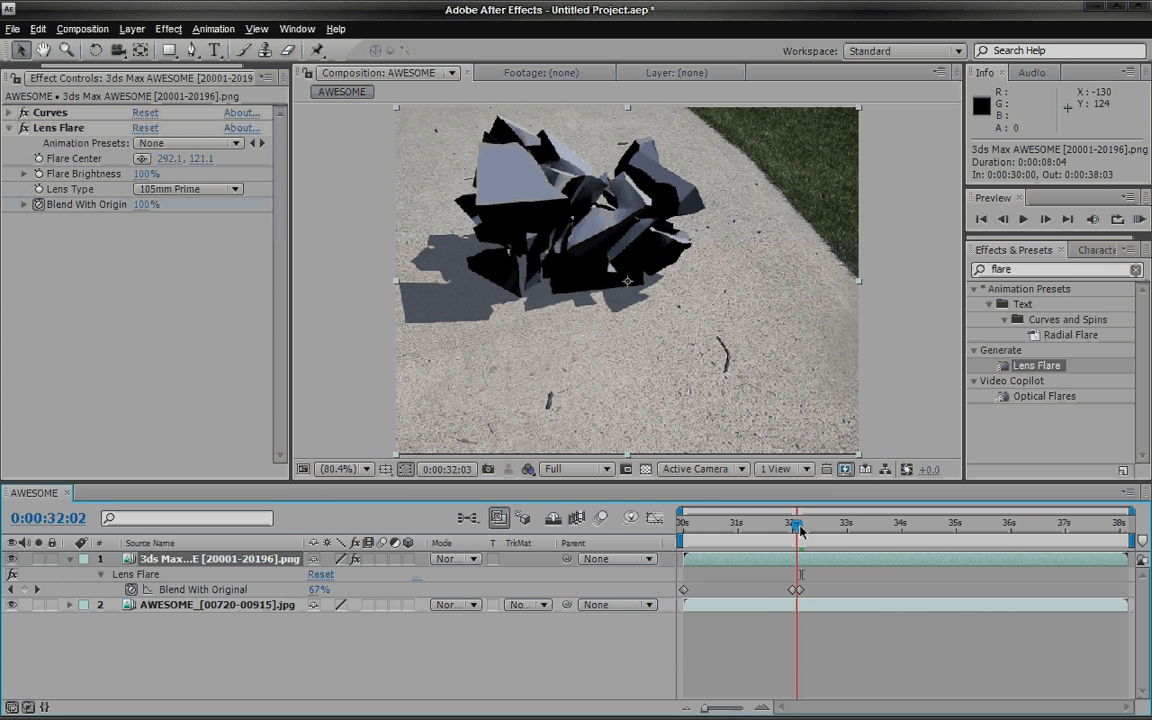
{"action": "left_click_drag", "start_coordinate": [800, 530], "coordinate": [774, 535]}
{"action": "left_click", "coordinate": [684, 590]}
{"action": "key", "text": "Delete"}
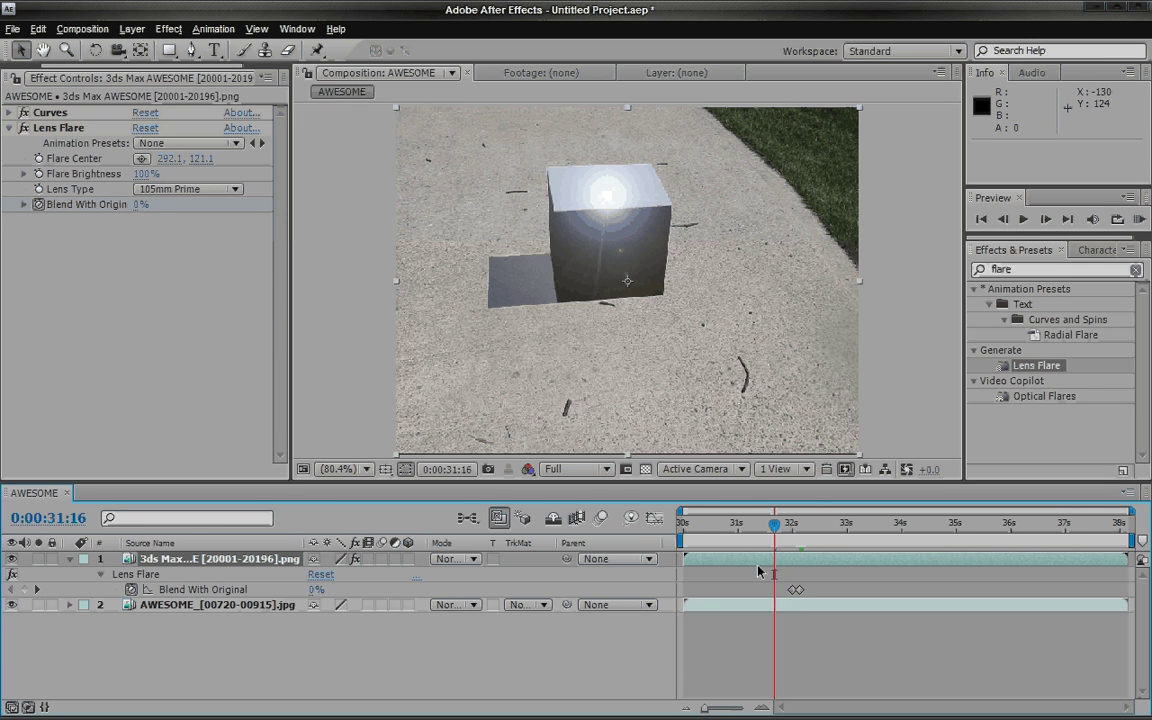
{"action": "left_click_drag", "start_coordinate": [774, 528], "coordinate": [789, 531]}
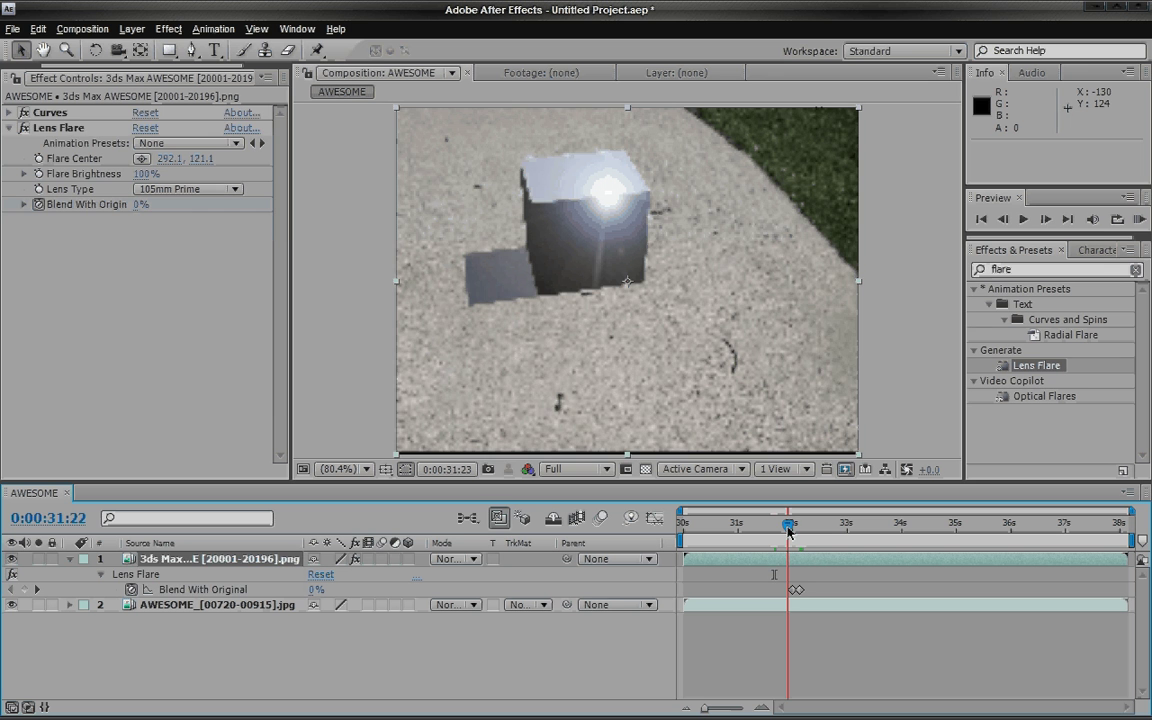
{"action": "left_click_drag", "start_coordinate": [808, 582], "coordinate": [776, 600]}
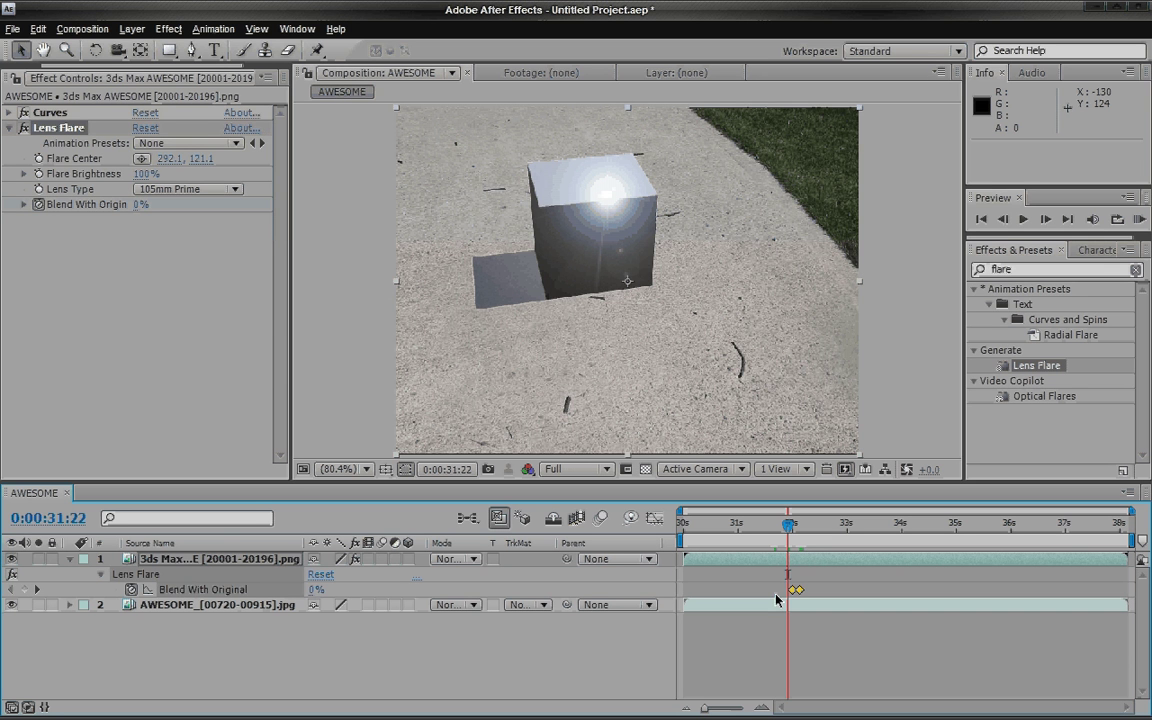
{"action": "key", "text": "Delete"}
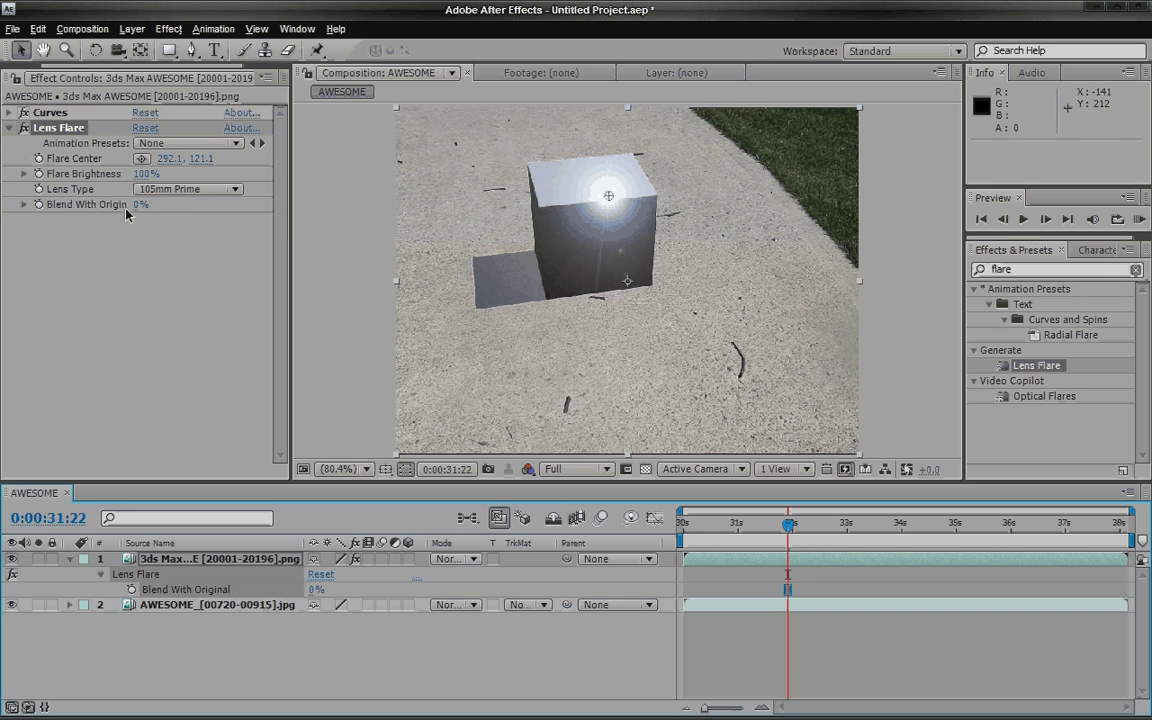
Step: Keyframe the Lens Flare's Blend With Original at 100% at 0:00:31:22 and at 0% at 0:00:32:00
{"action": "left_click", "coordinate": [150, 219]}
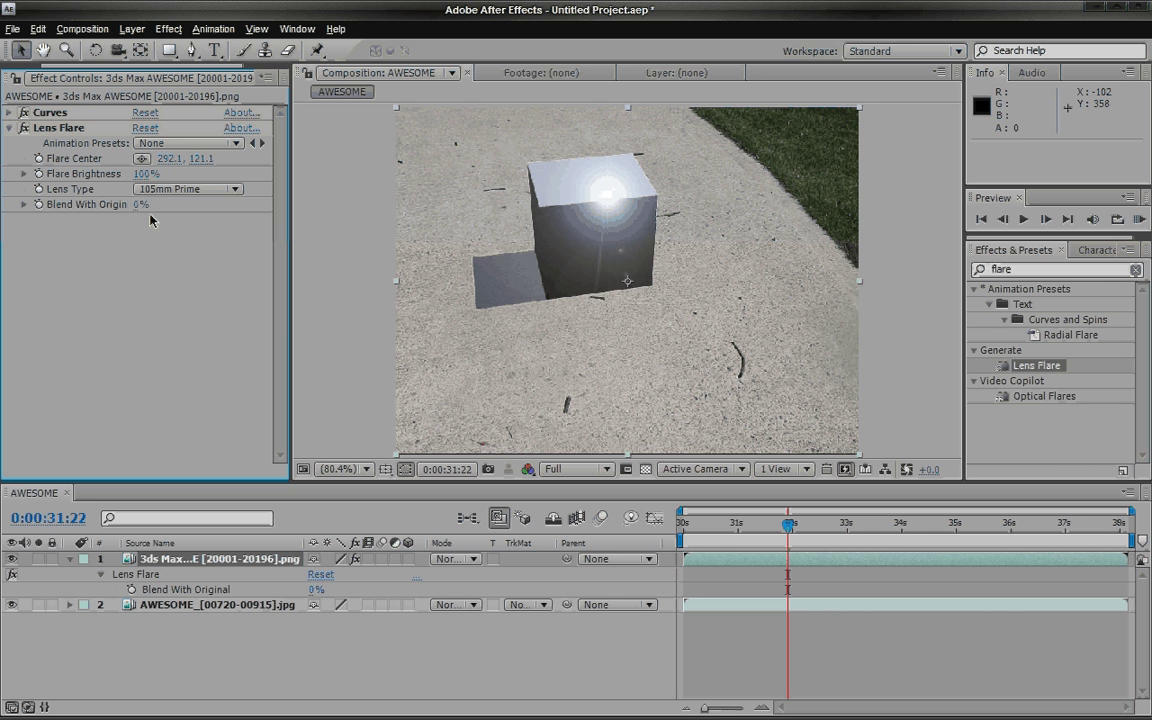
{"action": "left_click_drag", "start_coordinate": [141, 204], "coordinate": [408, 290]}
{"action": "left_click", "coordinate": [38, 204]}
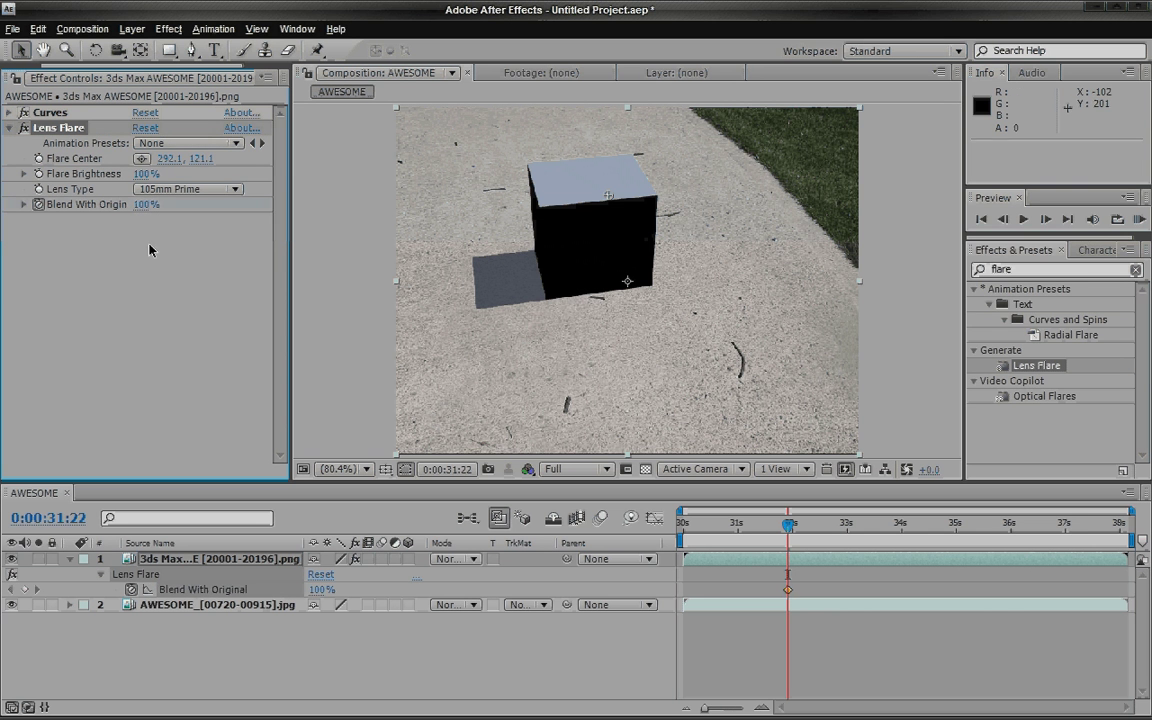
{"action": "key", "text": "Page_Down"}
{"action": "key", "text": "Page_Down"}
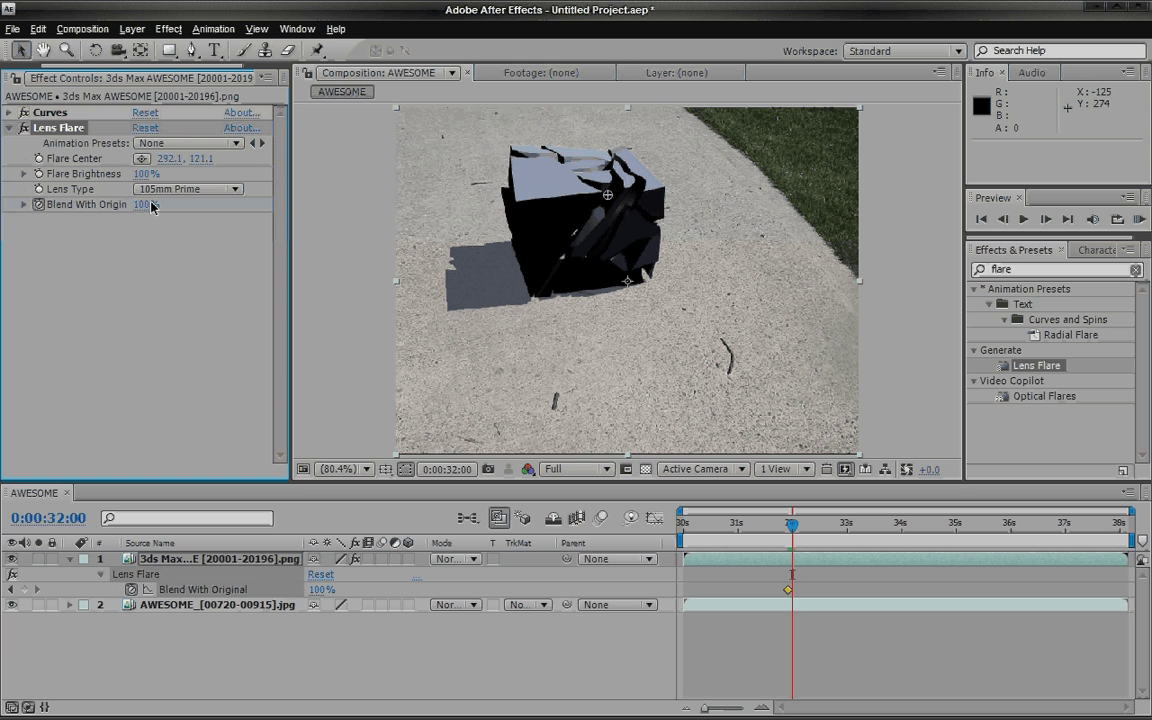
{"action": "left_click_drag", "start_coordinate": [151, 207], "coordinate": [40, 207]}
Step: Add a Blend With Original keyframe of 100% at 0:00:32:03 to hide the flare again
{"action": "key", "text": "Page_Down"}
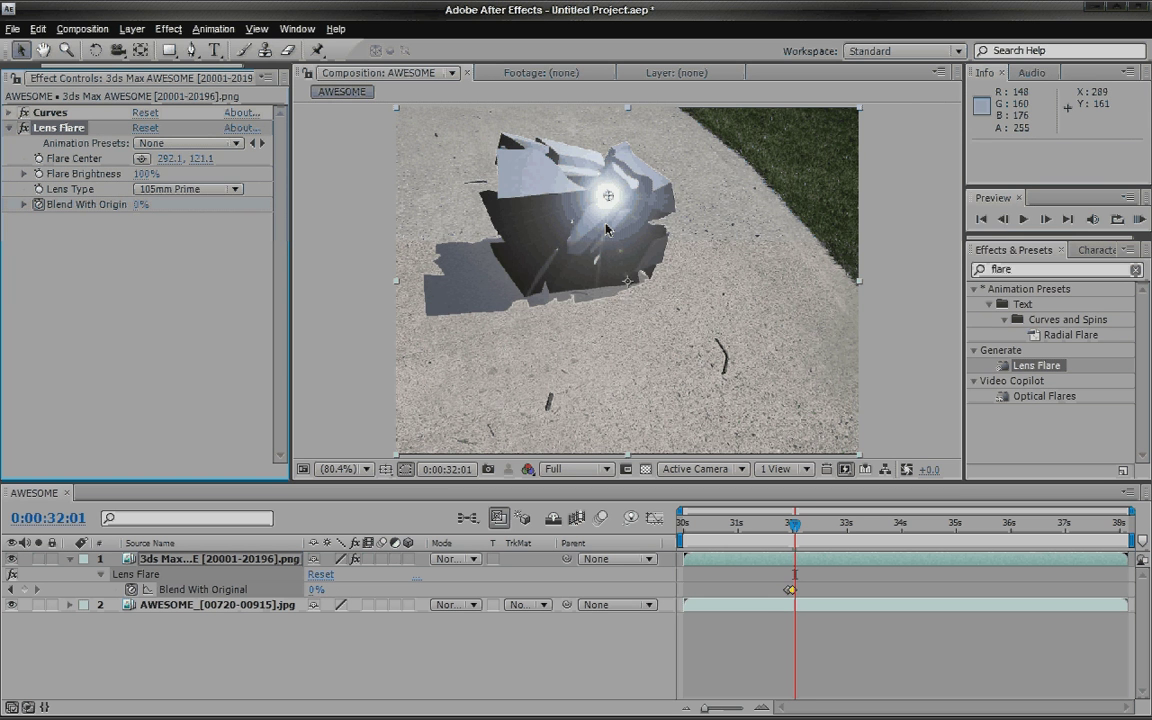
{"action": "key", "text": "Page_Down"}
{"action": "key", "text": "Page_Down"}
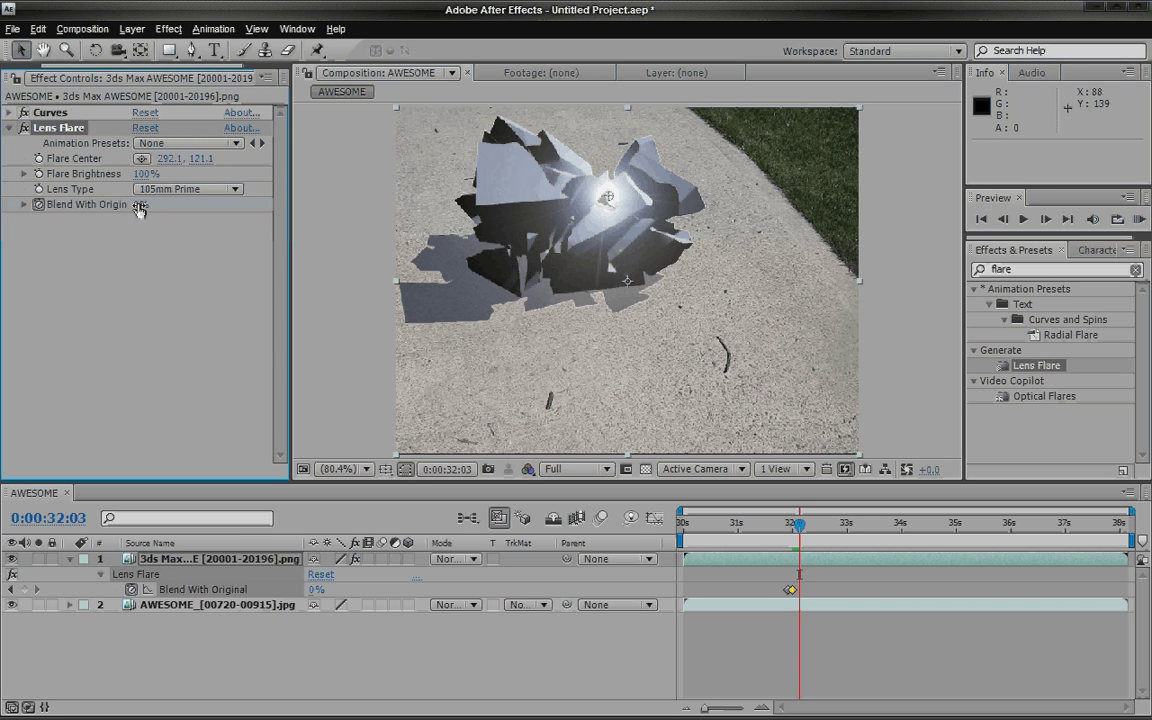
{"action": "left_click_drag", "start_coordinate": [140, 207], "coordinate": [460, 278]}
Step: Step frame by frame back through the flare keyframes to check how the flash fades in and out
{"action": "key", "text": "Page_Up"}
{"action": "key", "text": "Page_Up"}
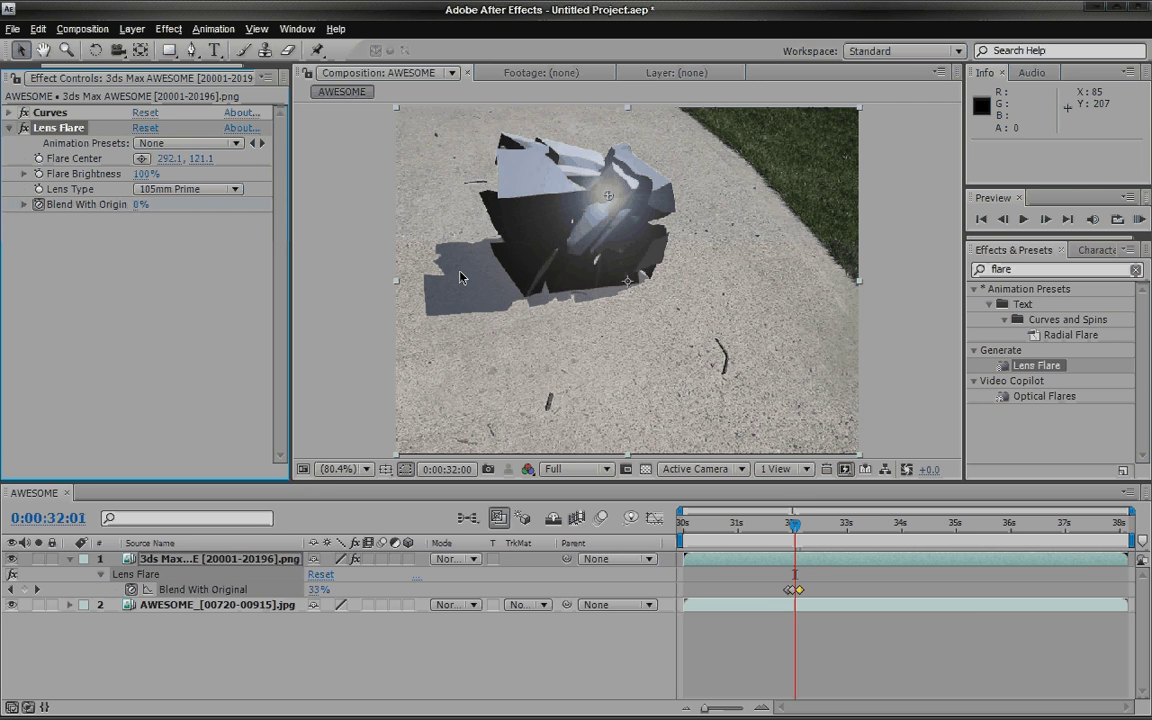
{"action": "key", "text": "Page_Up"}
{"action": "key", "text": "Page_Up"}
{"action": "key", "text": "Page_Up"}
{"action": "key", "text": "Page_Up"}
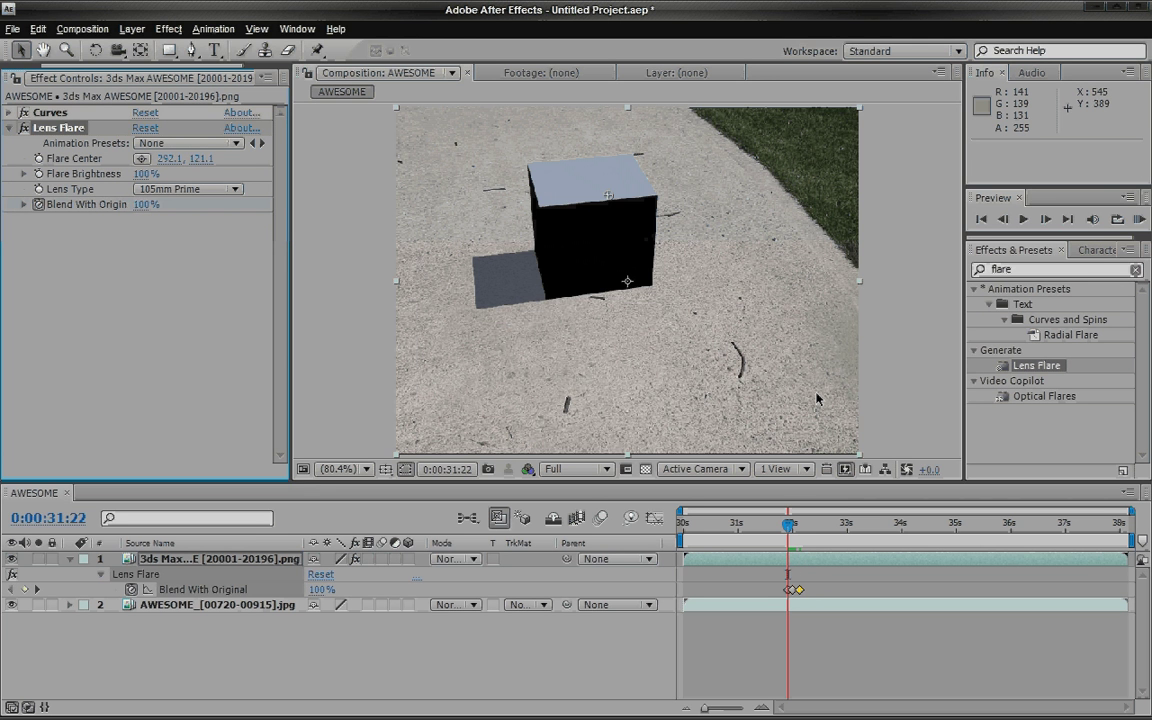
{"action": "key", "text": "Page_Down"}
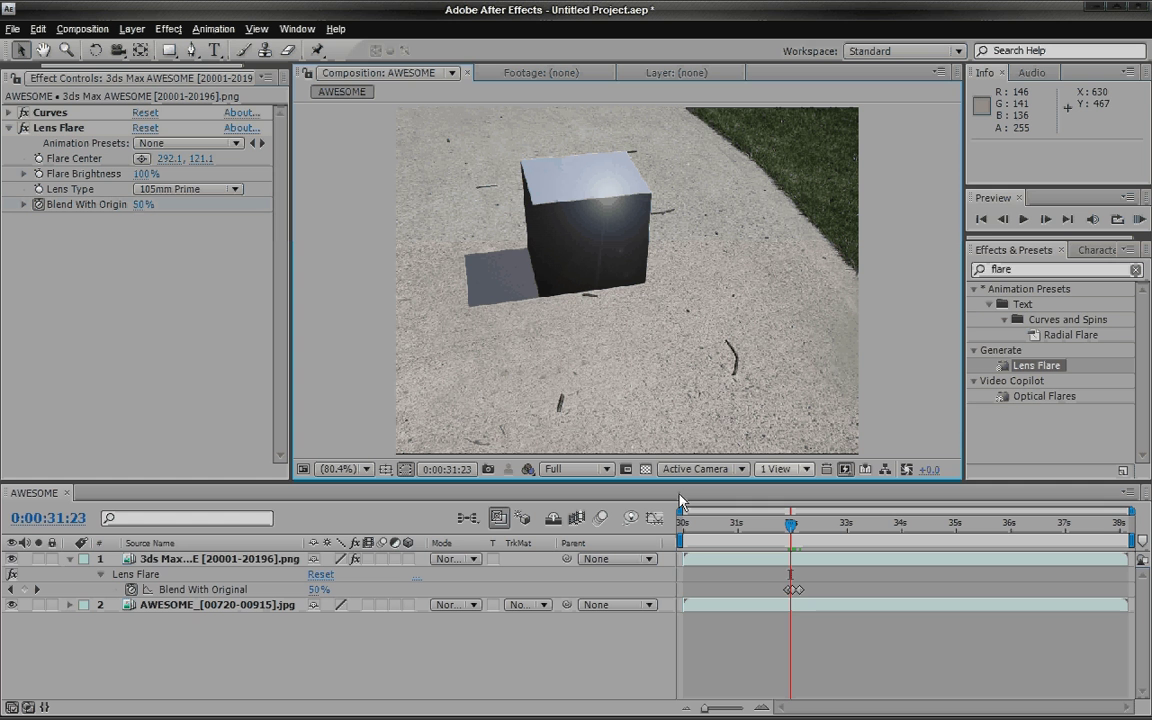
Step: Try copying and pasting the 3ds Max box layer, and delete the duplicate layer
{"action": "left_click", "coordinate": [240, 563]}
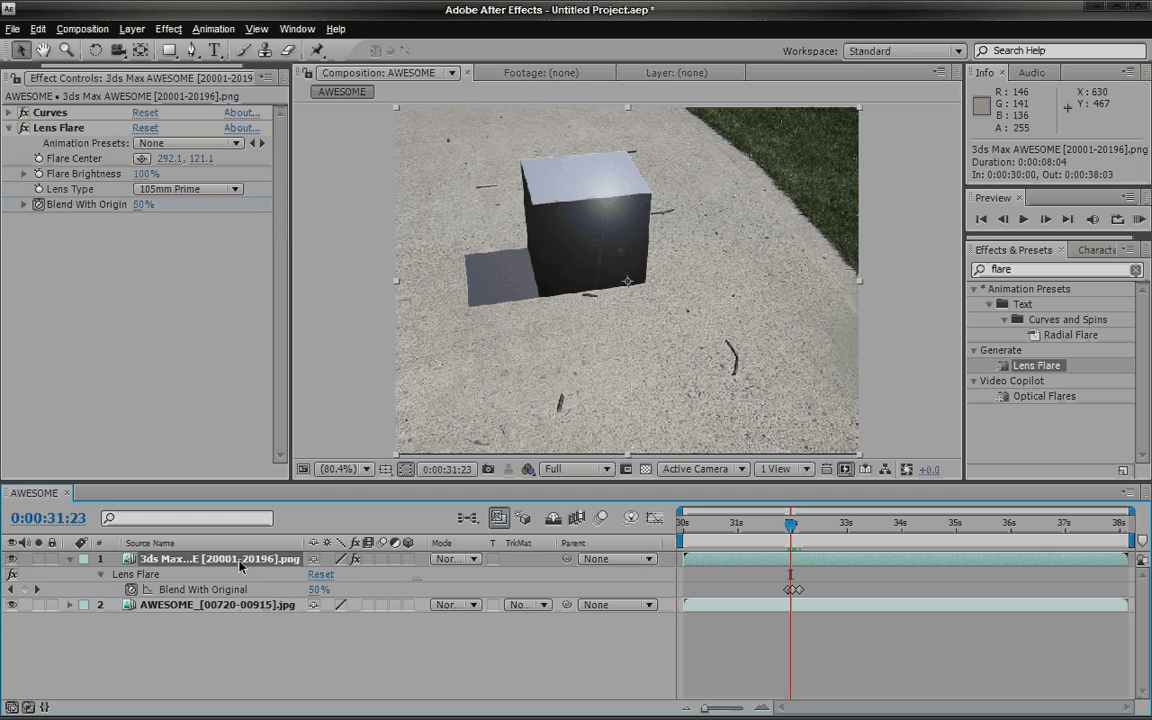
{"action": "key", "text": "ctrl+c"}
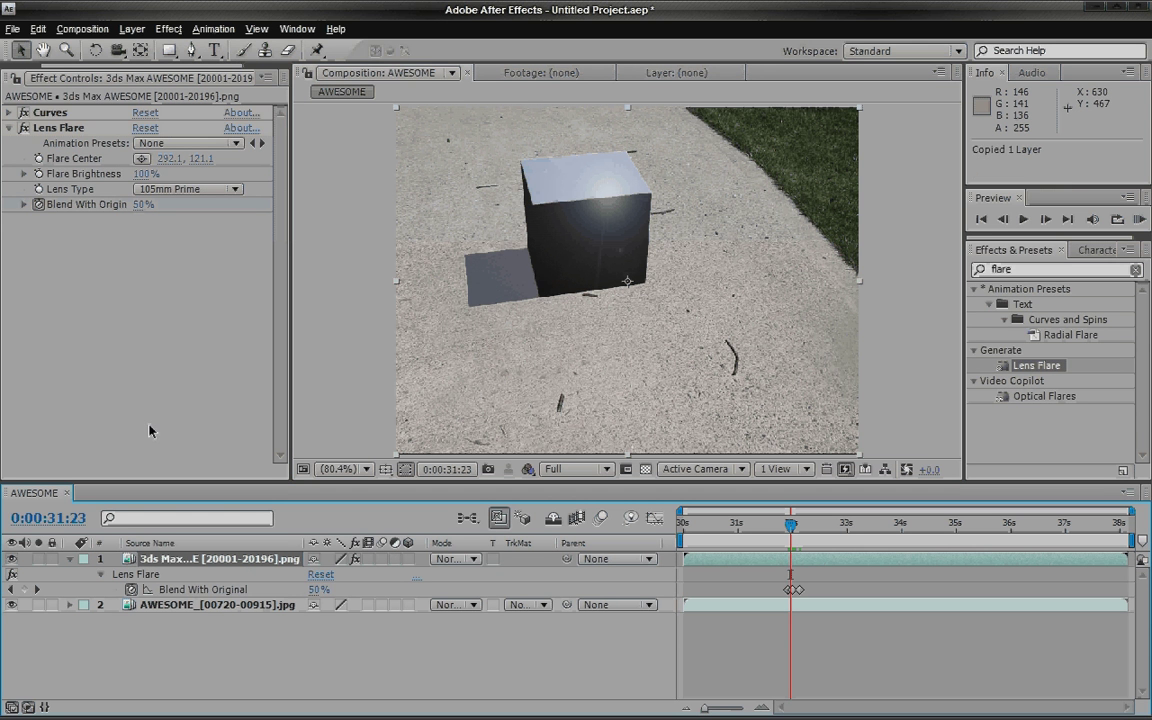
{"action": "key", "text": "ctrl+v"}
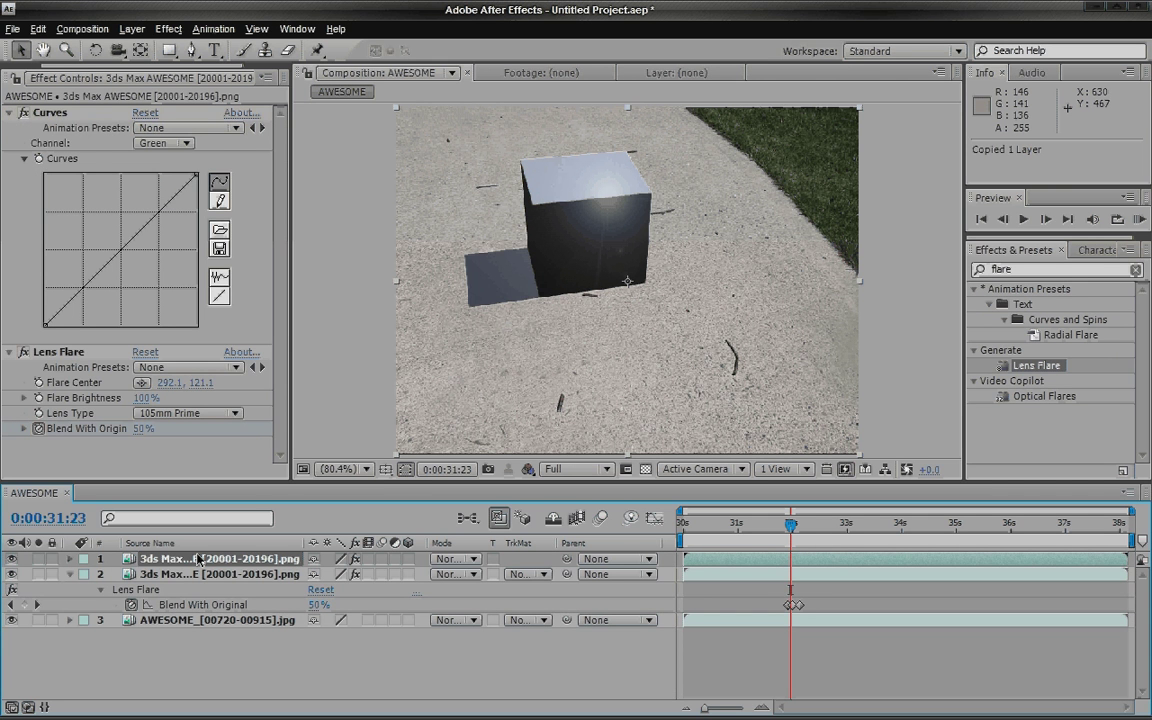
{"action": "key", "text": "Delete"}
Step: Duplicate the Lens Flare effect on the box layer and reveal the keyframes of both flares in the timeline
{"action": "left_click", "coordinate": [71, 142]}
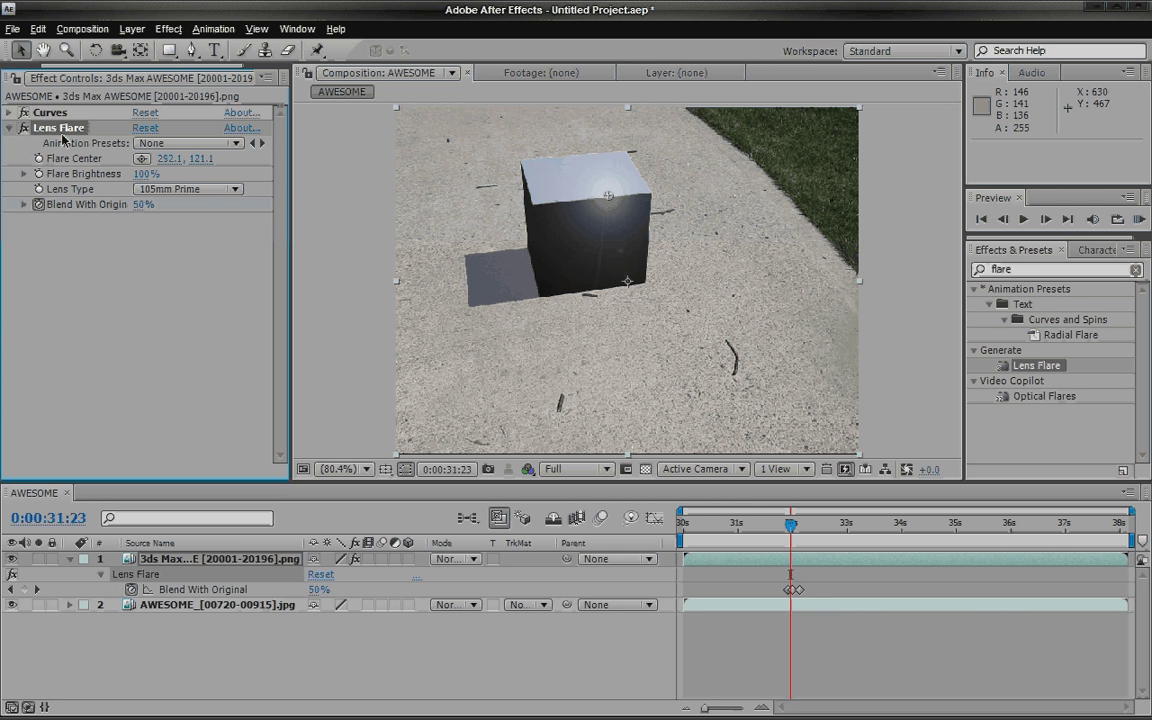
{"action": "key", "text": "ctrl+d"}
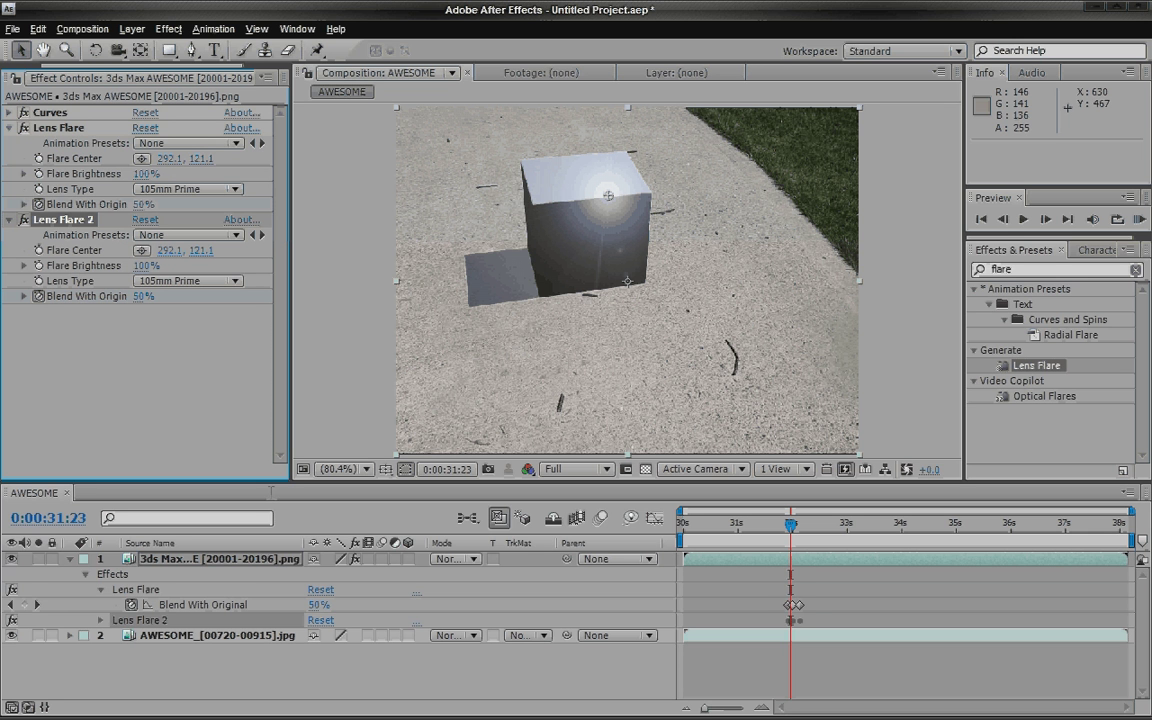
{"action": "key", "text": "u"}
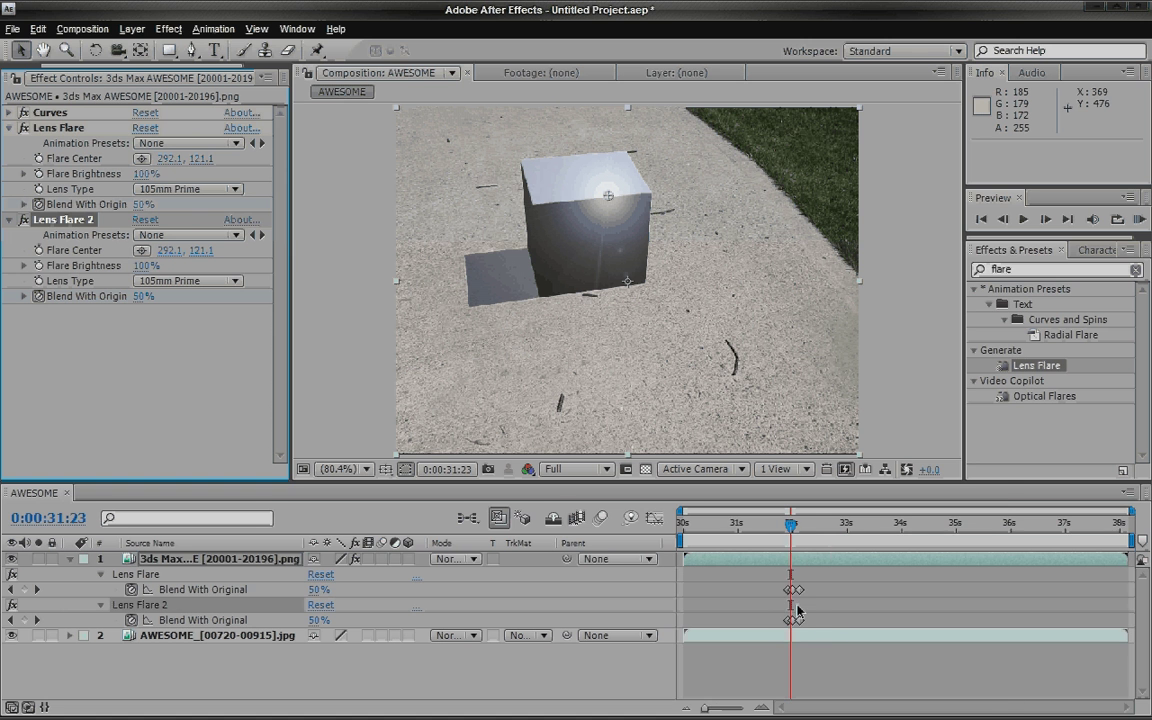
Step: Shift the first Lens Flare's Blend With Original keyframes so the middle one sits at 0:00:32:05, and move its Flare Center to about 193.8, 91.3
{"action": "left_click_drag", "start_coordinate": [705, 708], "coordinate": [725, 709]}
{"action": "mouse_move", "coordinate": [908, 582]}
{"action": "left_mouse_down"}
{"action": "mouse_move", "coordinate": [876, 596]}
{"action": "mouse_move", "coordinate": [914, 596]}
{"action": "left_mouse_up"}
{"action": "left_click", "coordinate": [895, 529]}
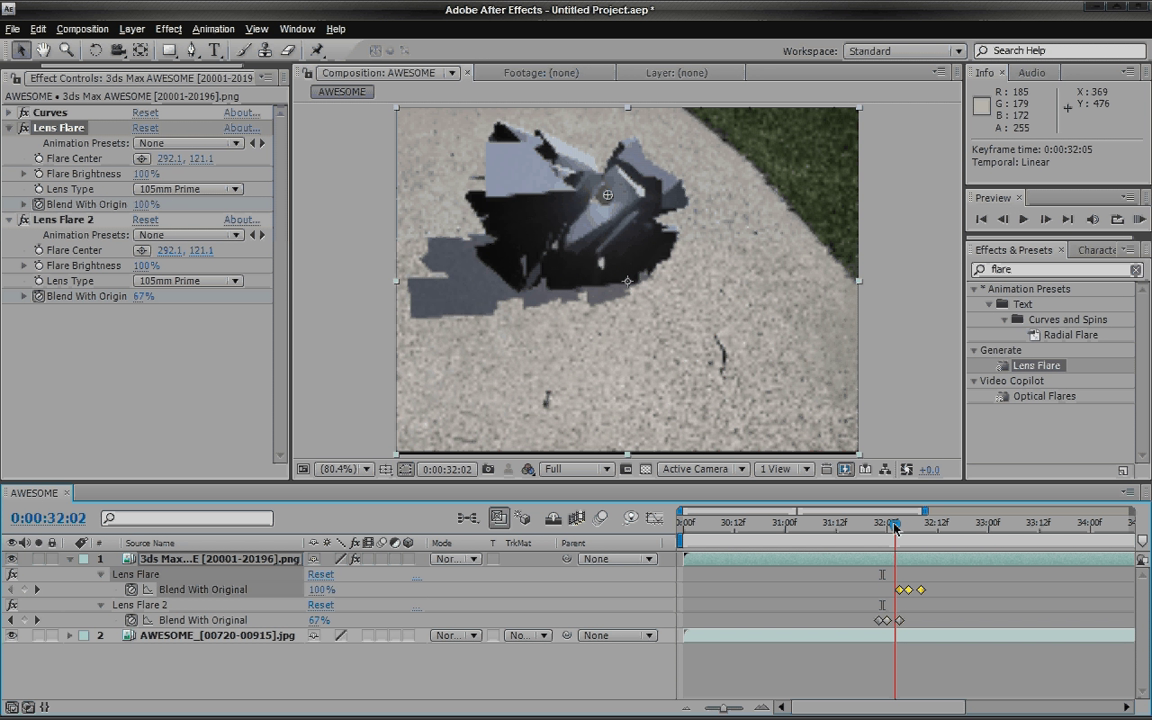
{"action": "left_click_drag", "start_coordinate": [895, 529], "coordinate": [904, 529]}
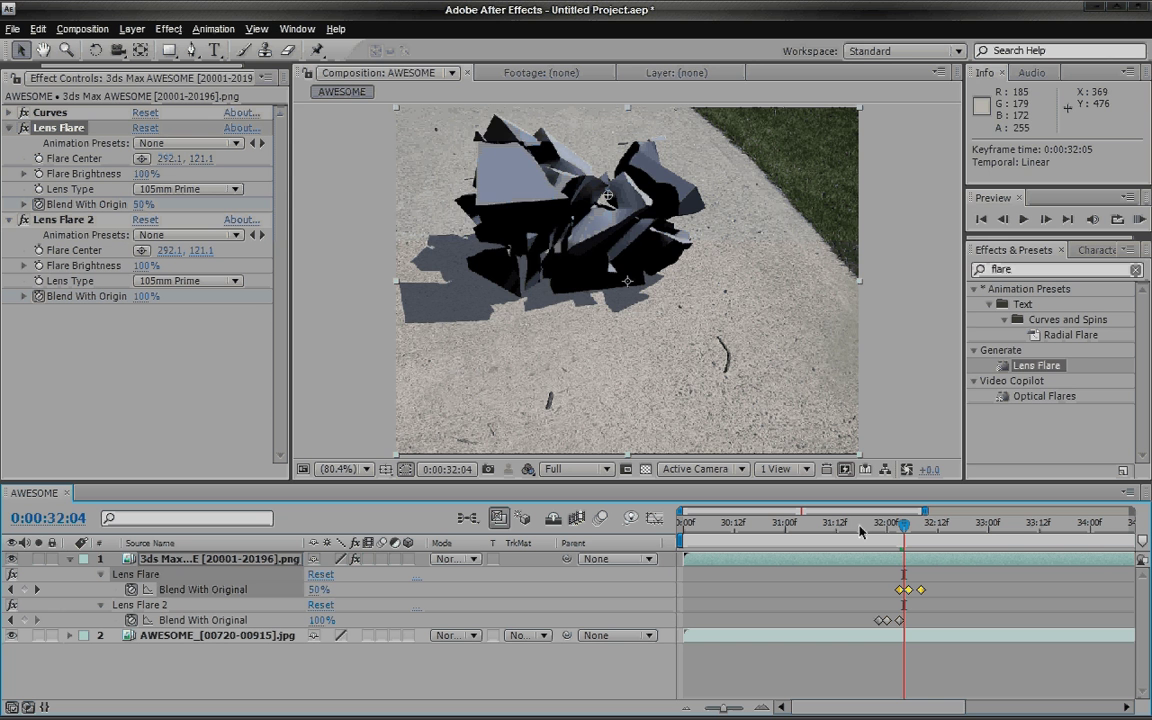
{"action": "left_click_drag", "start_coordinate": [607, 196], "coordinate": [519, 253]}
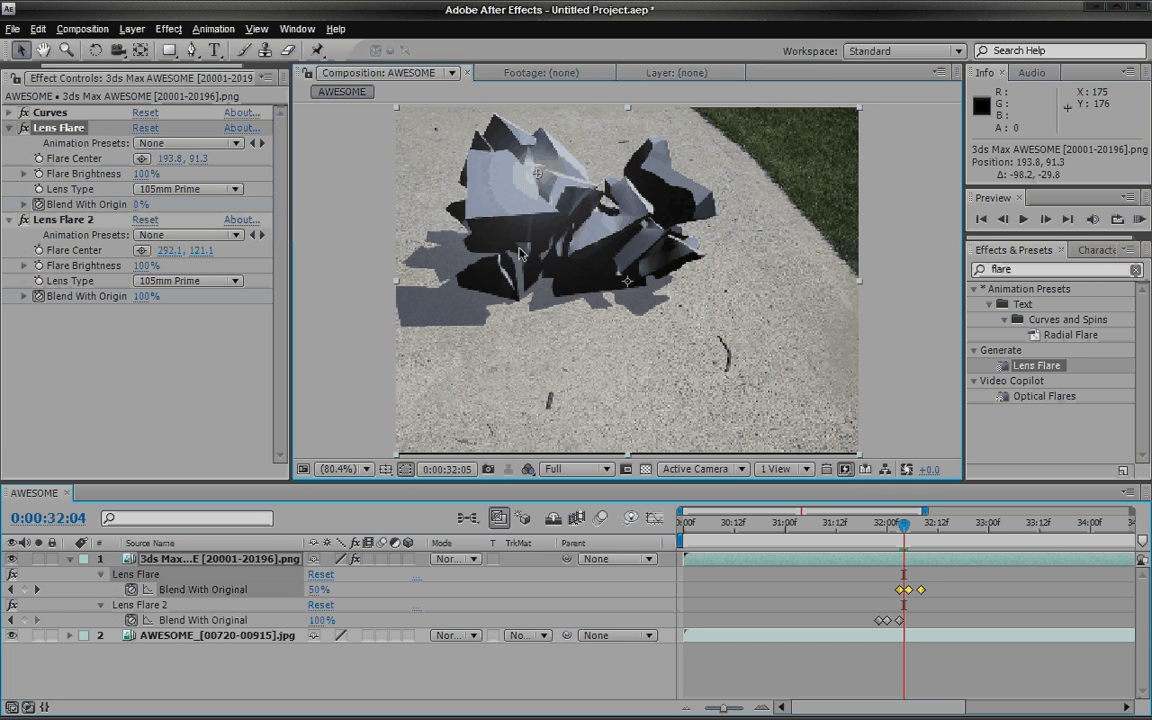
{"action": "key", "text": "Page_Down"}
{"action": "key", "text": "Page_Down"}
{"action": "key", "text": "Page_Down"}
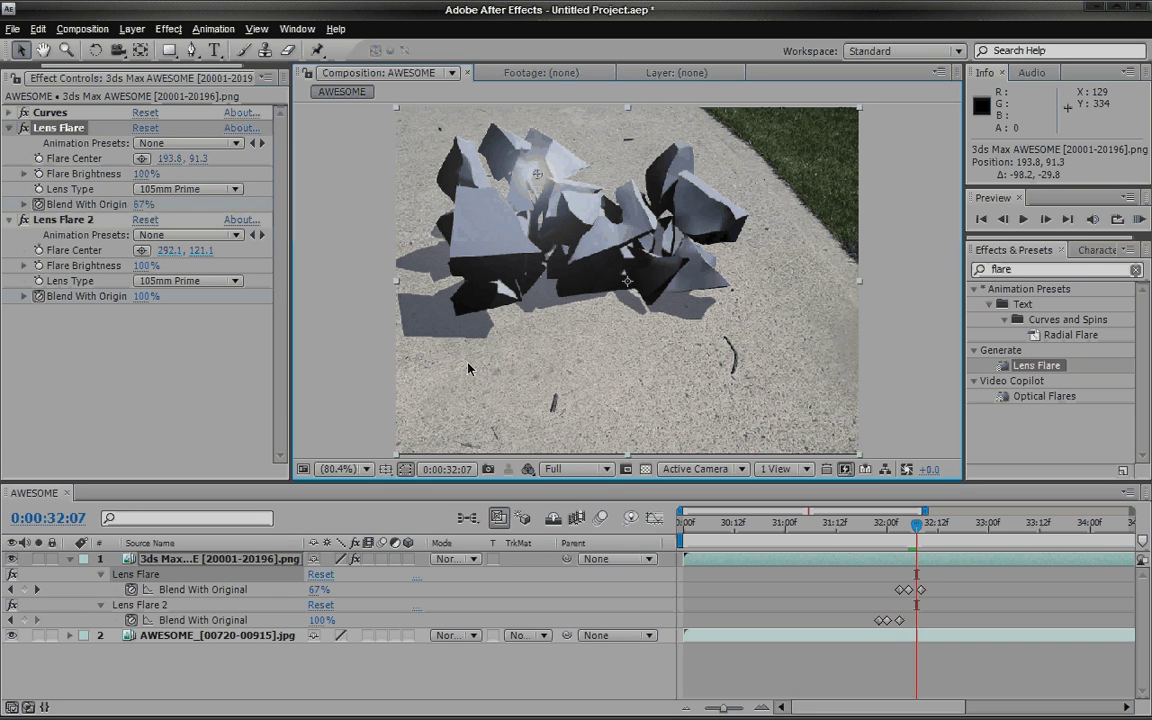
Step: Duplicate the repositioned Lens Flare effect and reveal the modified properties of all the flares in the timeline
{"action": "key", "text": "ctrl+d"}
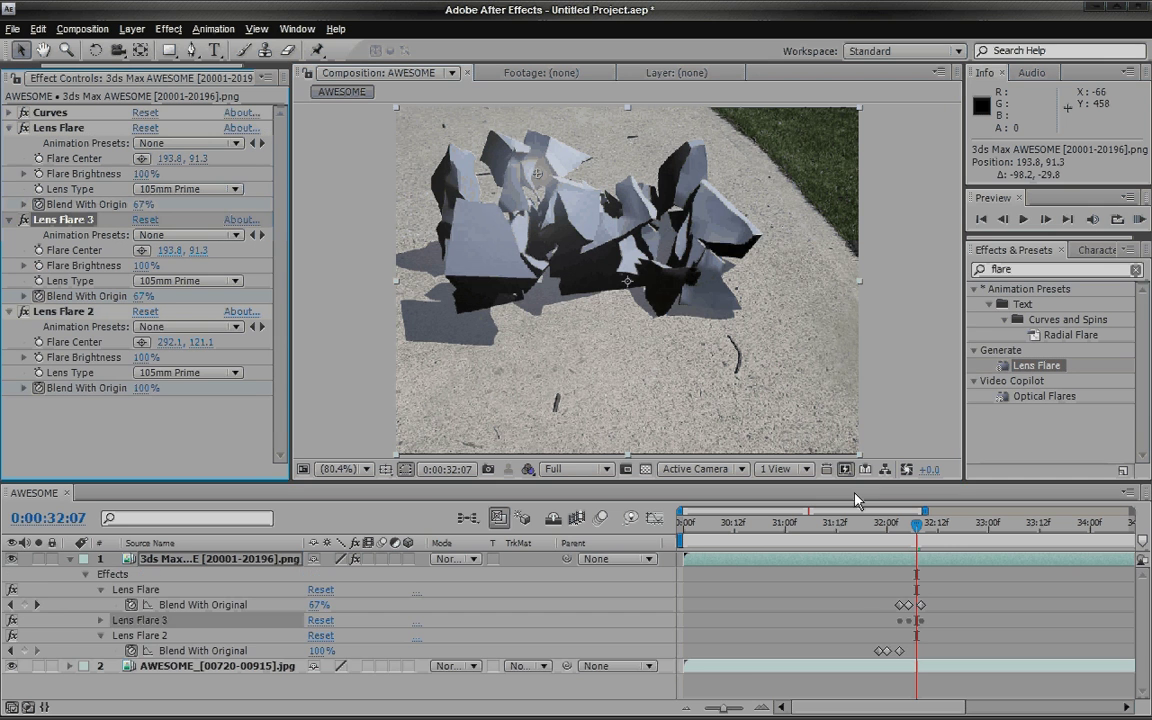
{"action": "key", "text": "u"}
{"action": "key", "text": "Home"}
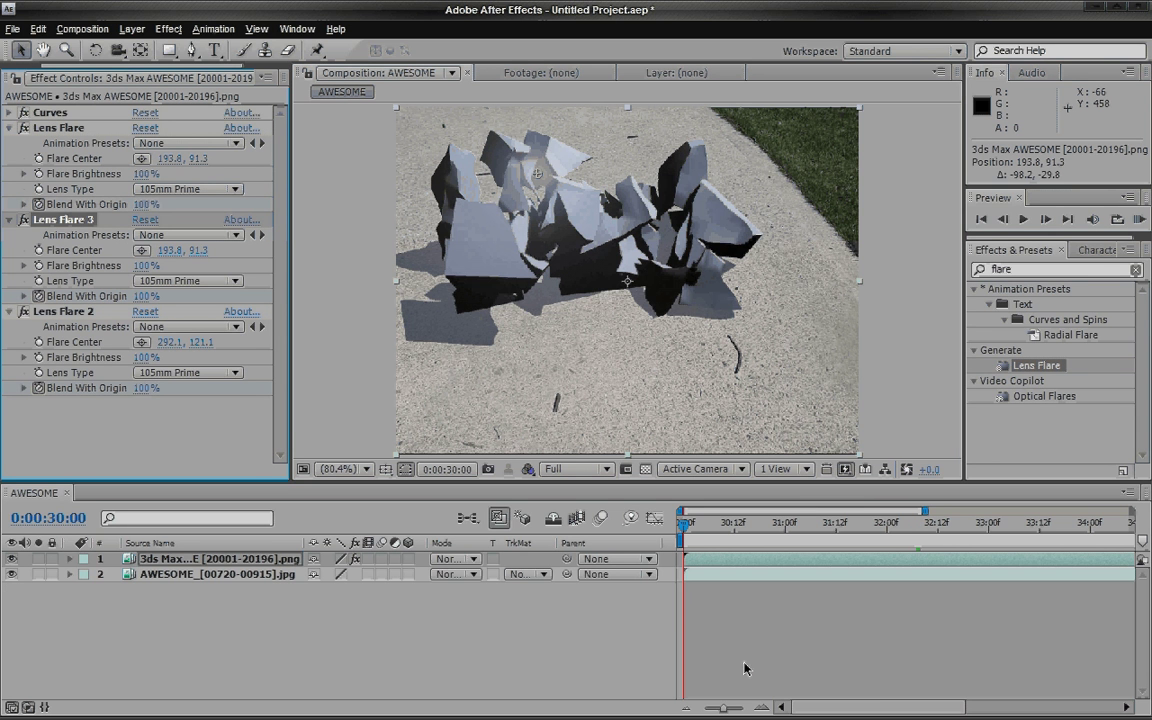
{"action": "key", "text": "u"}
Step: Shift the first Lens Flare's three Blend With Original keyframes so the middle one sits at 0:00:32:11
{"action": "left_click_drag", "start_coordinate": [932, 585], "coordinate": [890, 566]}
{"action": "left_click_drag", "start_coordinate": [911, 575], "coordinate": [938, 577]}
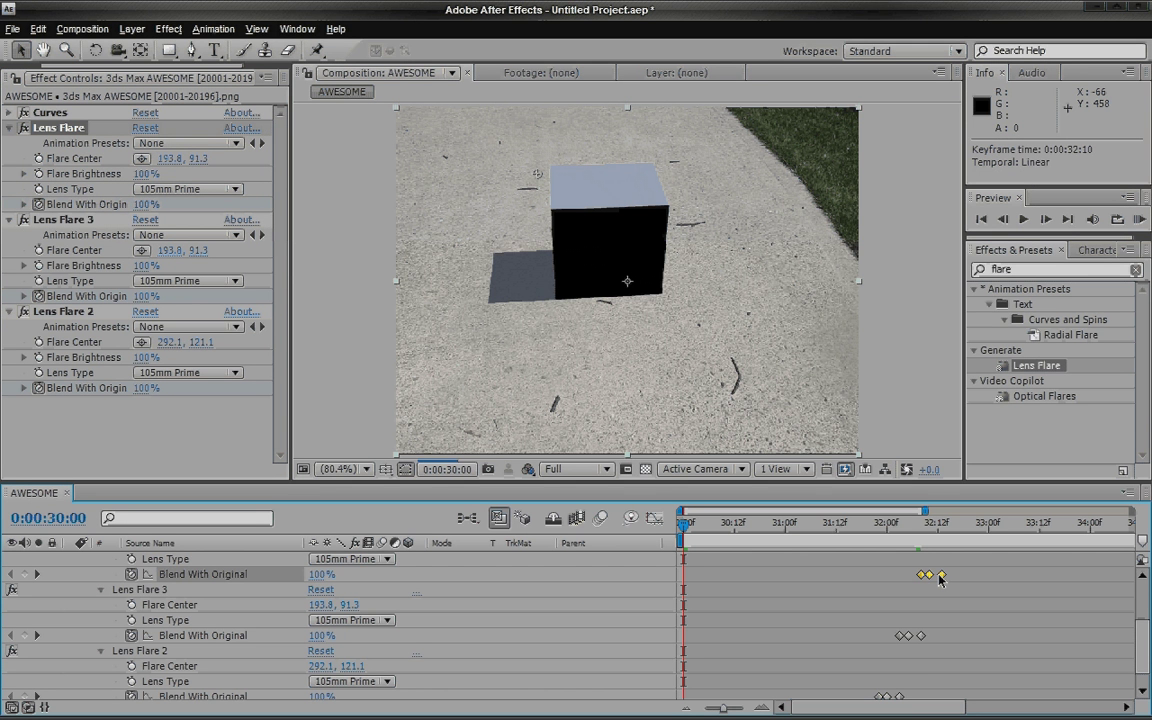
{"action": "left_click_drag", "start_coordinate": [939, 577], "coordinate": [943, 577]}
Step: Move the first Lens Flare's center onto the flying fragments at about 455.0, 152.2 while its flash is showing
{"action": "key", "text": "space"}
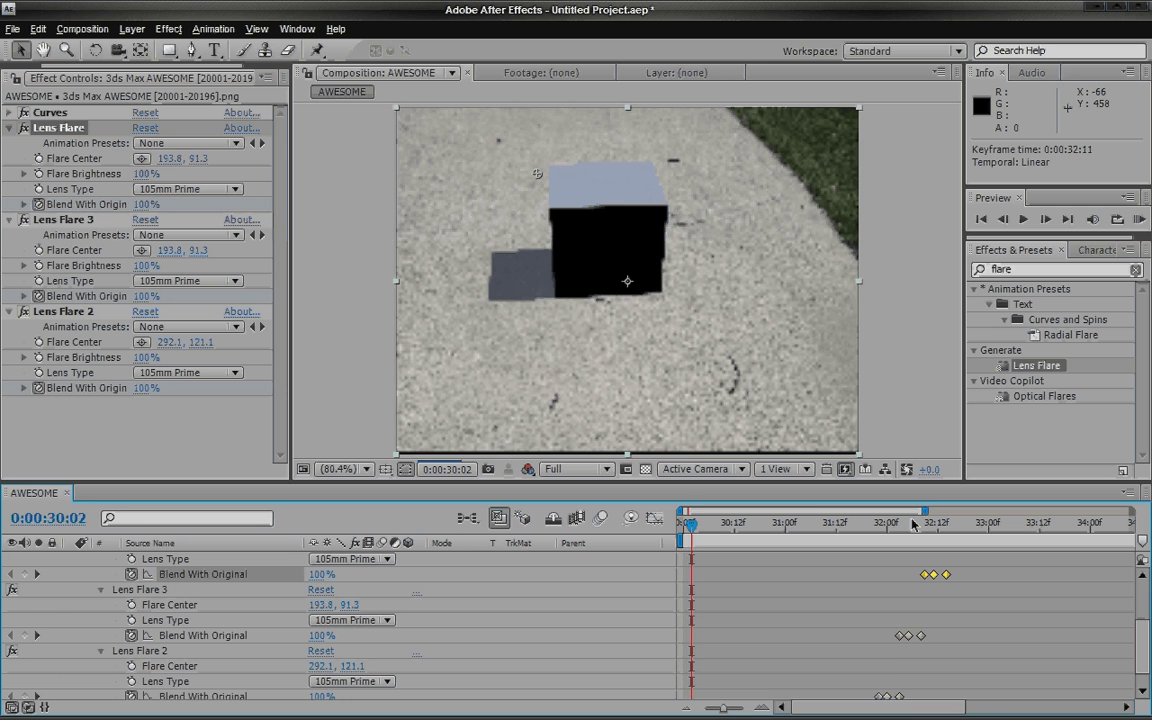
{"action": "left_click", "coordinate": [916, 524]}
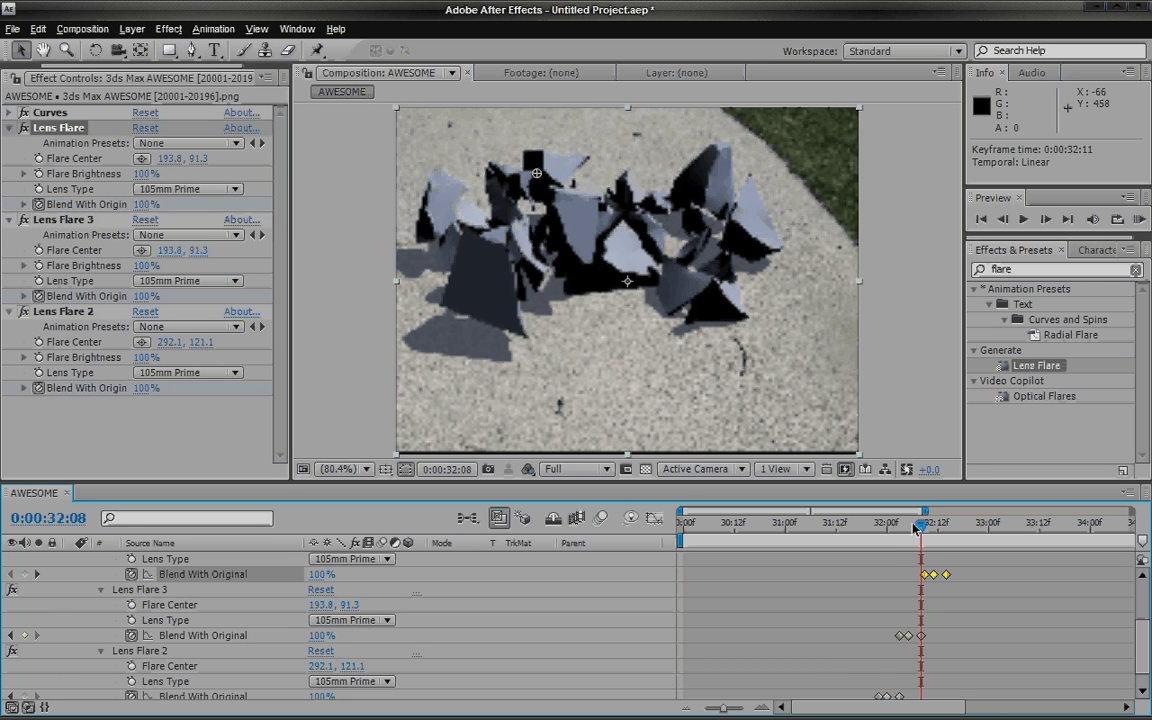
{"action": "left_click_drag", "start_coordinate": [916, 527], "coordinate": [929, 526]}
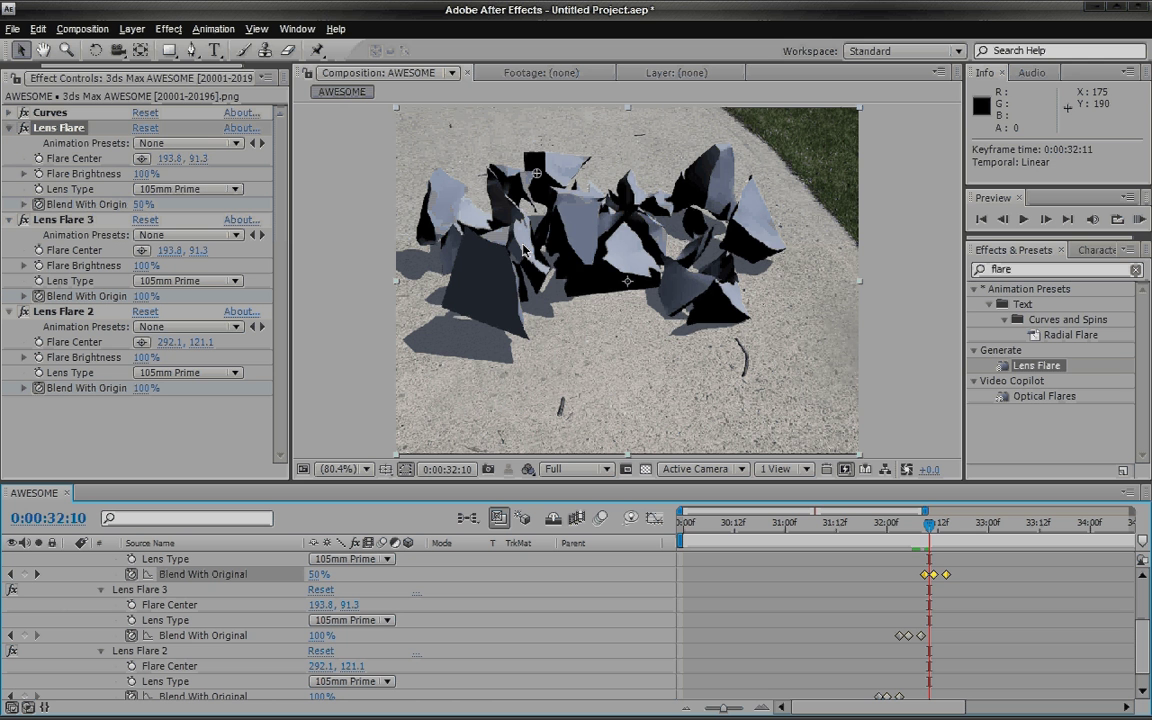
{"action": "key", "text": "Page_Down"}
{"action": "left_click_drag", "start_coordinate": [537, 173], "coordinate": [631, 226]}
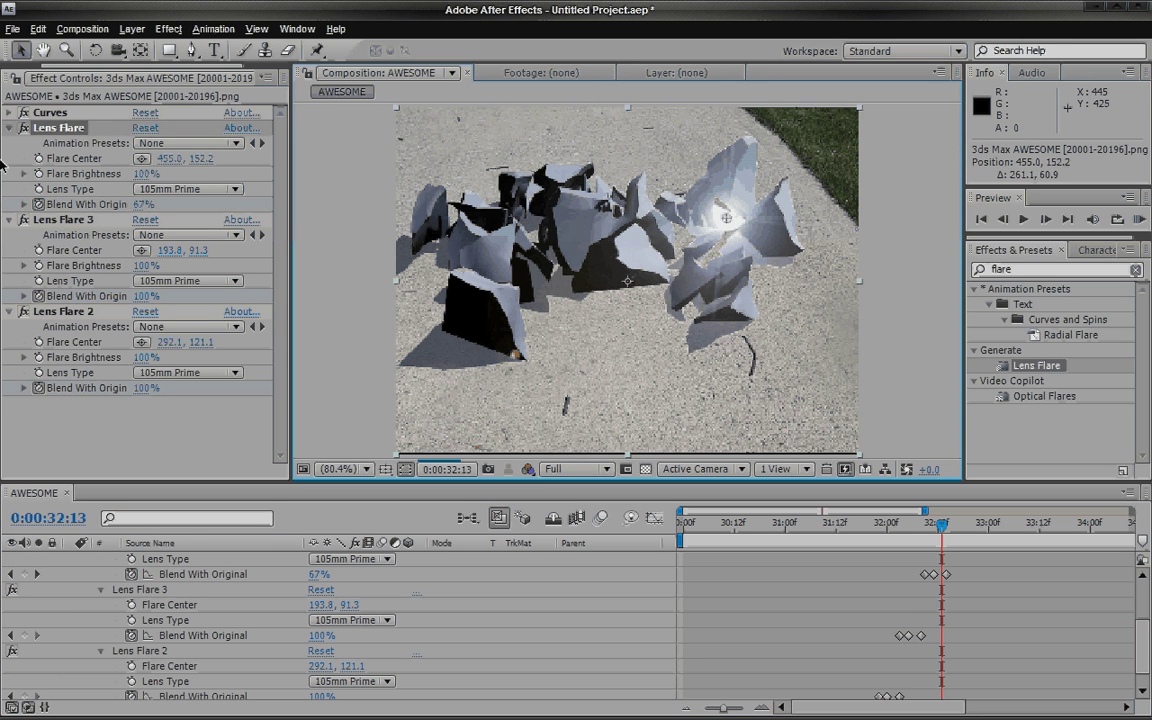
Step: Collapse the first Lens Flare and the box layer's timeline properties, and clear the effects search
{"action": "left_click", "coordinate": [8, 128]}
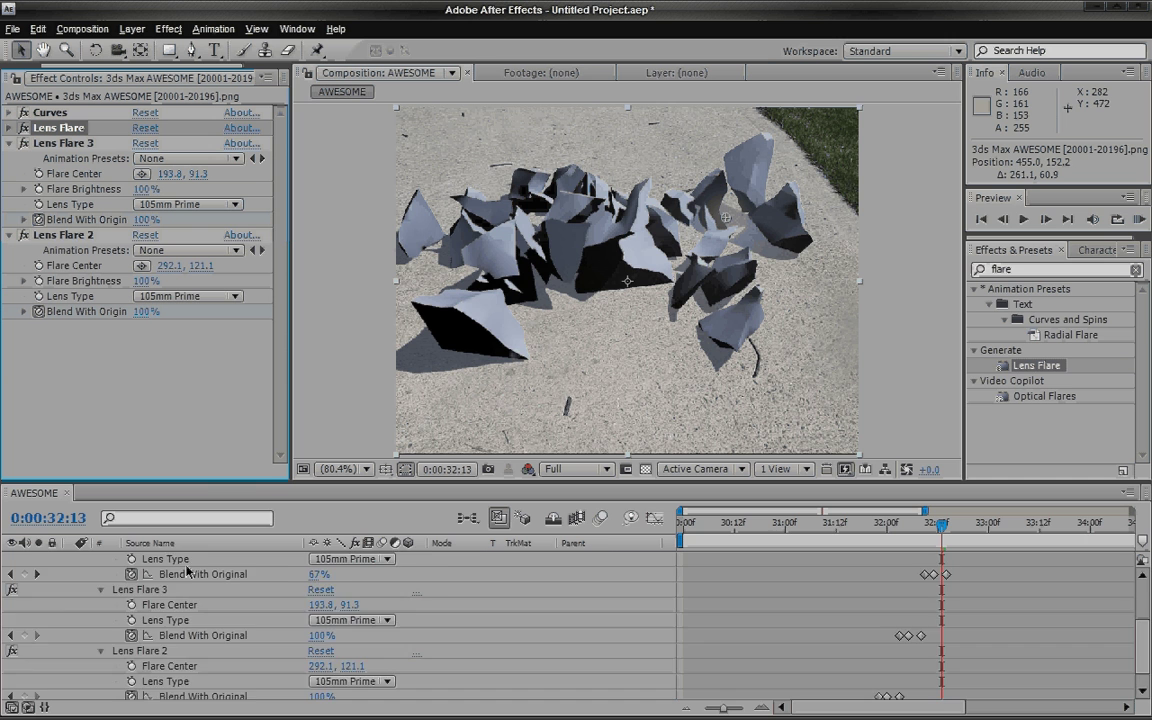
{"action": "key", "text": "u"}
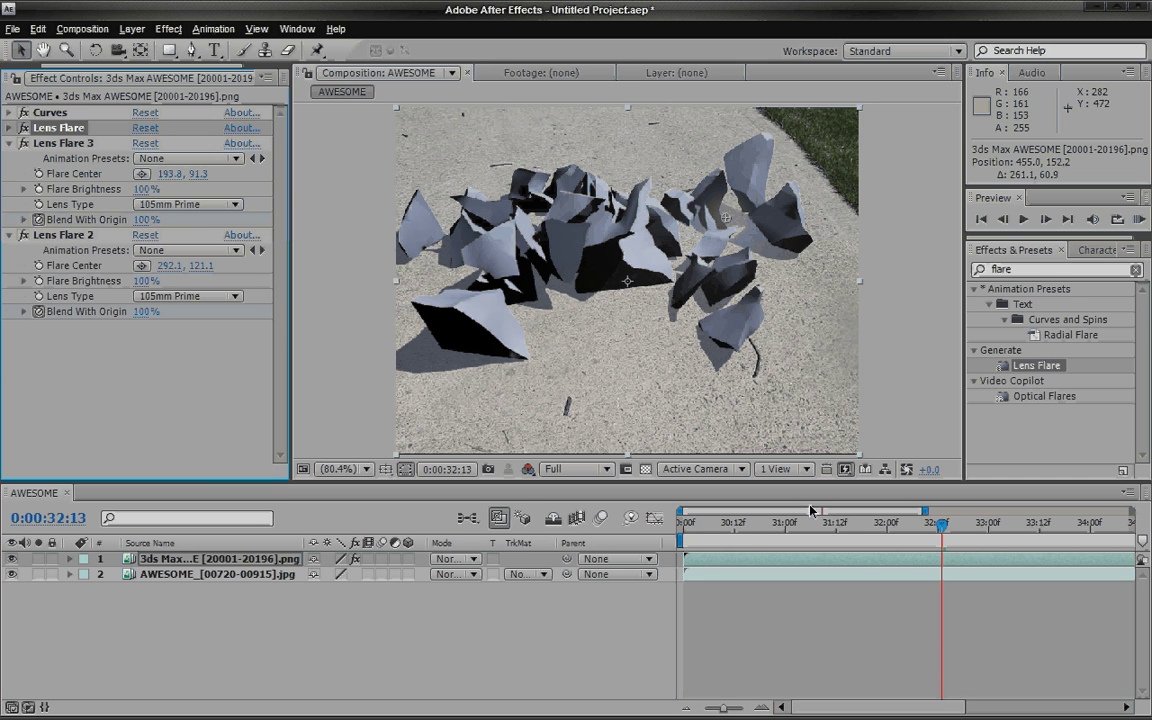
{"action": "left_click", "coordinate": [802, 524]}
{"action": "left_click_drag", "start_coordinate": [723, 707], "coordinate": [671, 713]}
{"action": "left_click", "coordinate": [943, 337]}
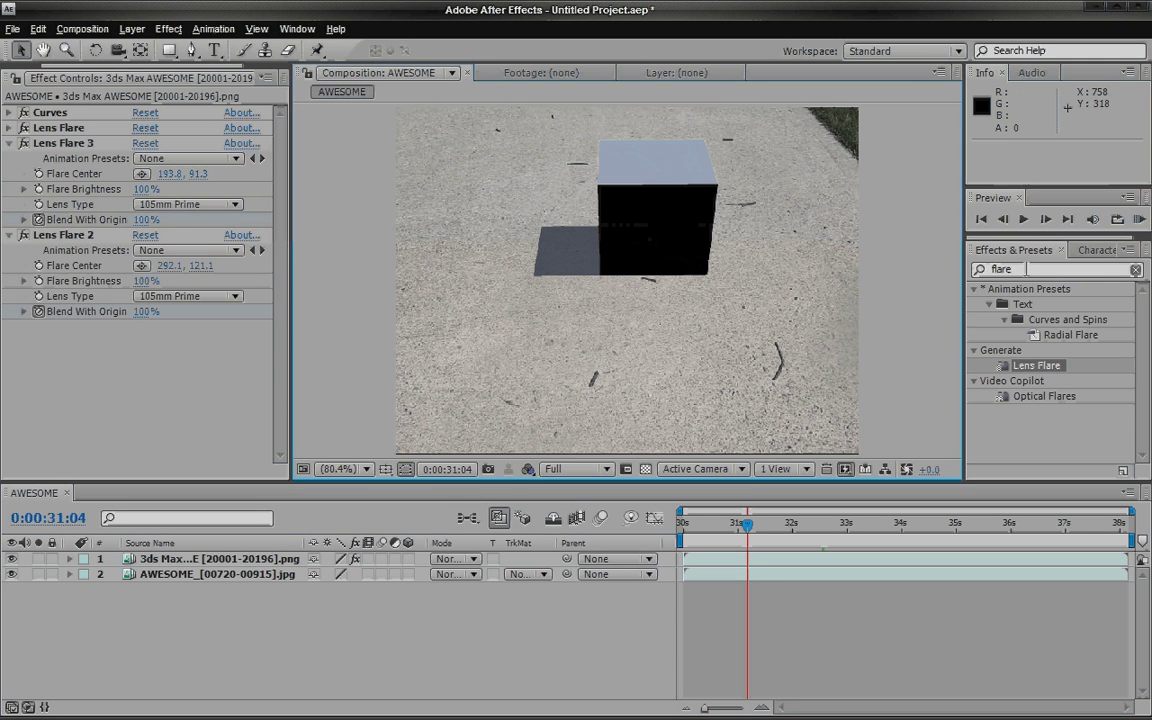
{"action": "left_click", "coordinate": [1134, 269]}
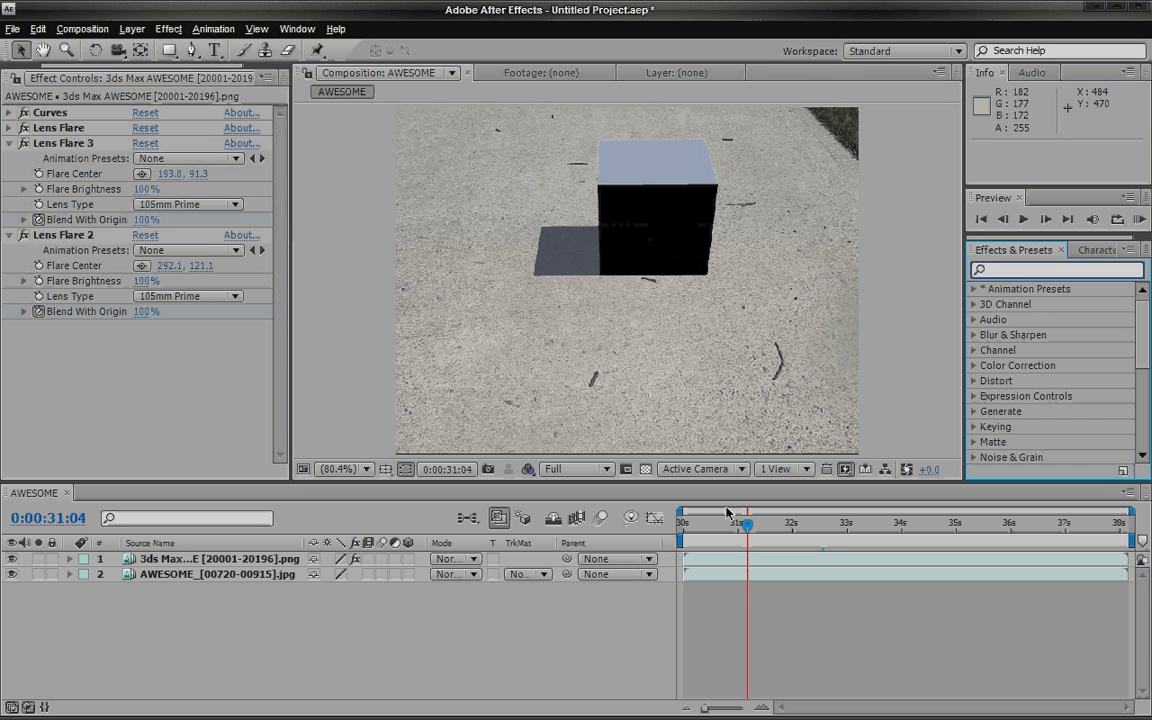
Step: Play back the box shattering from around 0:00:31:06 to check the timing of the flare flashes, and return to 0:00:30:00
{"action": "key", "text": "space"}
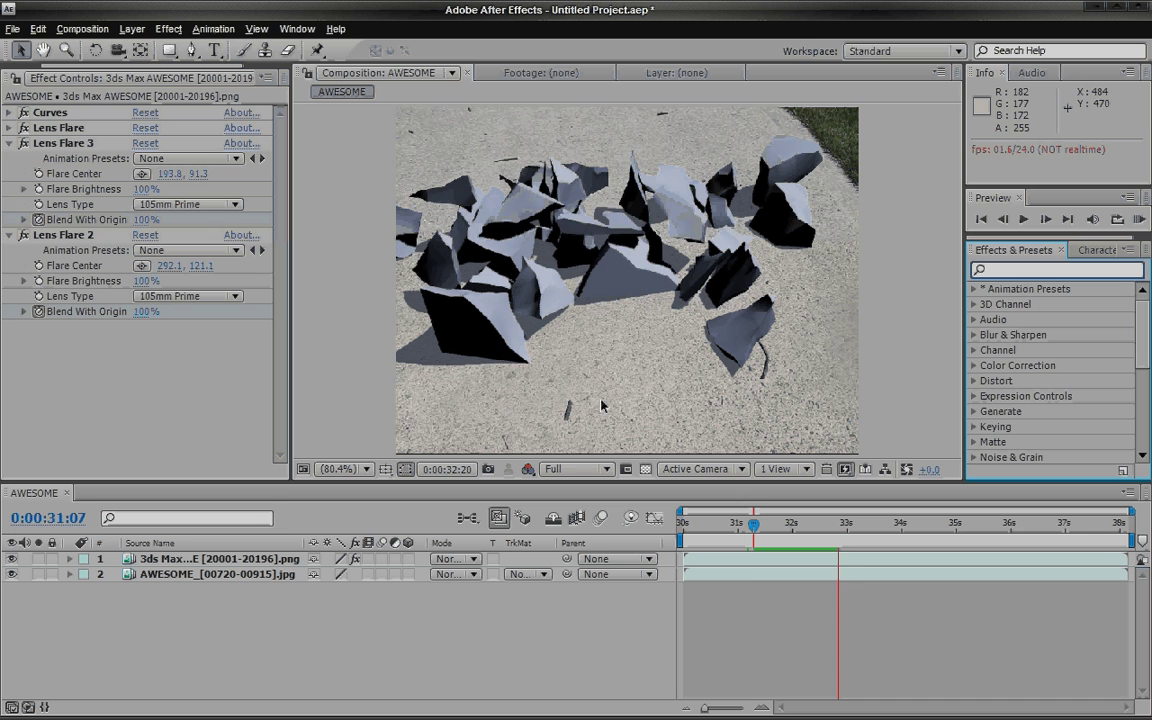
{"action": "left_click", "coordinate": [752, 524]}
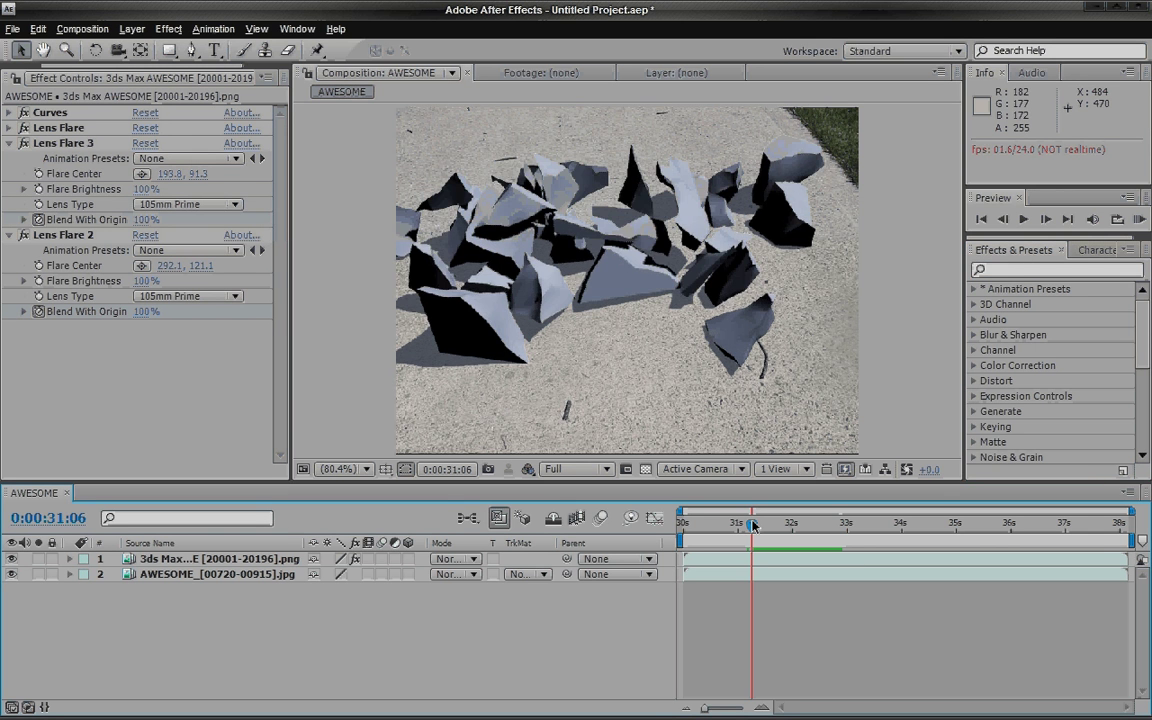
{"action": "key", "text": "space"}
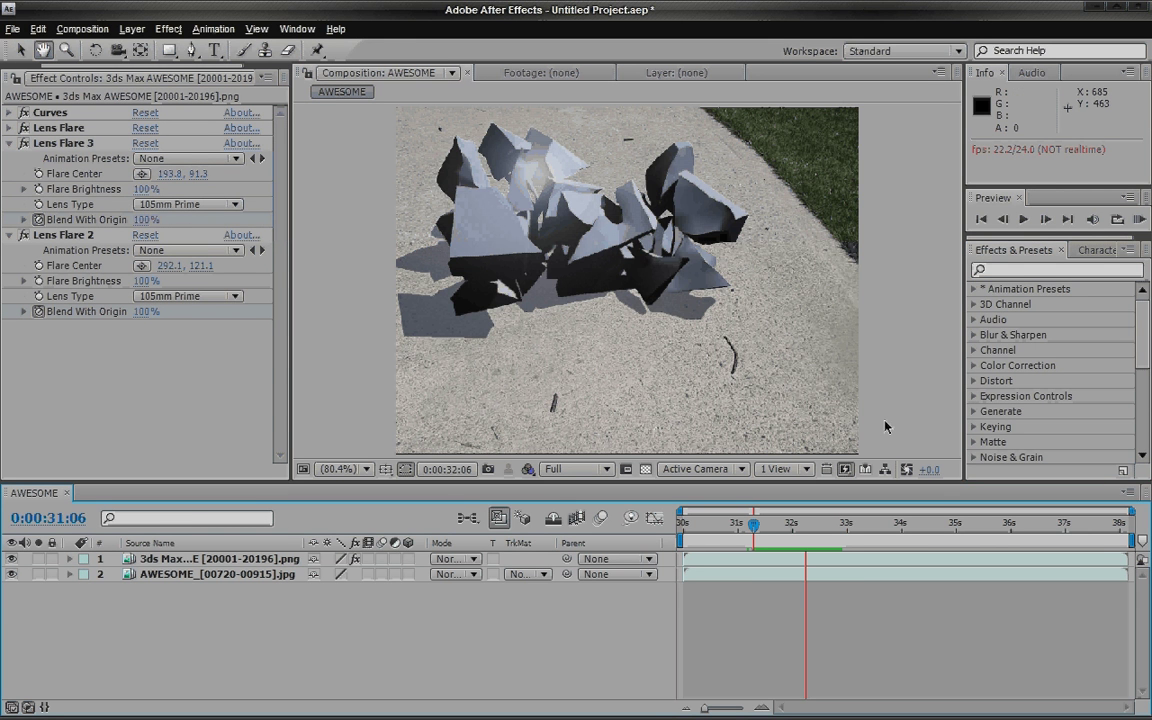
{"action": "key", "text": "space"}
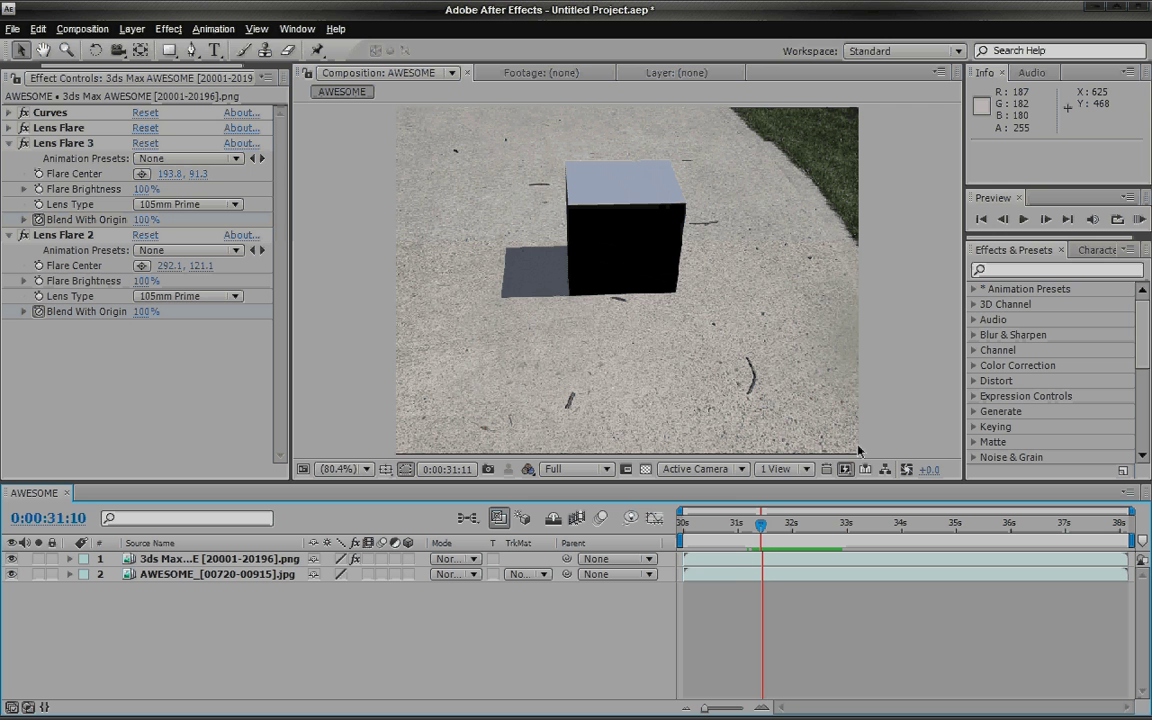
{"action": "key", "text": "space"}
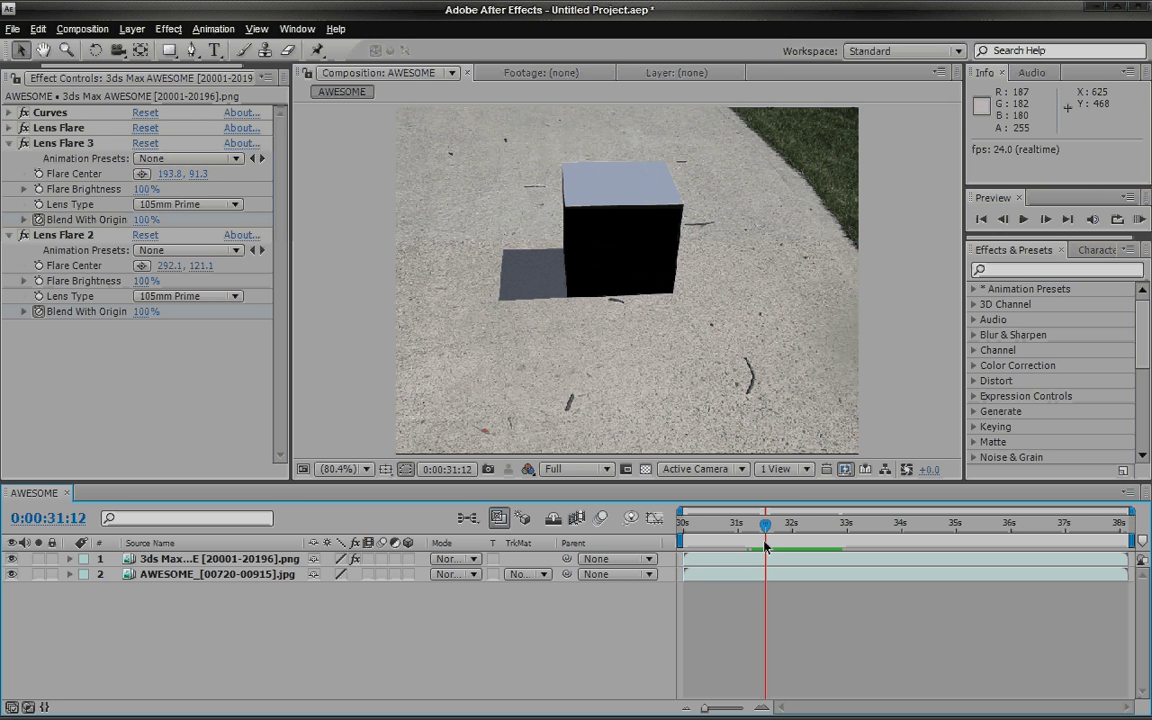
{"action": "left_click_drag", "start_coordinate": [764, 525], "coordinate": [801, 368]}
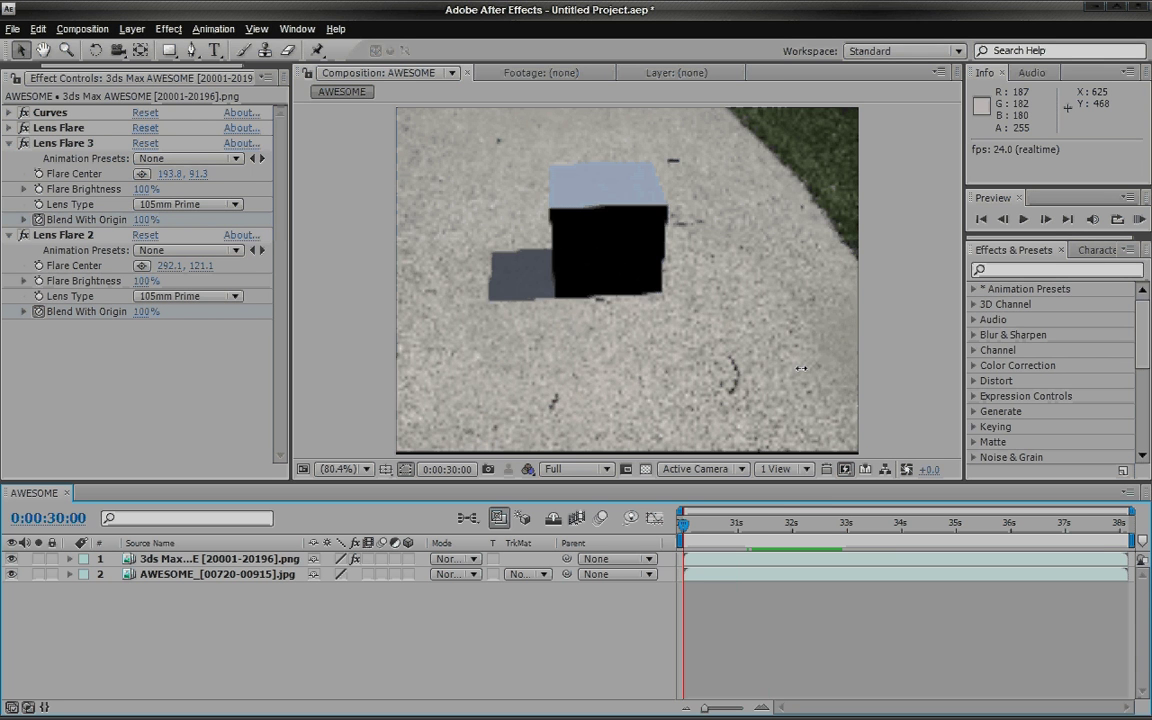
Step: Collapse the settings of Lens Flare 3 and Lens Flare 2, and select Lens Flare 3
{"action": "left_click", "coordinate": [20, 143]}
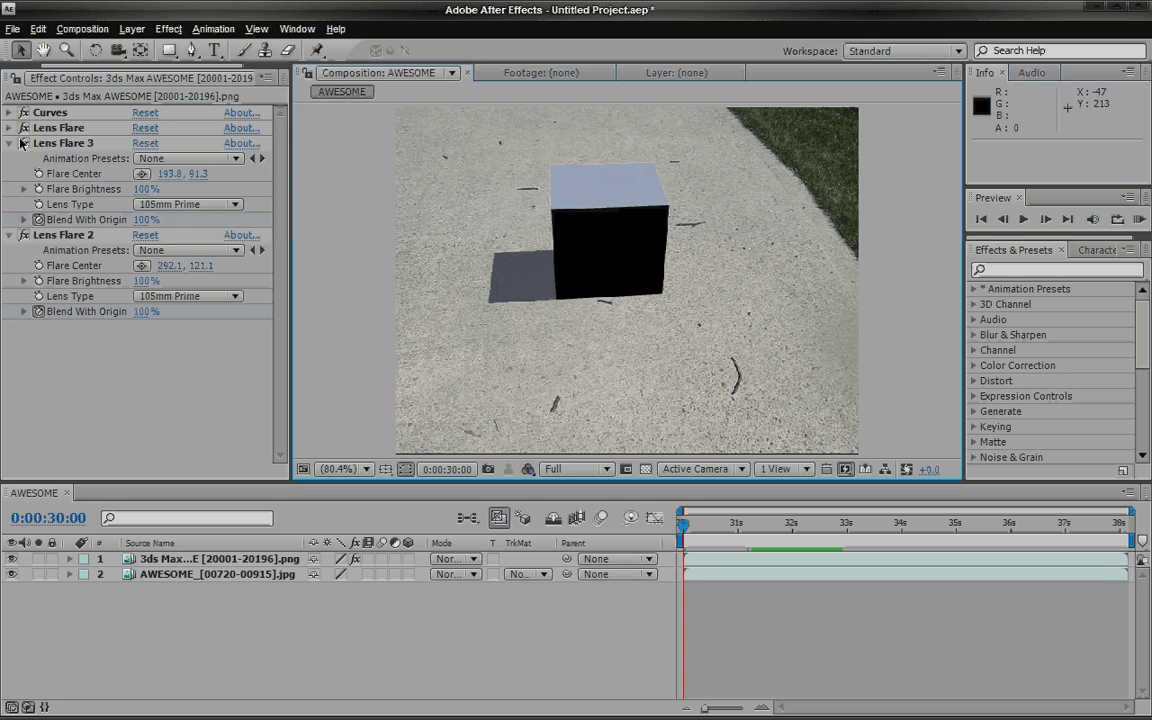
{"action": "left_click", "coordinate": [11, 144]}
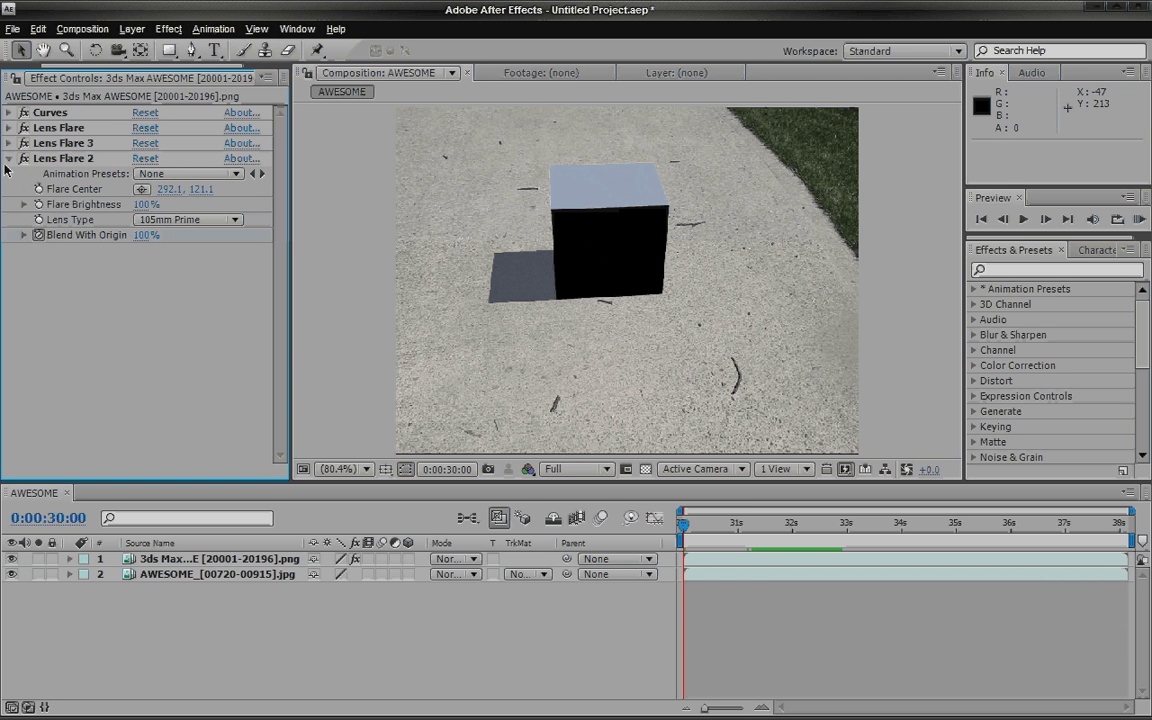
{"action": "left_click", "coordinate": [8, 159]}
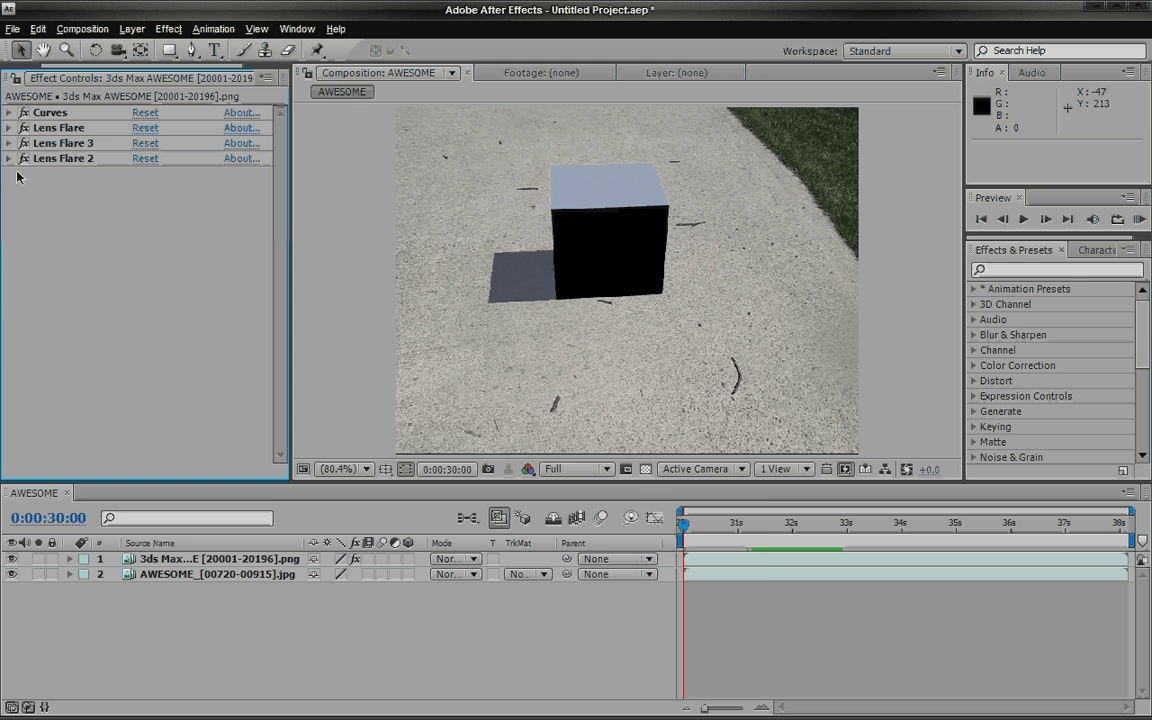
{"action": "left_click", "coordinate": [765, 524]}
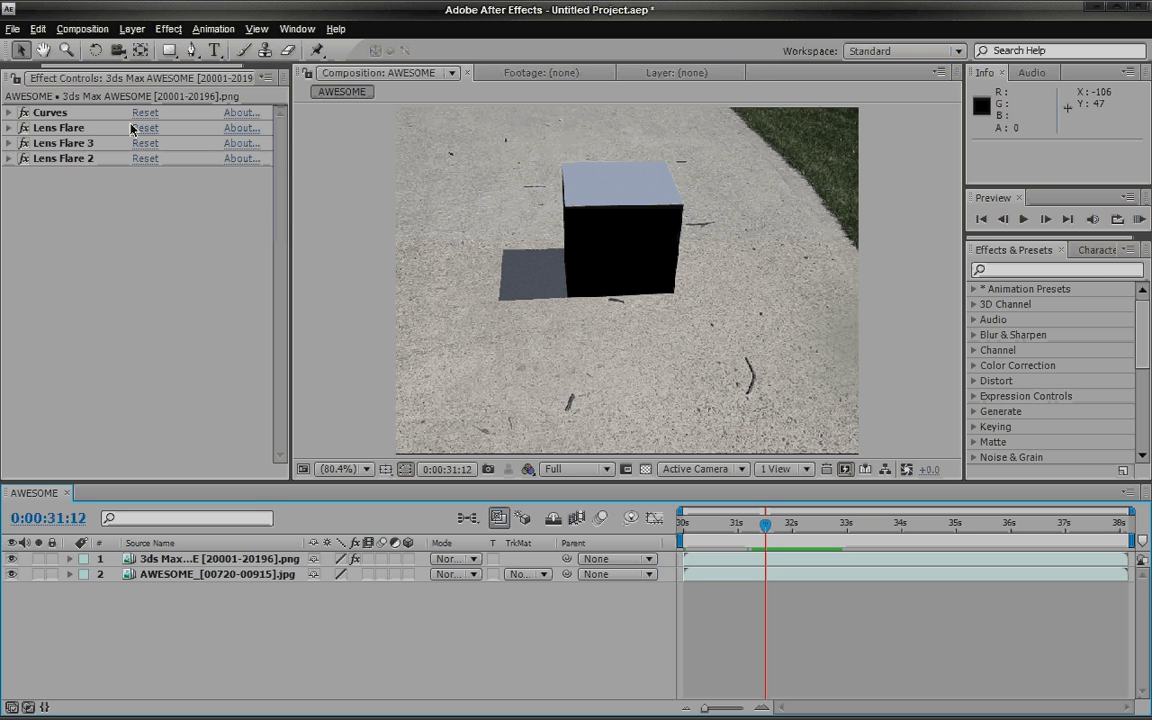
{"action": "left_click", "coordinate": [66, 143]}
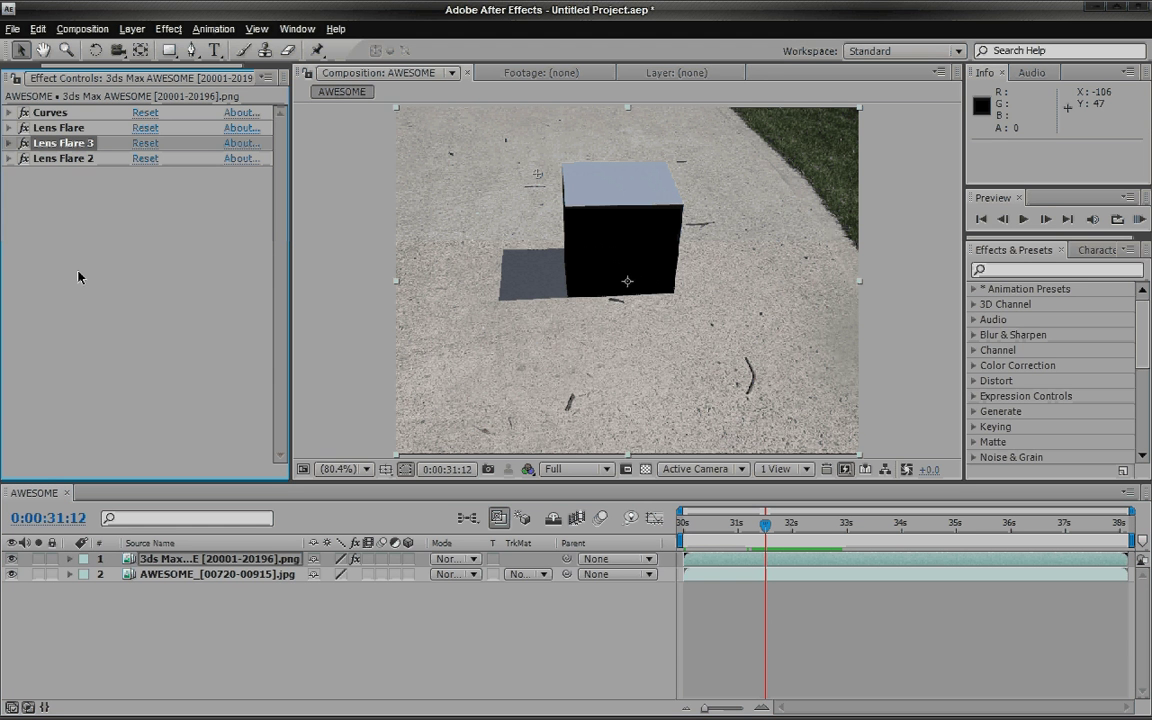
Step: Interpret the 3ds Max box PNG sequence in the project at an assumed frame rate of 30 frames per second
{"action": "left_click_drag", "start_coordinate": [40, 66], "coordinate": [13, 83]}
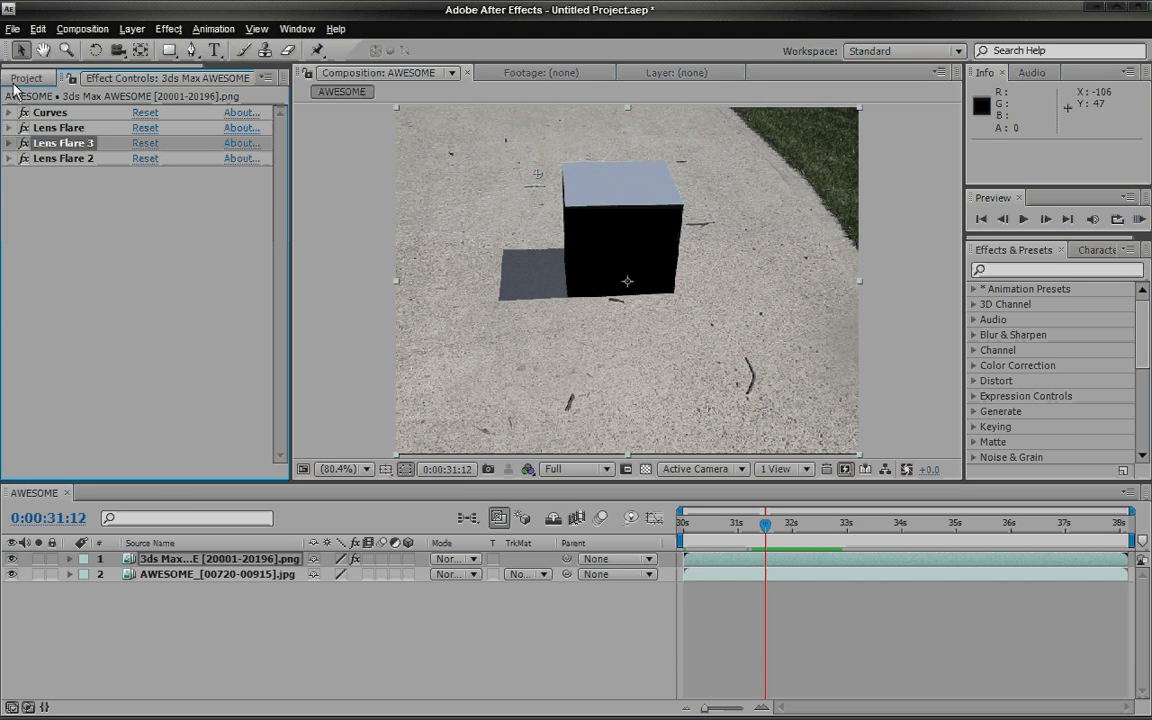
{"action": "left_click", "coordinate": [18, 80]}
{"action": "left_click", "coordinate": [707, 524]}
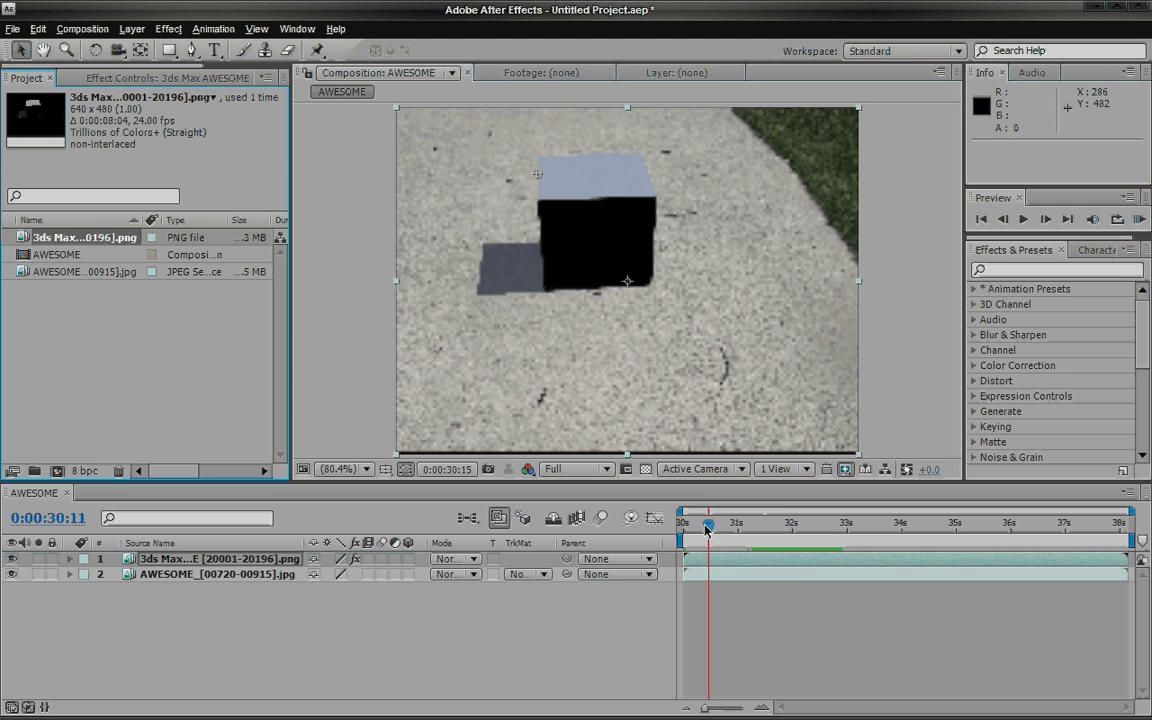
{"action": "key", "text": "Home"}
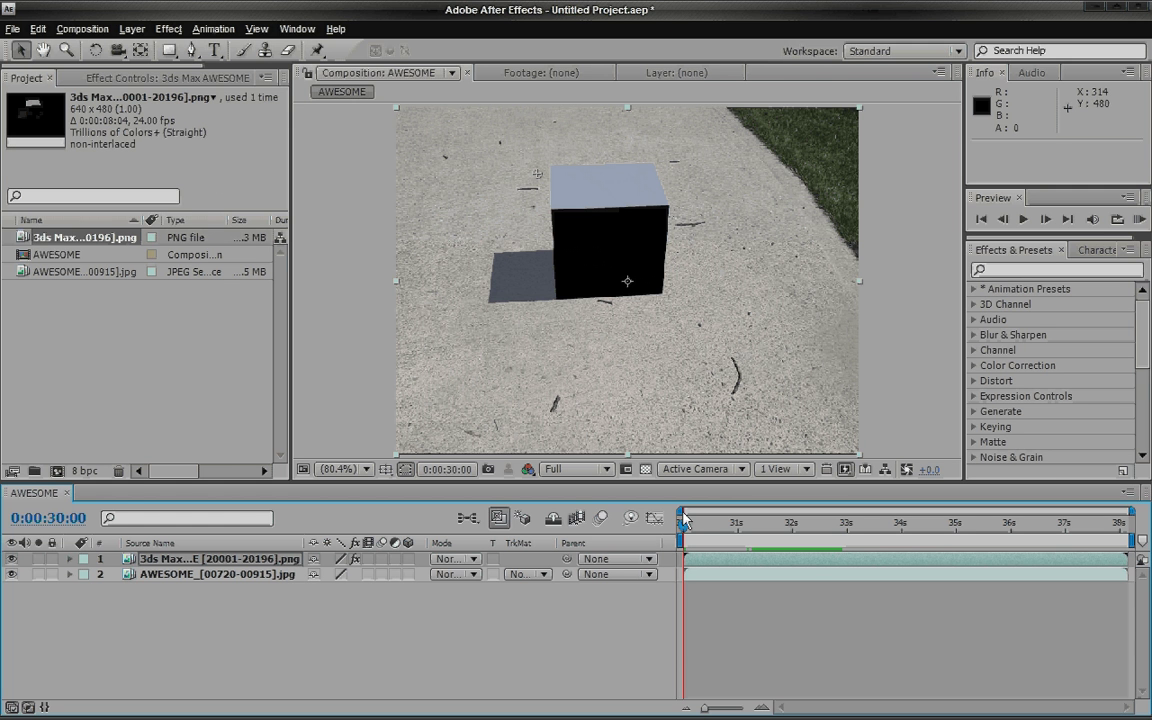
{"action": "left_click", "coordinate": [73, 241]}
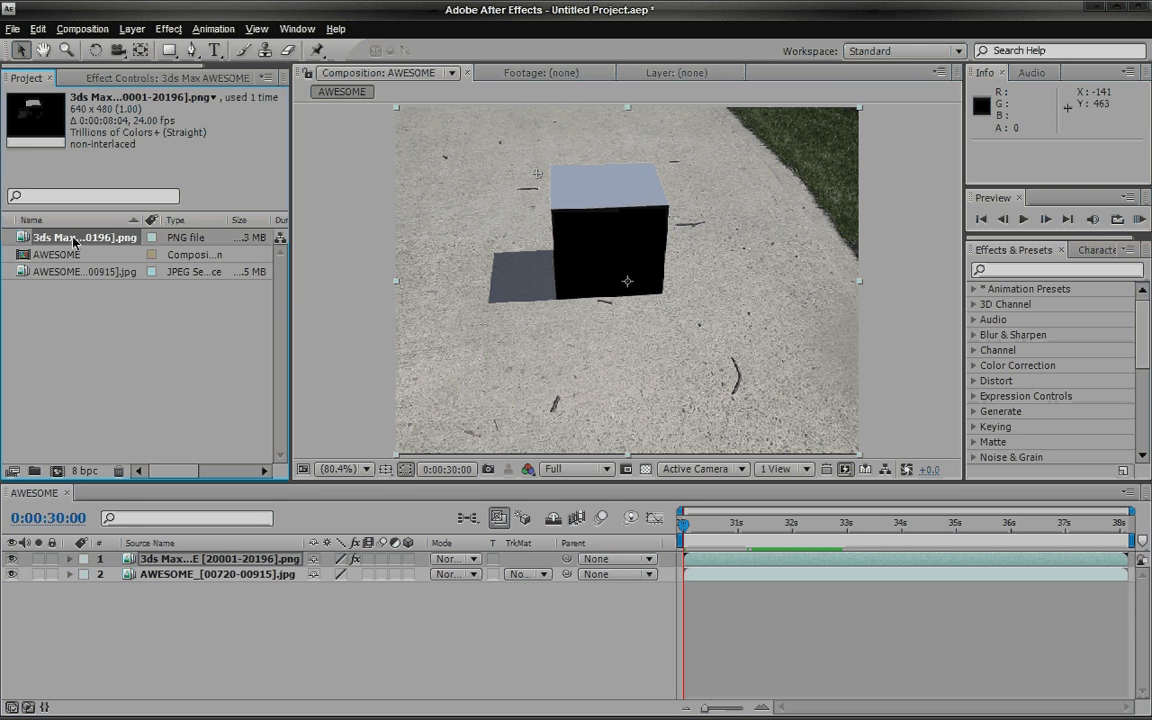
{"action": "right_click", "coordinate": [73, 241]}
{"action": "mouse_move", "coordinate": [150, 296]}
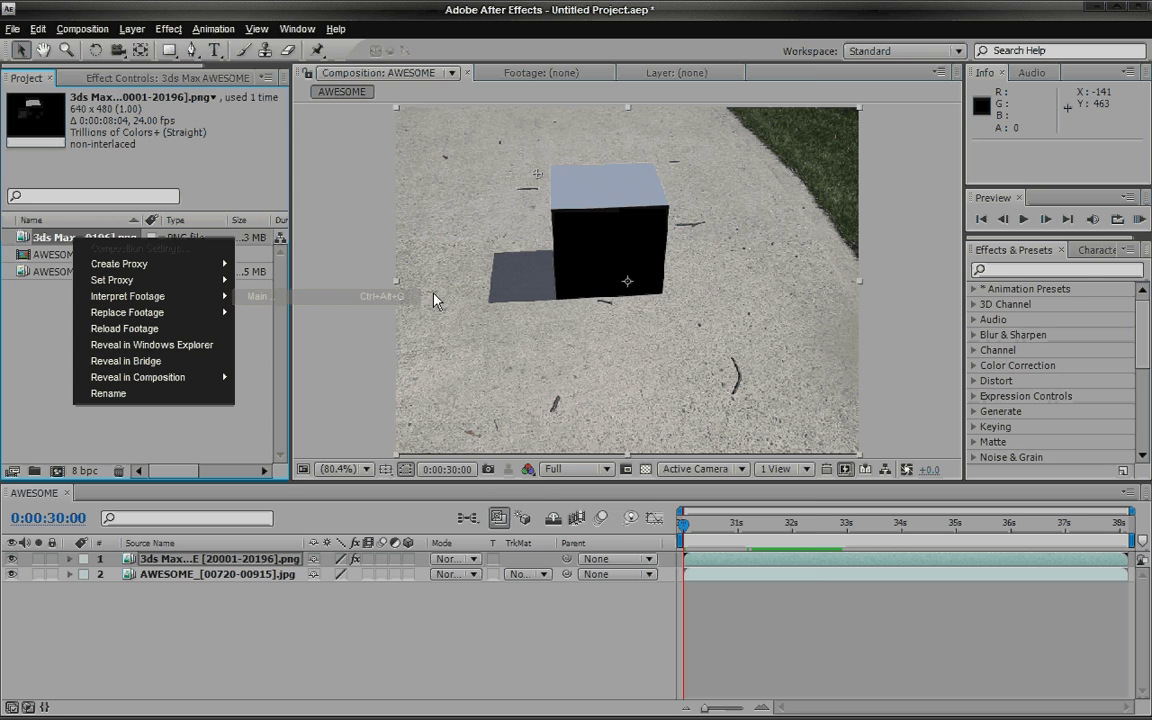
{"action": "left_click", "coordinate": [420, 297]}
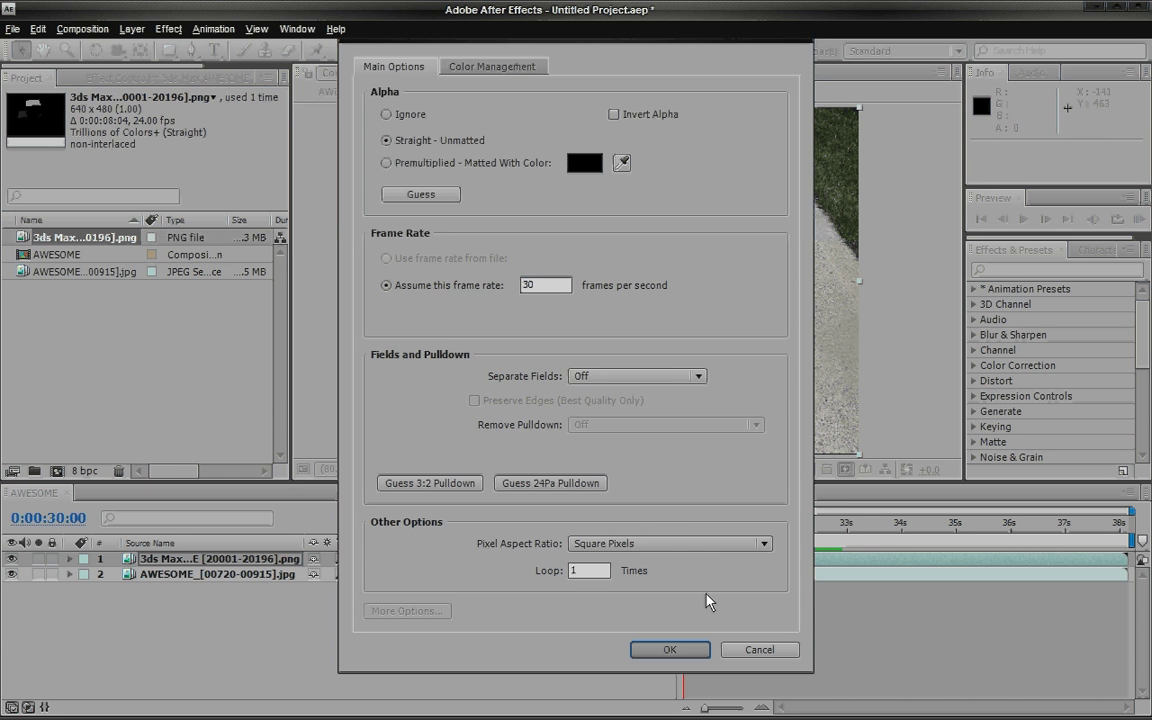
{"action": "key", "text": "Return"}
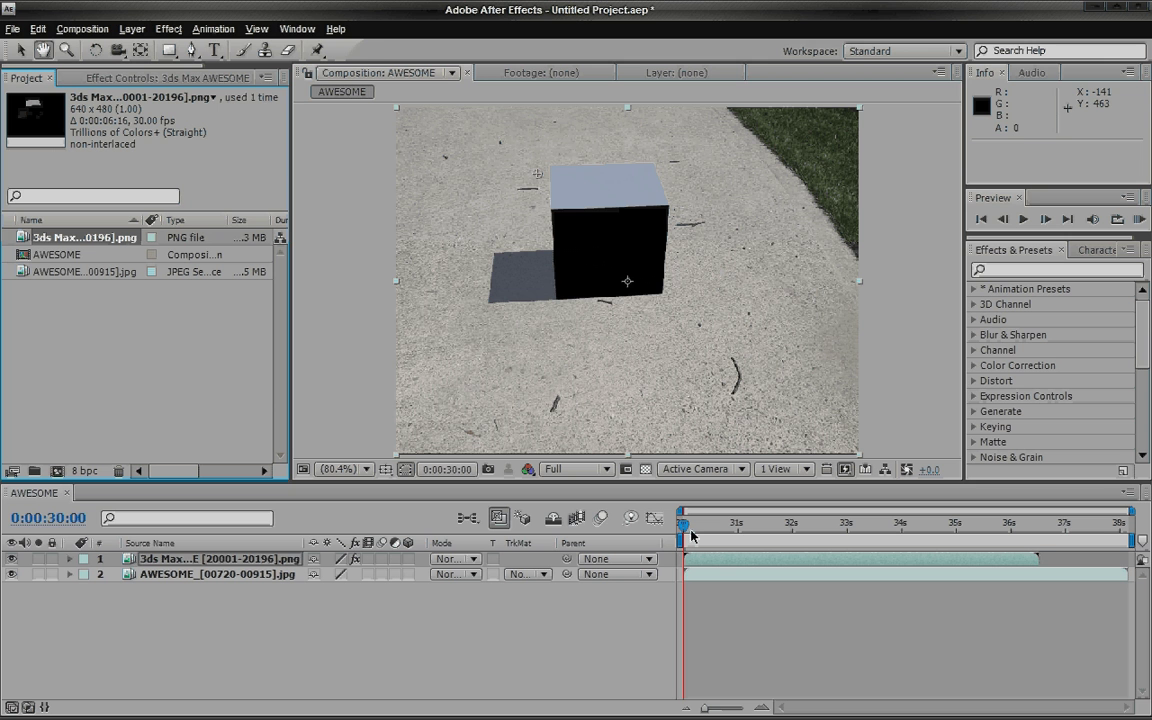
Step: Preview the start of the composition and select the 3ds Max box layer
{"action": "key", "text": "space"}
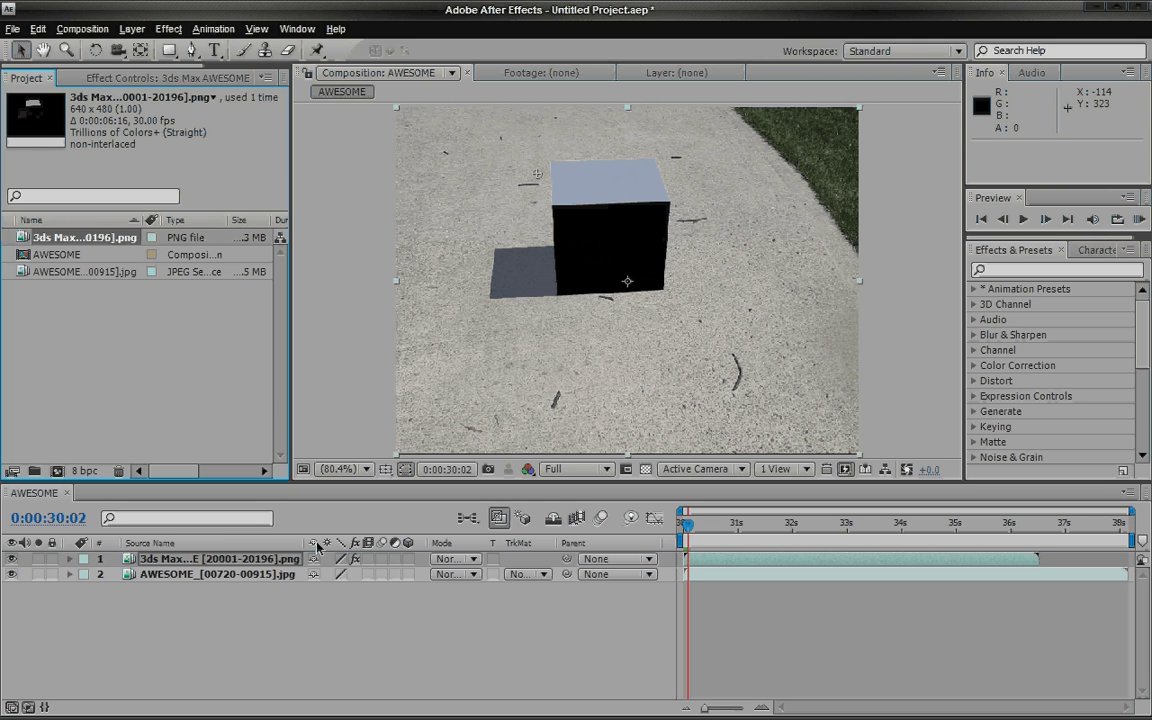
{"action": "left_click", "coordinate": [290, 558]}
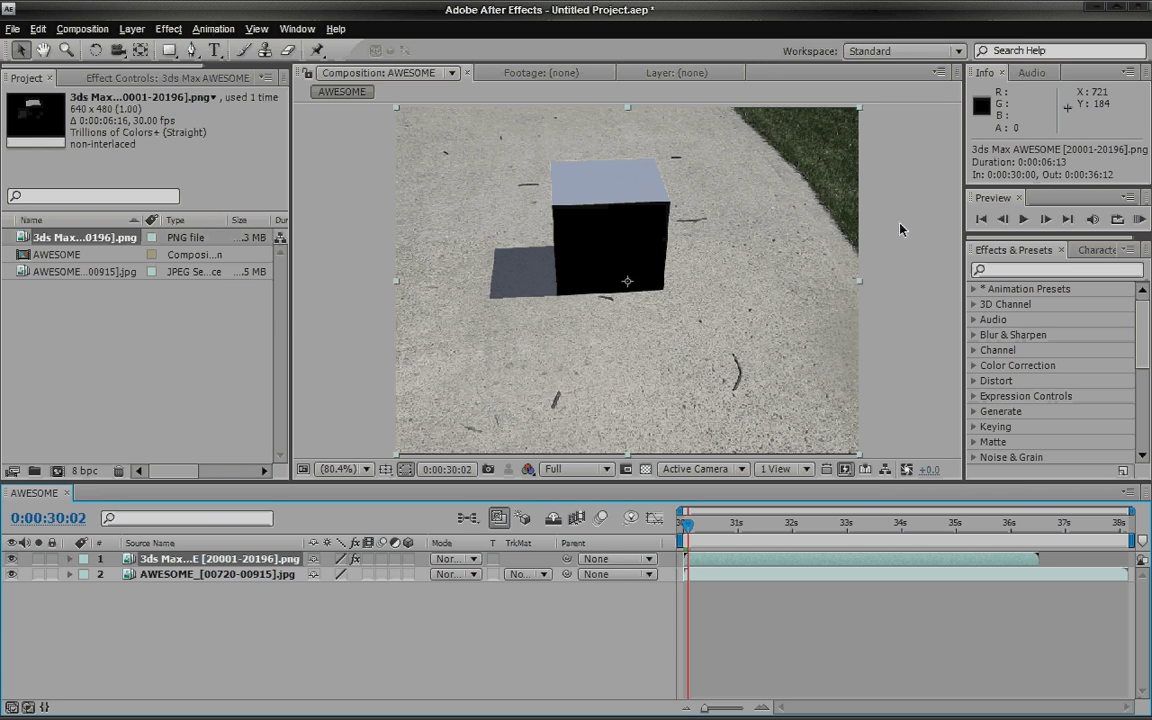
Step: Add the AWESOME composition to the render queue using the Best Settings render settings, and collapse the earlier queue item
{"action": "left_click", "coordinate": [90, 30]}
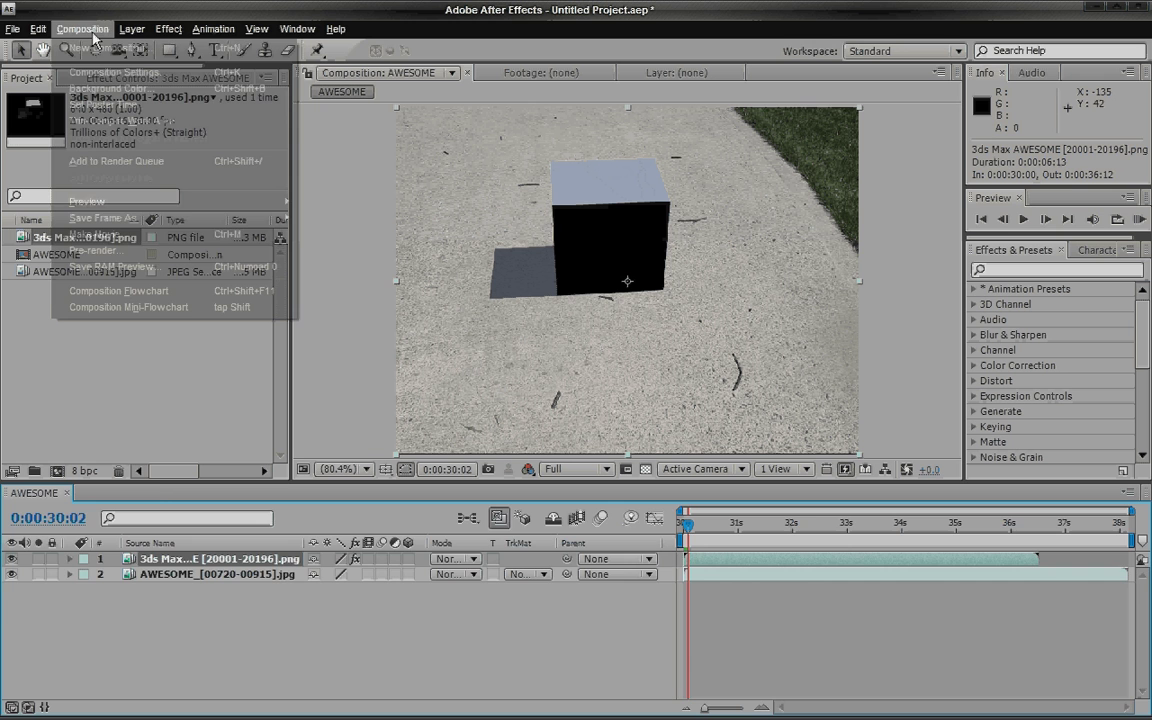
{"action": "left_click", "coordinate": [116, 161]}
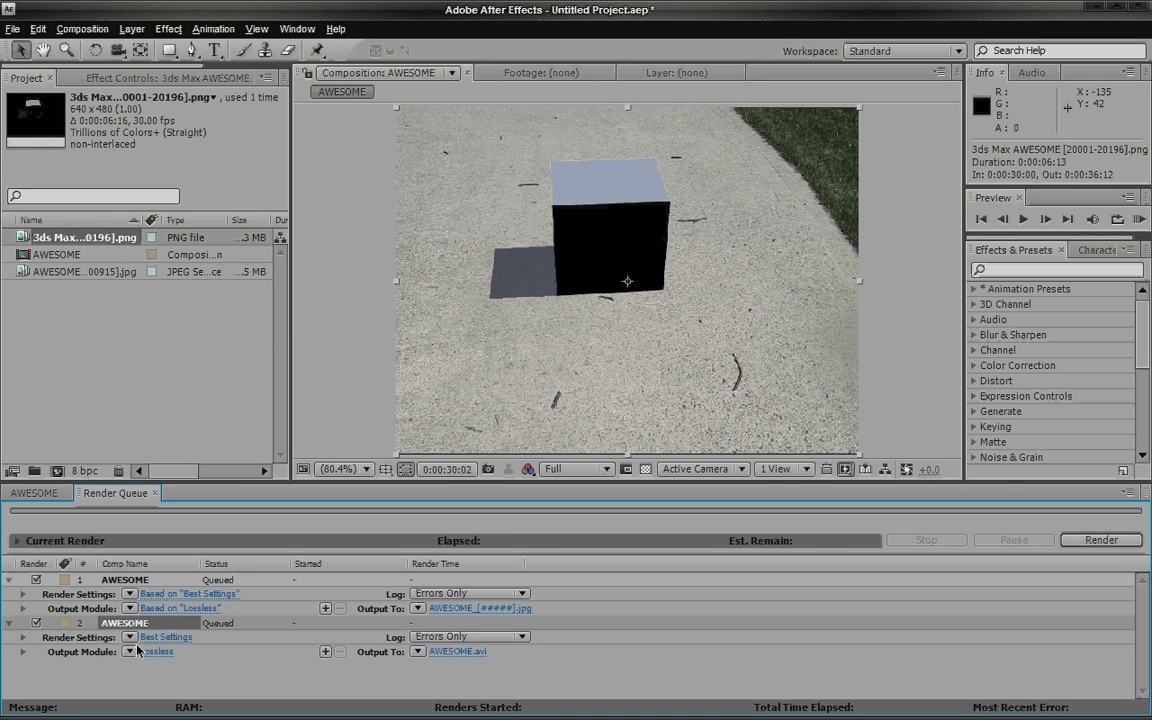
{"action": "left_click", "coordinate": [10, 580]}
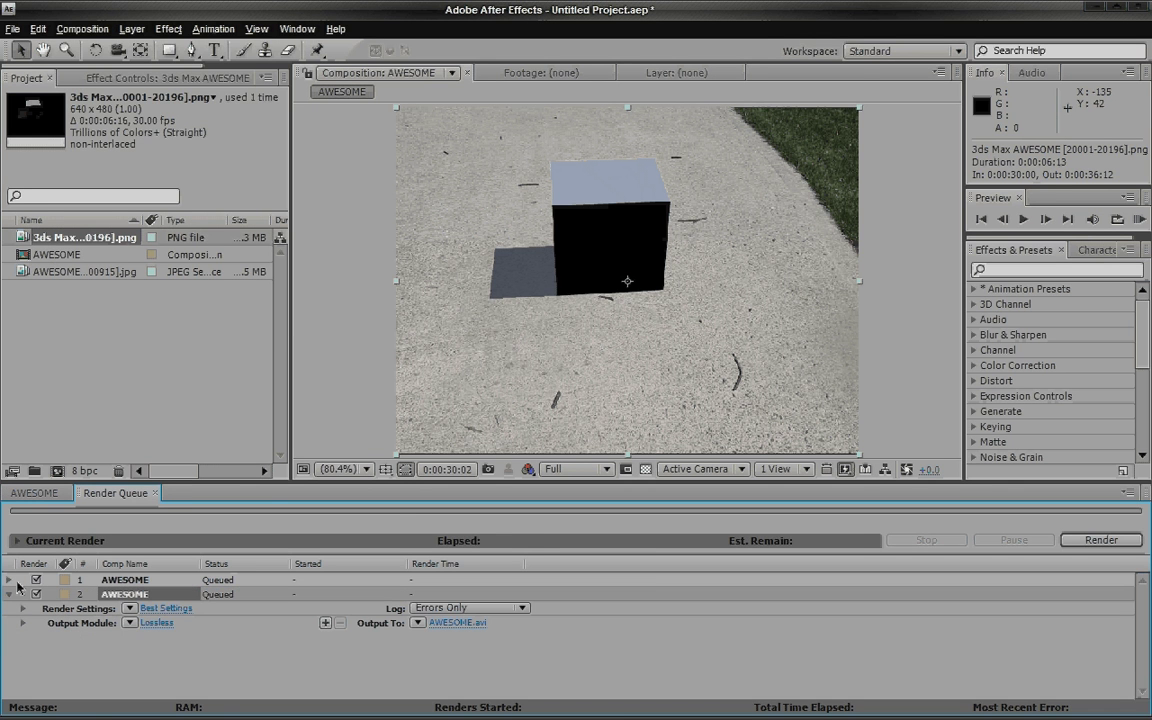
{"action": "left_click", "coordinate": [166, 608]}
Step: Set the new render item's output module to QuickTime Movie format with a compression depth of Millions of Colors+
{"action": "left_click", "coordinate": [157, 623]}
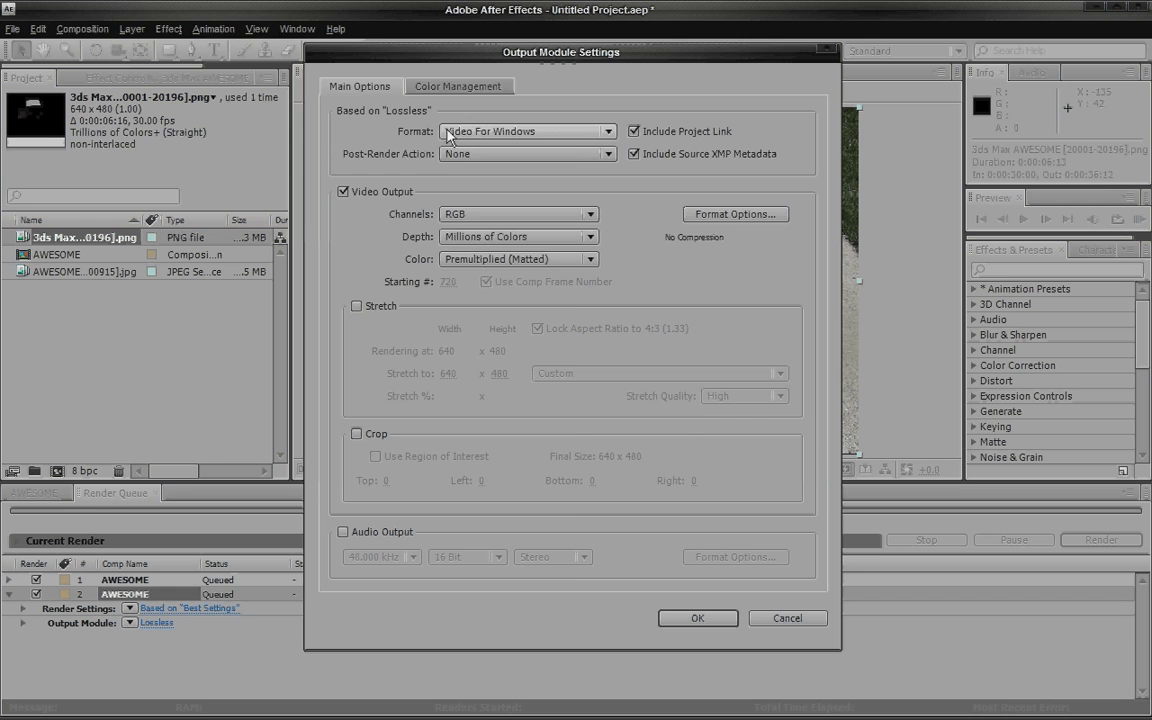
{"action": "left_click", "coordinate": [455, 131]}
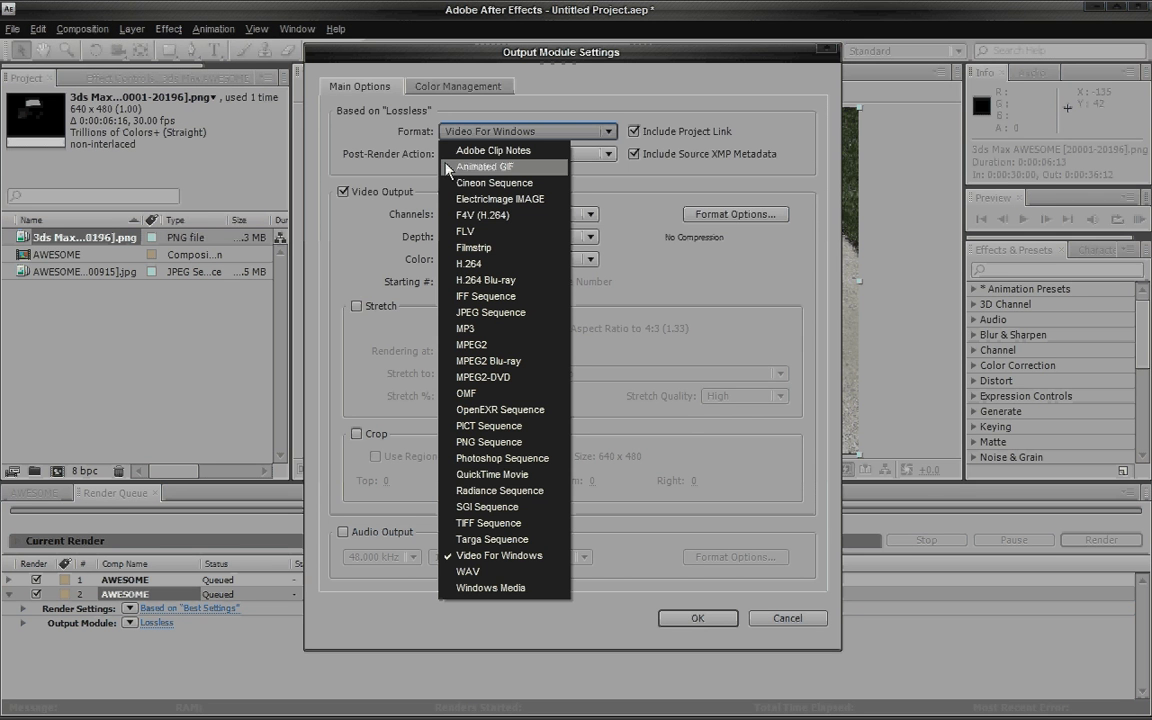
{"action": "left_click", "coordinate": [469, 475]}
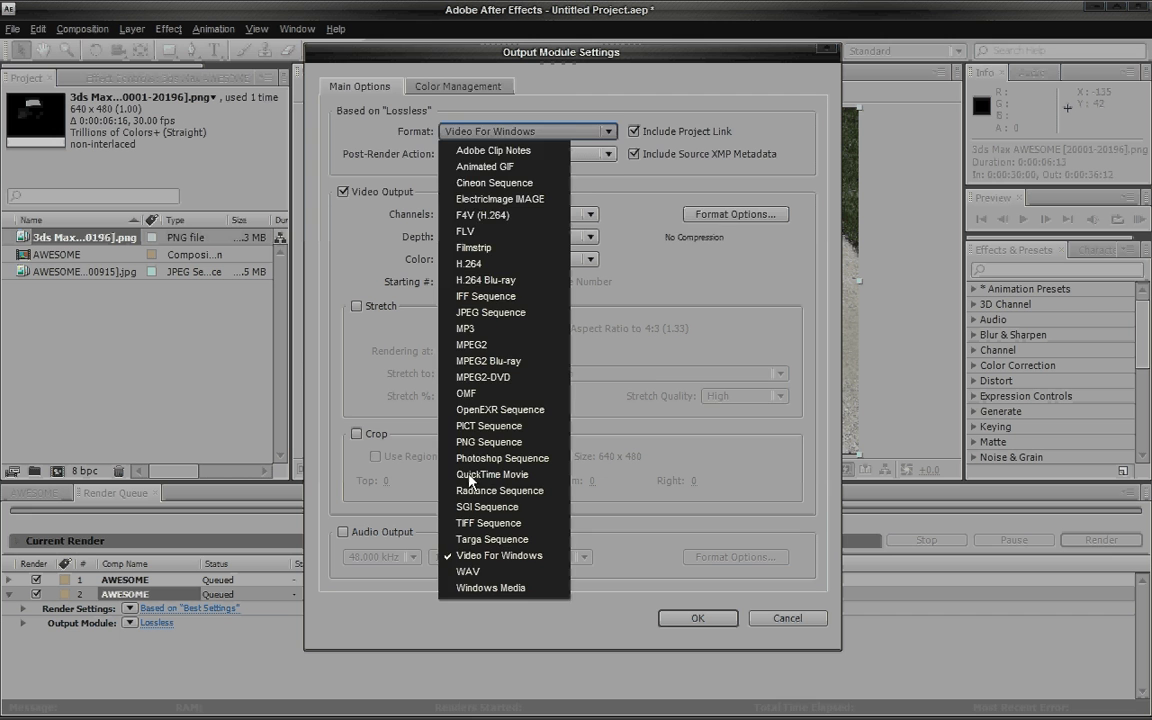
{"action": "left_click", "coordinate": [708, 216]}
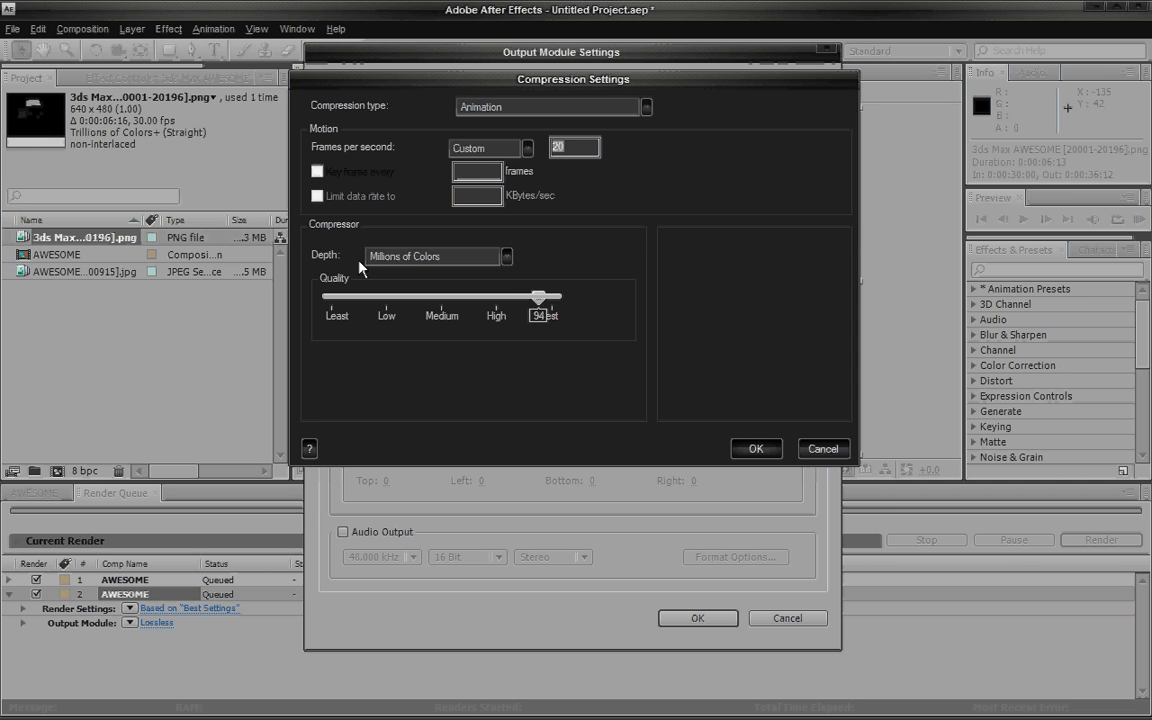
{"action": "left_click", "coordinate": [409, 256]}
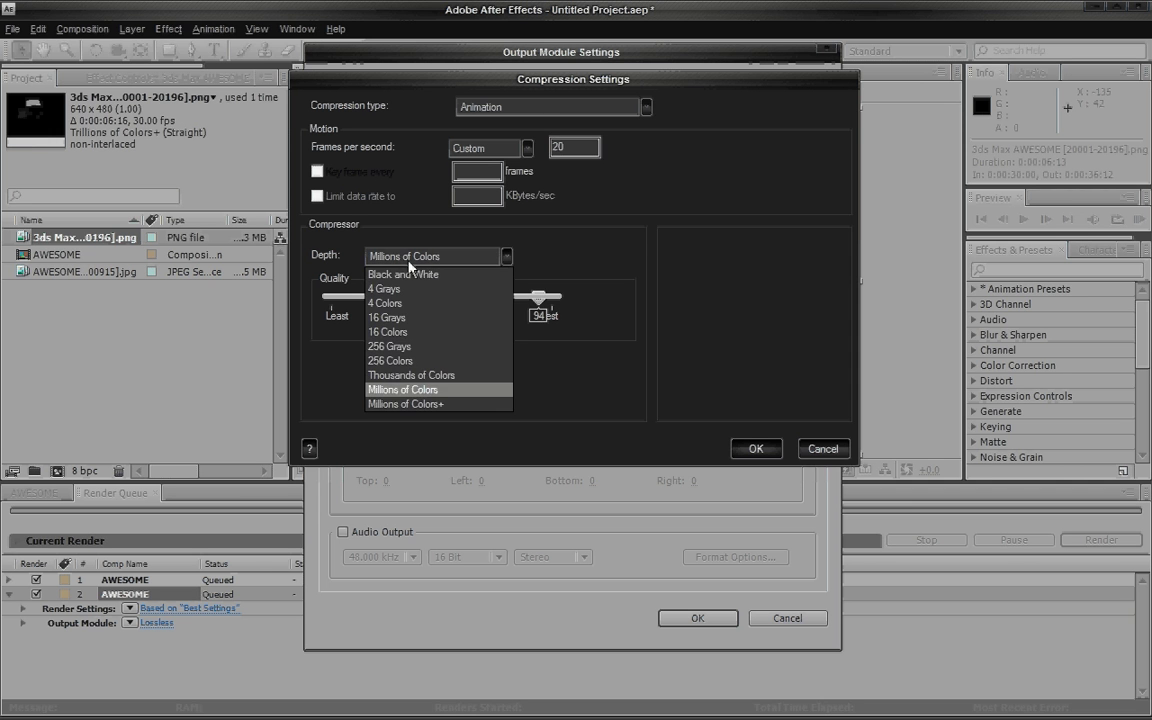
{"action": "left_click", "coordinate": [441, 405]}
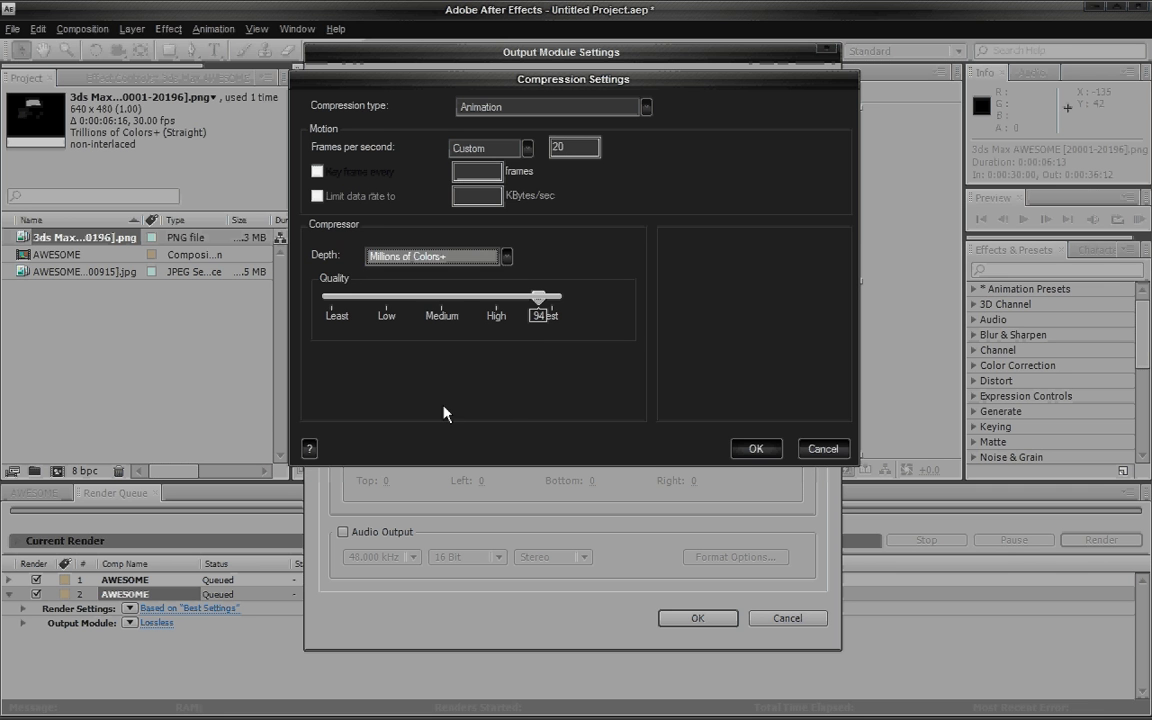
{"action": "left_click", "coordinate": [755, 449]}
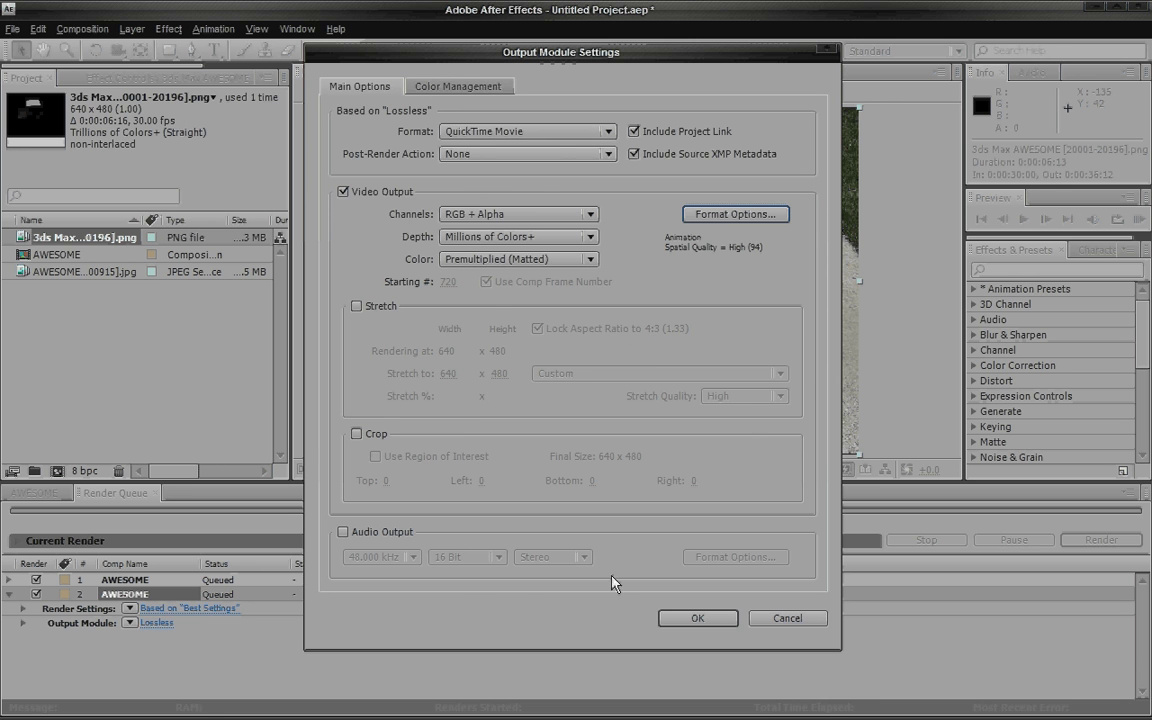
{"action": "left_click", "coordinate": [697, 618]}
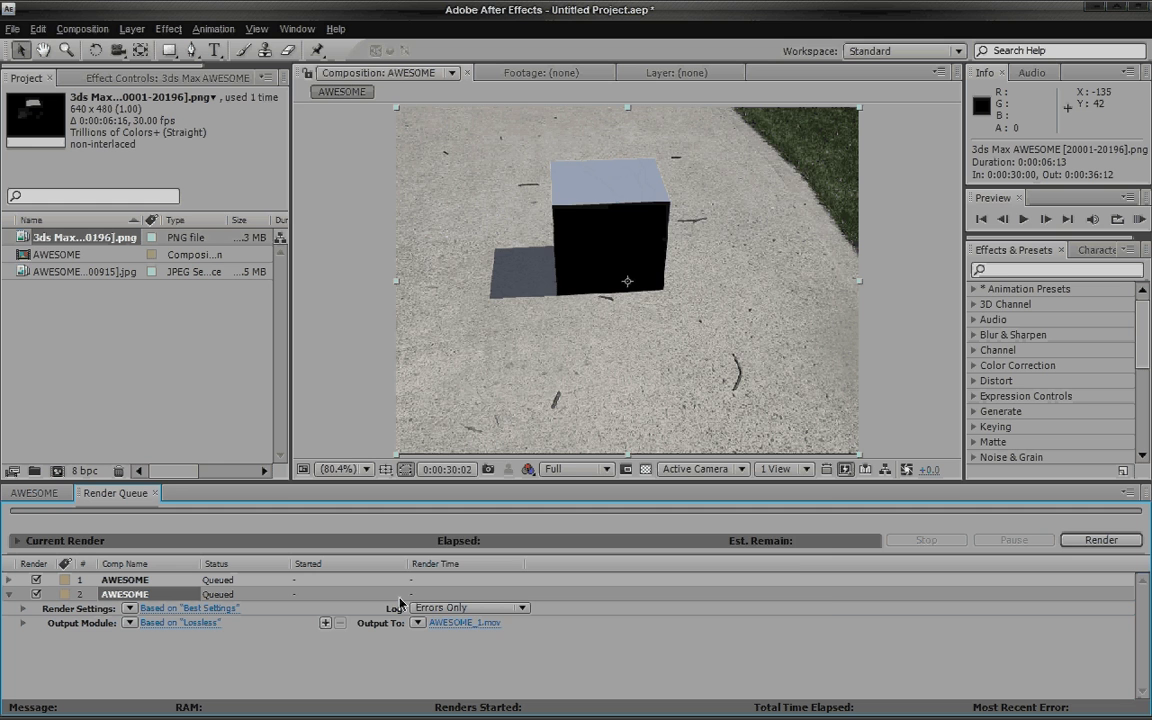
Step: Set the new render item's output file to SUPER AWESOME! in the My Videos folder
{"action": "left_click", "coordinate": [462, 622]}
{"action": "type", "text": "SU"}
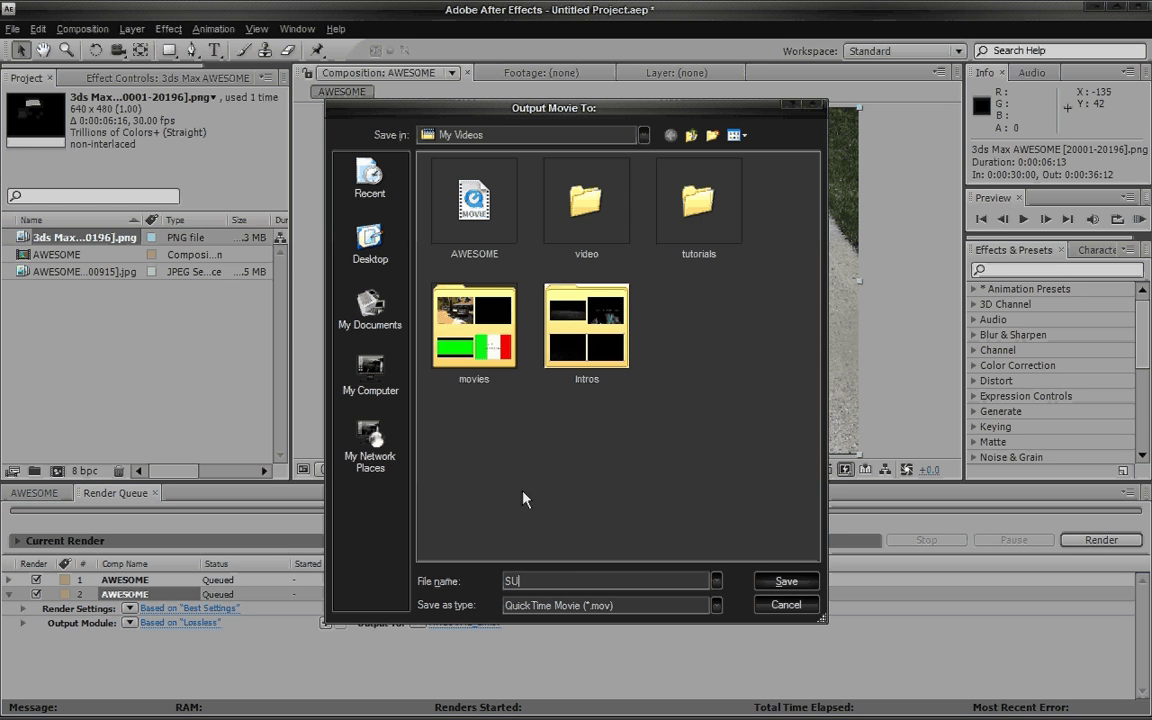
{"action": "type", "text": "PER AWESOME!"}
{"action": "left_click", "coordinate": [762, 586]}
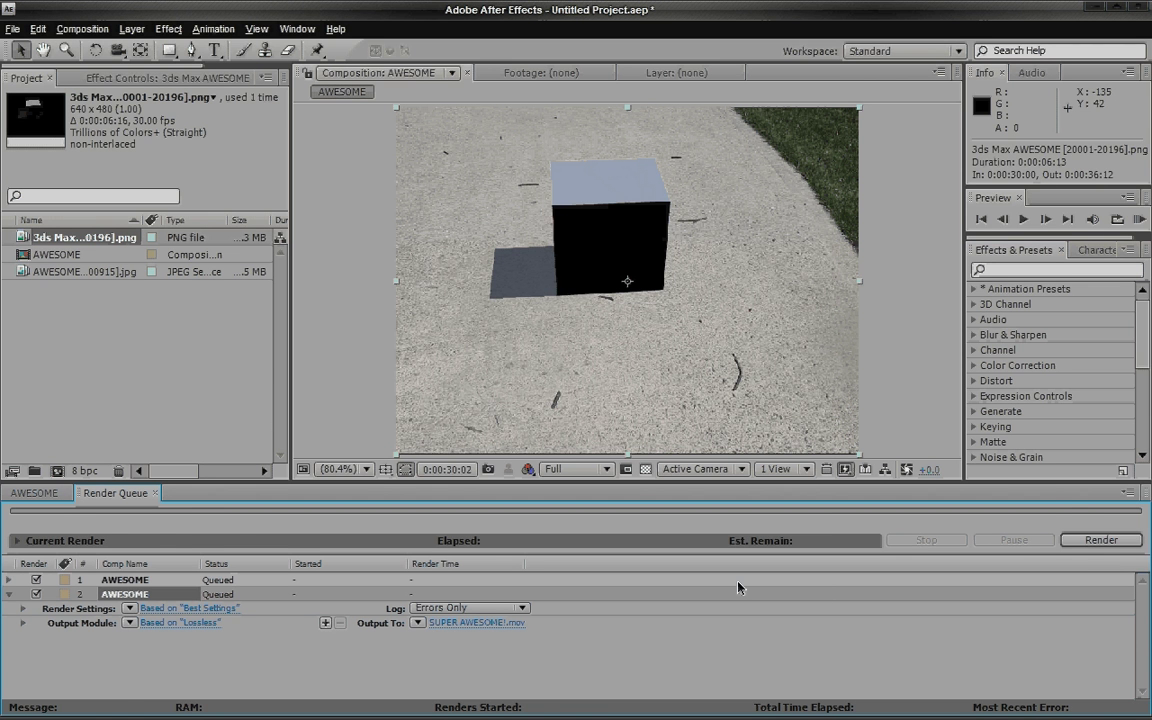
Step: Start rendering the queue, and stop the render partway through the first item
{"action": "left_click", "coordinate": [1100, 540]}
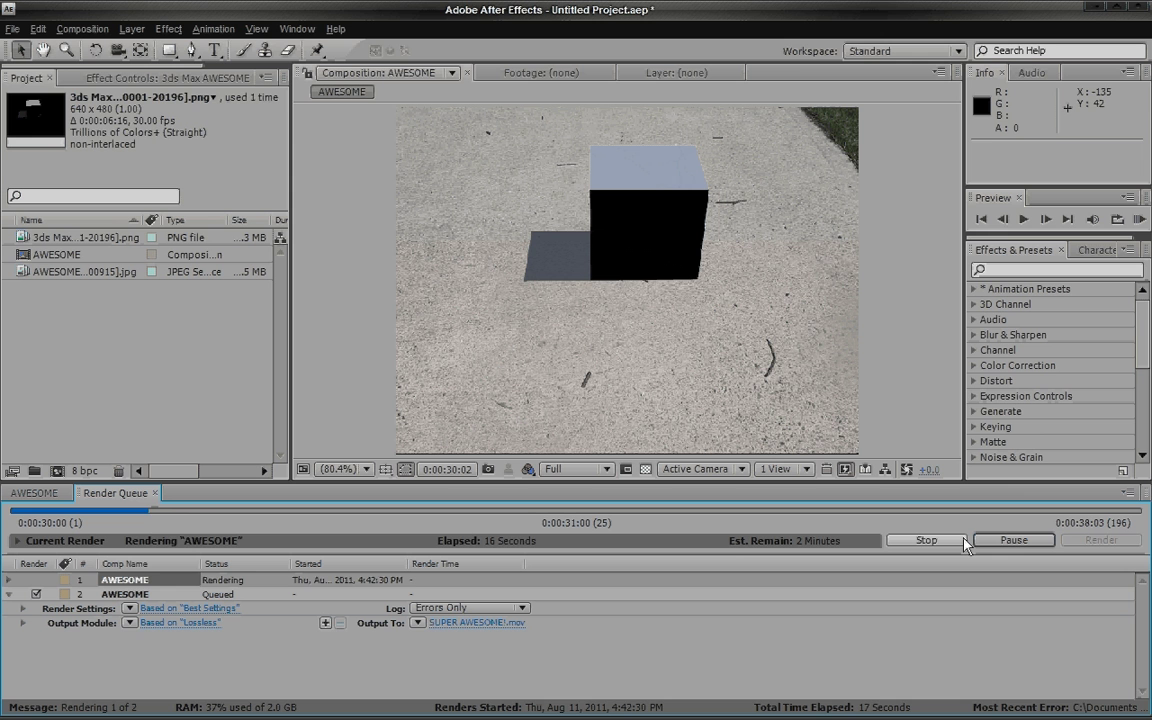
{"action": "left_click", "coordinate": [962, 541]}
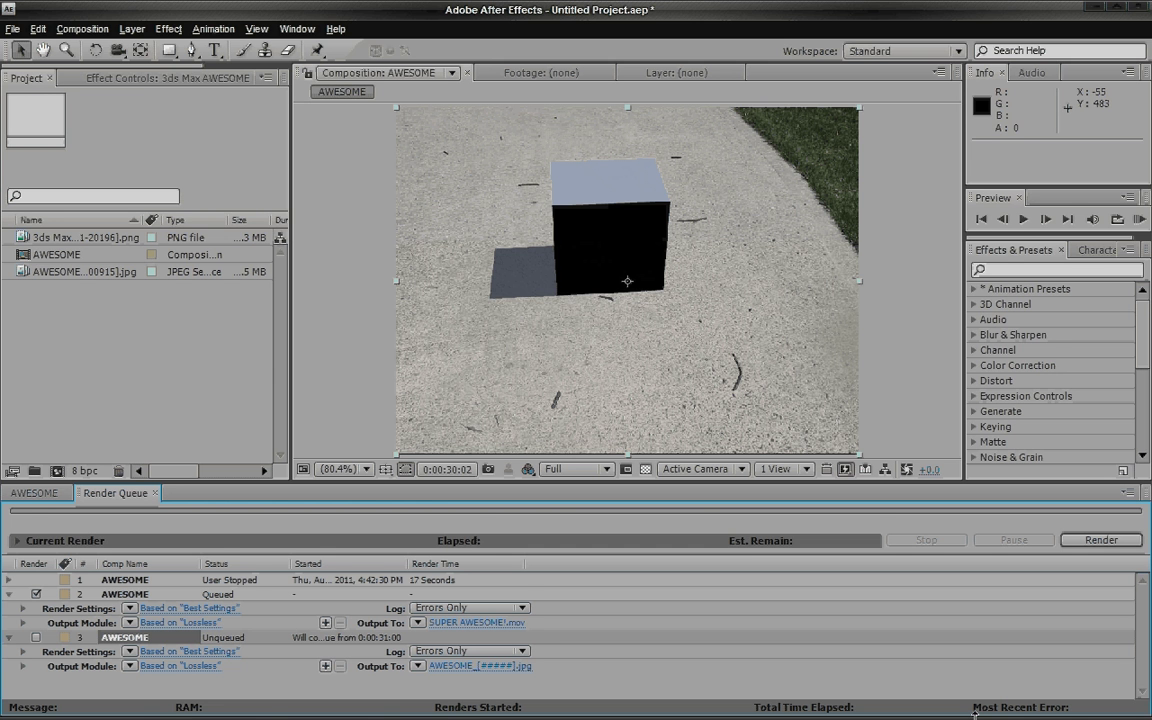
{"action": "left_click_drag", "start_coordinate": [975, 715], "coordinate": [975, 697]}
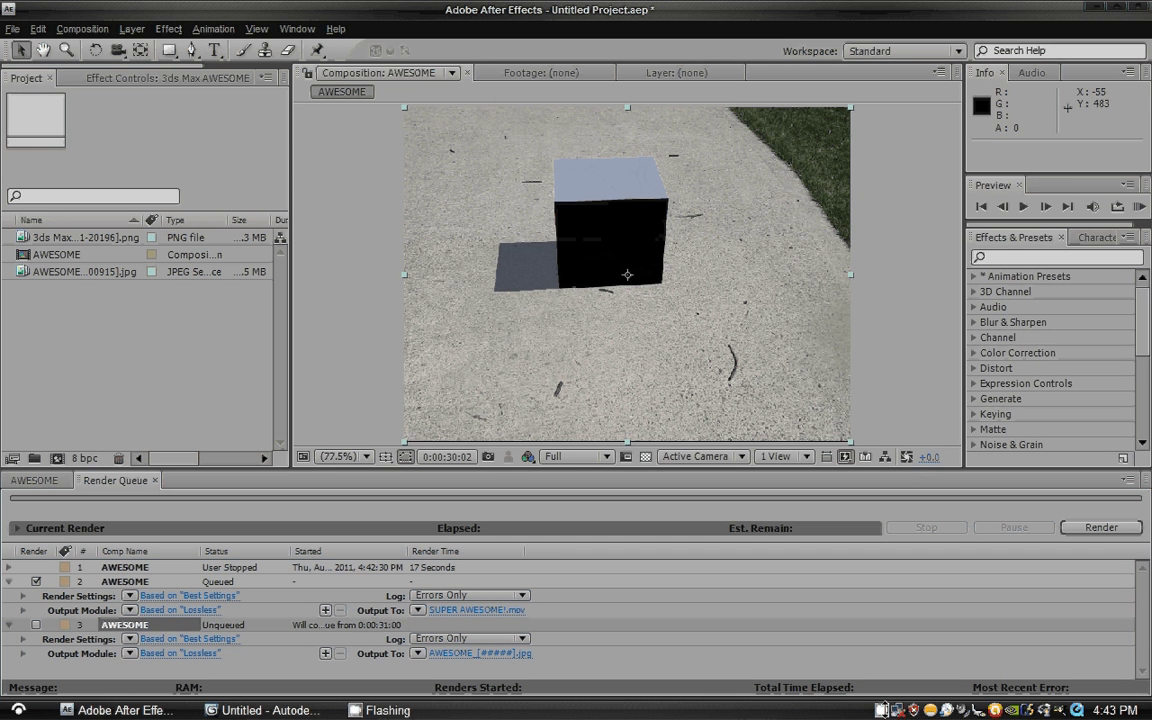